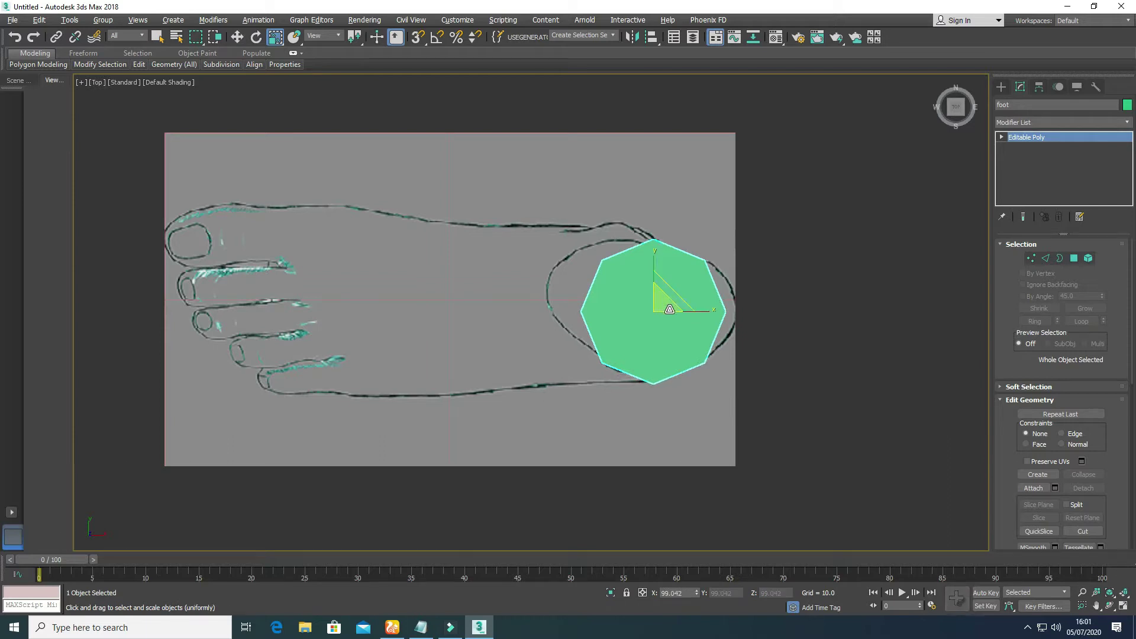
Move the foot block over the sketched heel and pull its rear vertices out to the heel outline.
{"action": "left_click_drag", "start_coordinate": [671, 301], "coordinate": [665, 294]}
{"action": "right_click", "coordinate": [664, 294]}
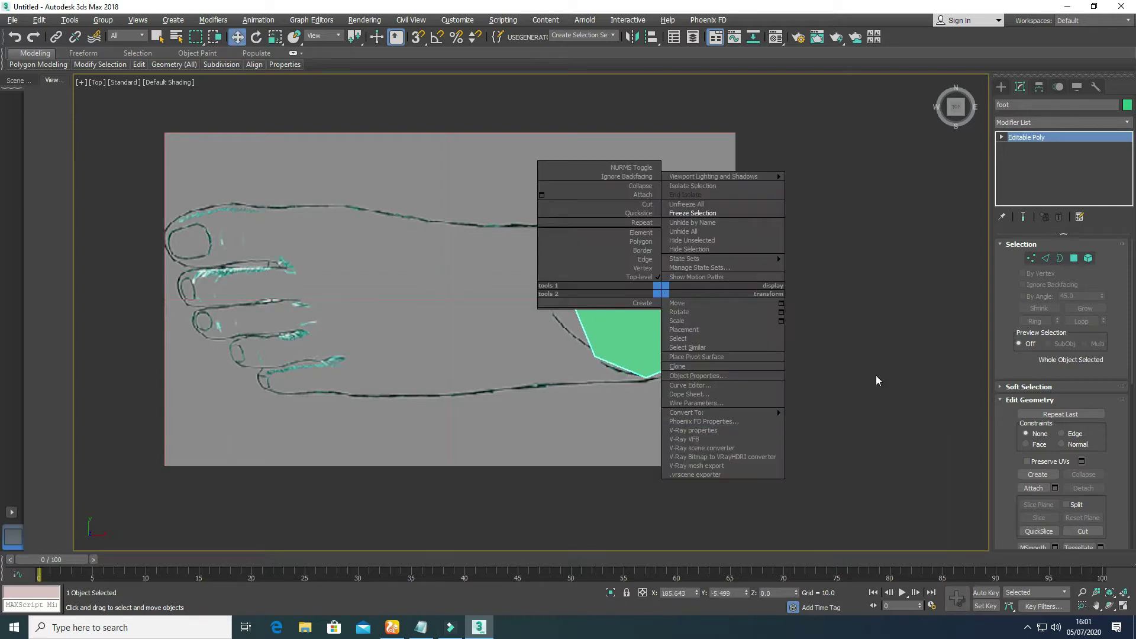
{"action": "left_click", "coordinate": [1033, 259]}
{"action": "left_click_drag", "start_coordinate": [683, 250], "coordinate": [736, 376]}
{"action": "left_click_drag", "start_coordinate": [752, 306], "coordinate": [767, 309]}
{"action": "left_click_drag", "start_coordinate": [729, 389], "coordinate": [723, 393]}
{"action": "left_click_drag", "start_coordinate": [751, 304], "coordinate": [763, 307]}
{"action": "left_click", "coordinate": [748, 390]}
Scale the block's front and middle side vertices along Y so its width matches the sketched foot sides.
{"action": "left_click_drag", "start_coordinate": [573, 235], "coordinate": [613, 367]}
{"action": "key", "text": "r"}
{"action": "left_click_drag", "start_coordinate": [590, 261], "coordinate": [592, 226]}
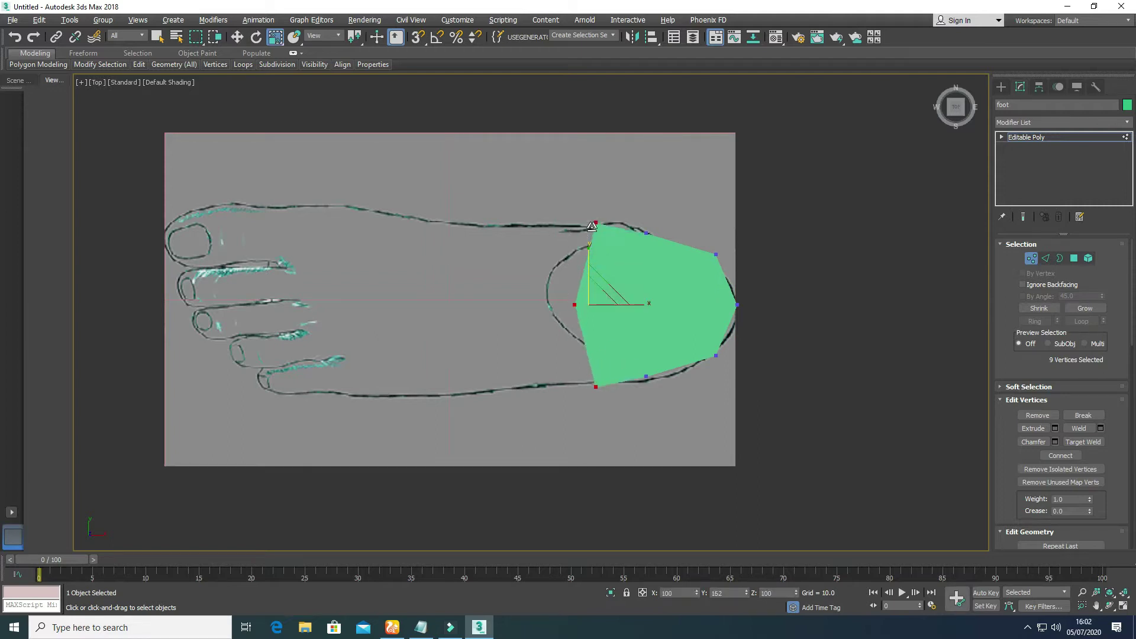
{"action": "left_click_drag", "start_coordinate": [652, 260], "coordinate": [648, 252]}
Extrude the block's four toe-facing polygons by about 44 and scale the new end face to 108% along Y.
{"action": "left_click", "coordinate": [1074, 264]}
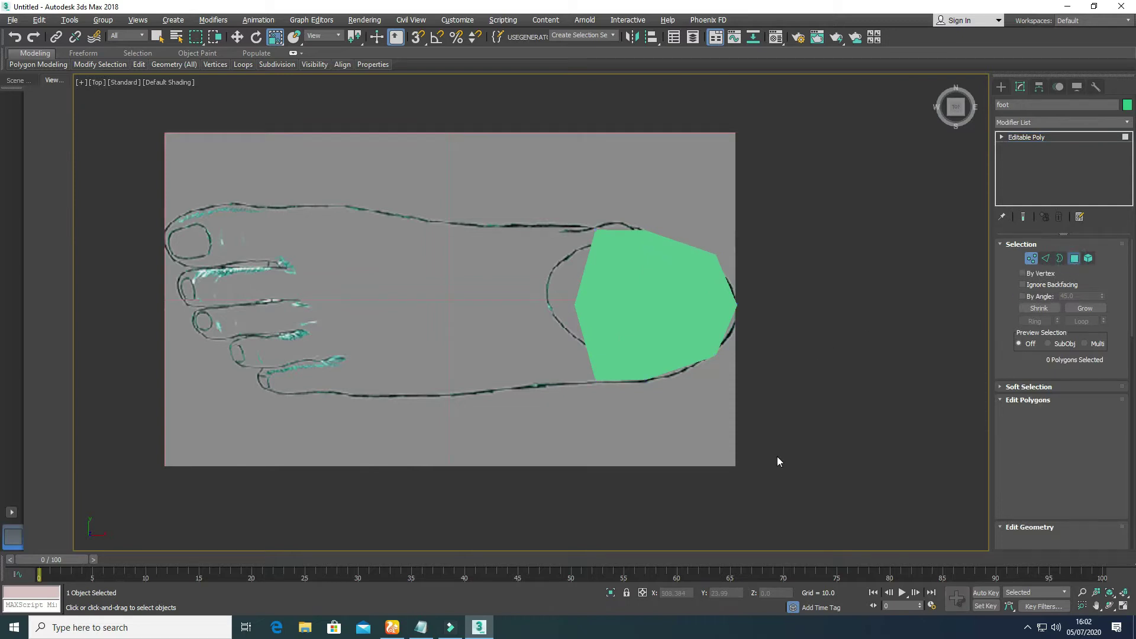
{"action": "key", "text": "alt+w"}
{"action": "left_click", "coordinate": [789, 427]}
{"action": "left_click", "coordinate": [795, 414], "text": "ctrl"}
{"action": "left_click", "coordinate": [778, 407], "text": "ctrl"}
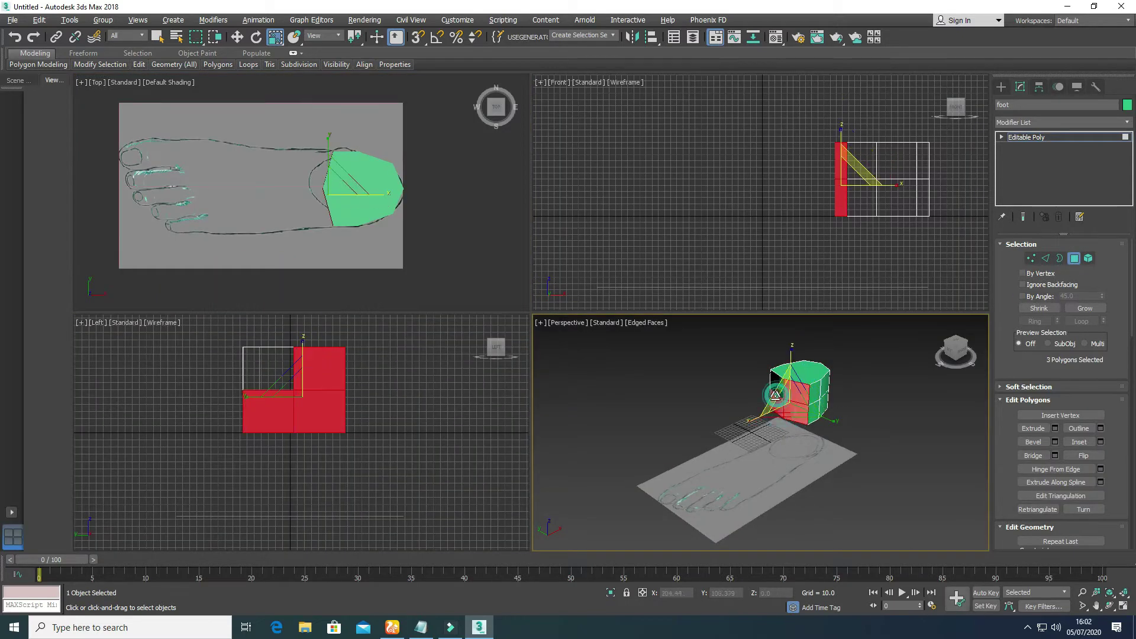
{"action": "left_click", "coordinate": [776, 385], "text": "ctrl"}
{"action": "middle_click", "coordinate": [527, 211]}
{"action": "middle_click", "coordinate": [597, 263]}
{"action": "key", "text": "alt+w"}
{"action": "key", "text": "alt+w"}
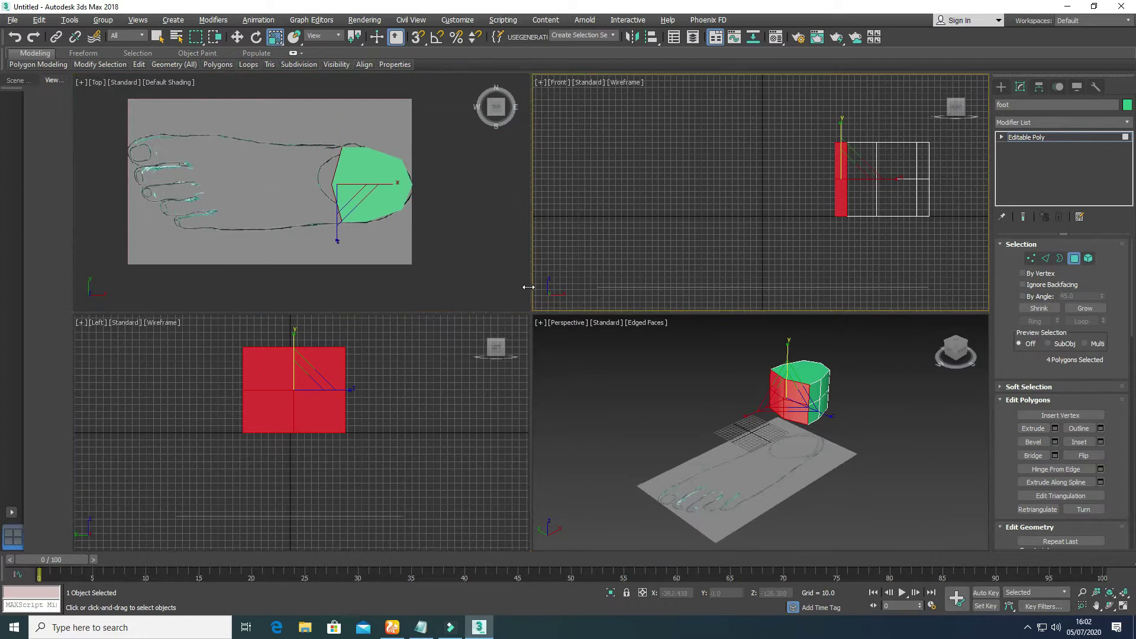
{"action": "right_click", "coordinate": [481, 260]}
{"action": "key", "text": "alt+w"}
{"action": "left_click", "coordinate": [1056, 429]}
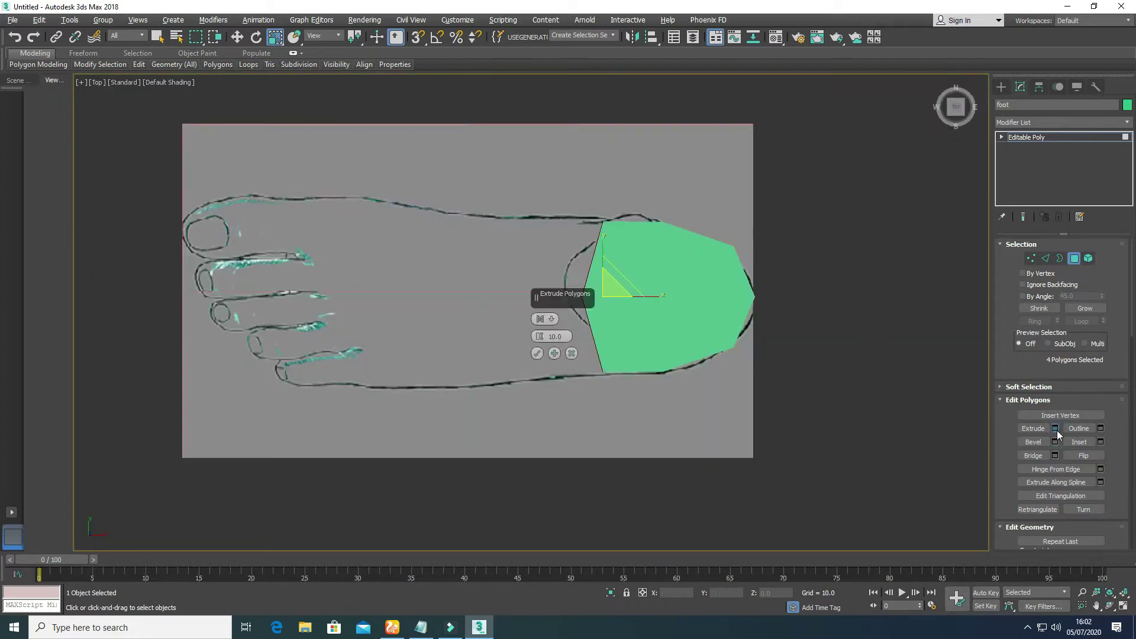
{"action": "key", "text": "F4"}
{"action": "left_click_drag", "start_coordinate": [545, 334], "coordinate": [545, 314]}
{"action": "left_click", "coordinate": [536, 353]}
{"action": "left_click_drag", "start_coordinate": [557, 243], "coordinate": [557, 237]}
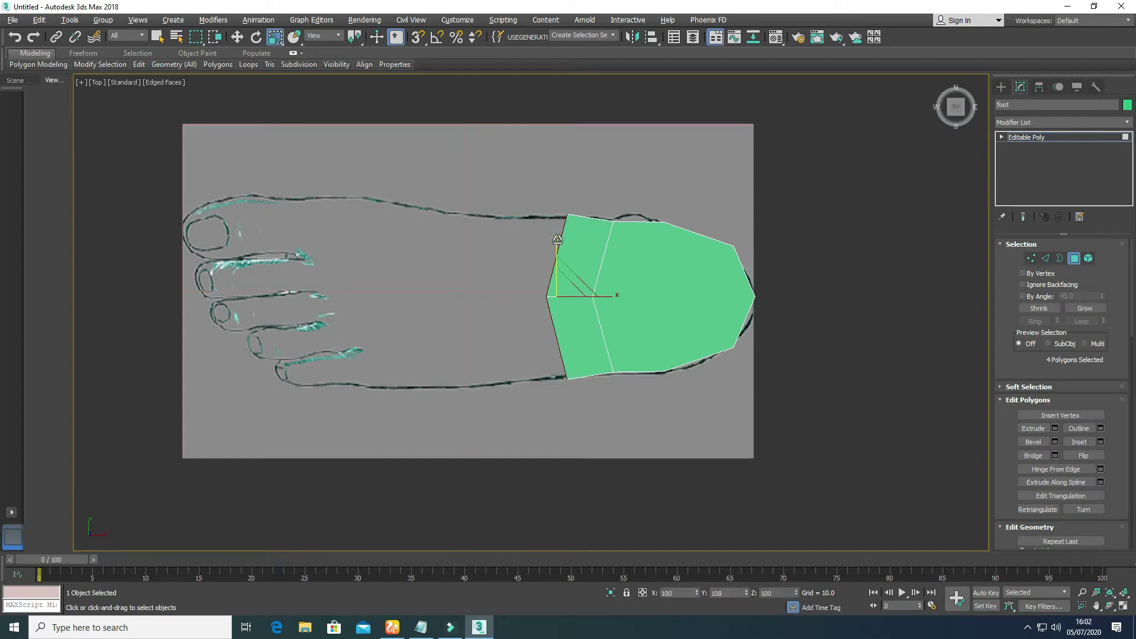
Extrude the same four end polygons by about 60 toward the toes.
{"action": "left_click", "coordinate": [1055, 428]}
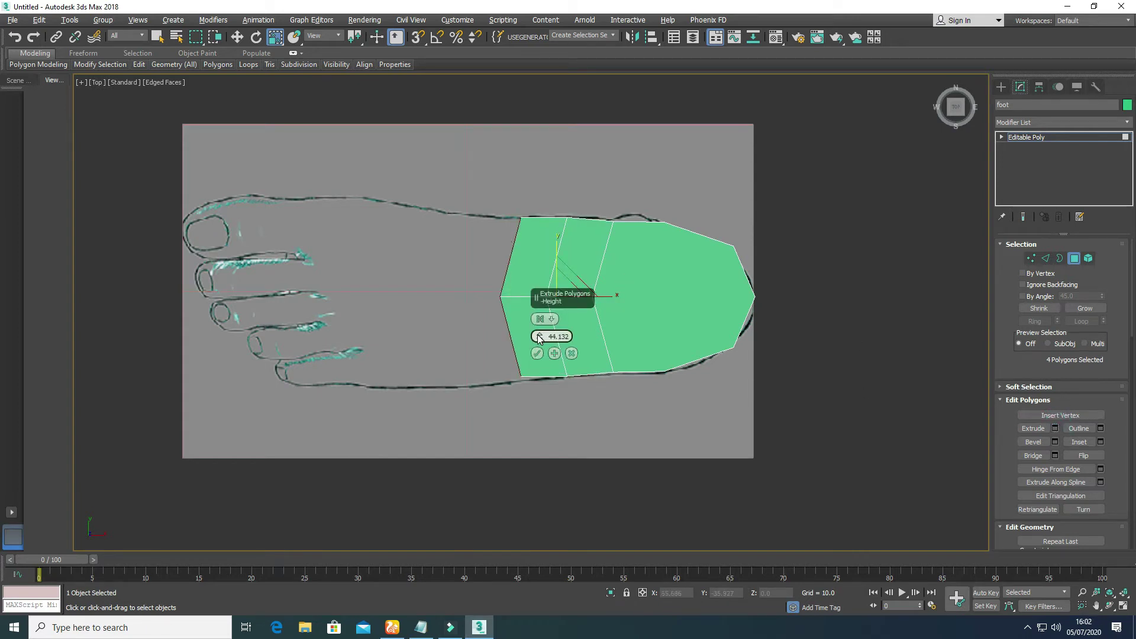
{"action": "left_click_drag", "start_coordinate": [539, 337], "coordinate": [540, 326]}
{"action": "left_click", "coordinate": [536, 353]}
Connect the center vertex at the front of the heel's top face to the rearmost vertex with an edge.
{"action": "key", "text": "alt+w"}
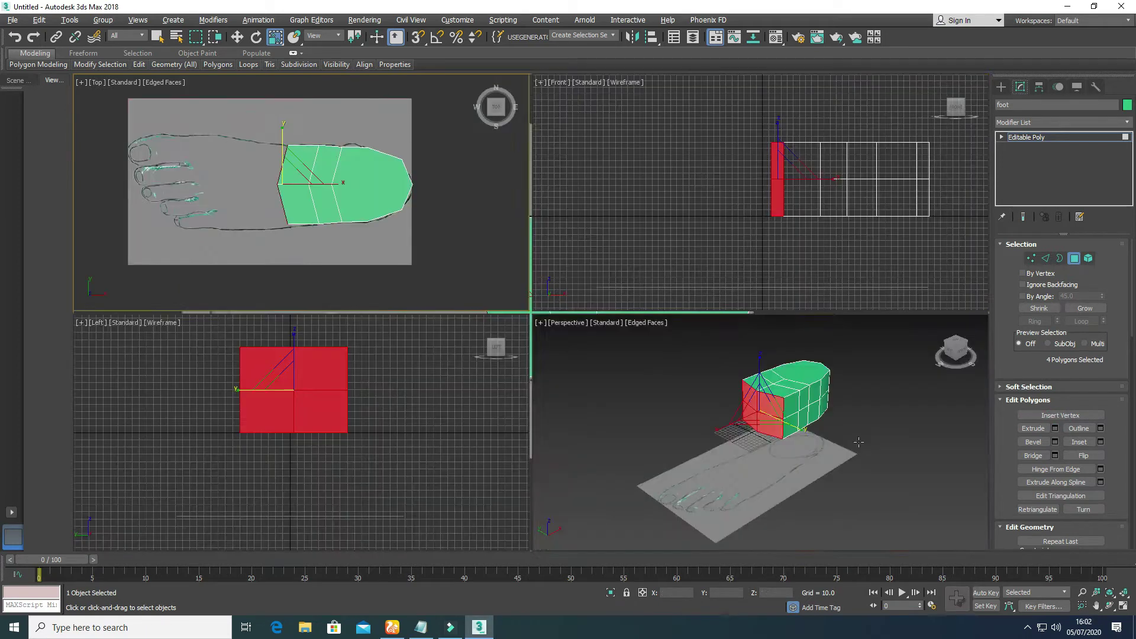
{"action": "middle_click", "coordinate": [722, 349]}
{"action": "key", "text": "alt+w"}
{"action": "middle_click_drag", "start_coordinate": [585, 387], "coordinate": [456, 390], "text": "alt"}
{"action": "left_click", "coordinate": [1031, 259]}
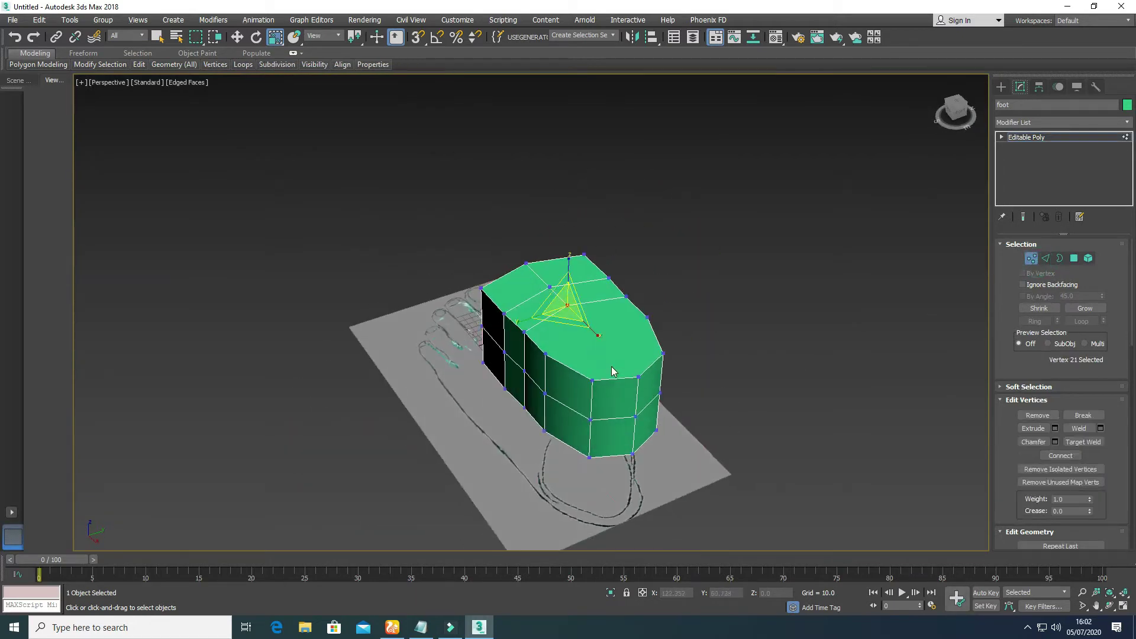
{"action": "left_click", "coordinate": [639, 376], "text": "ctrl"}
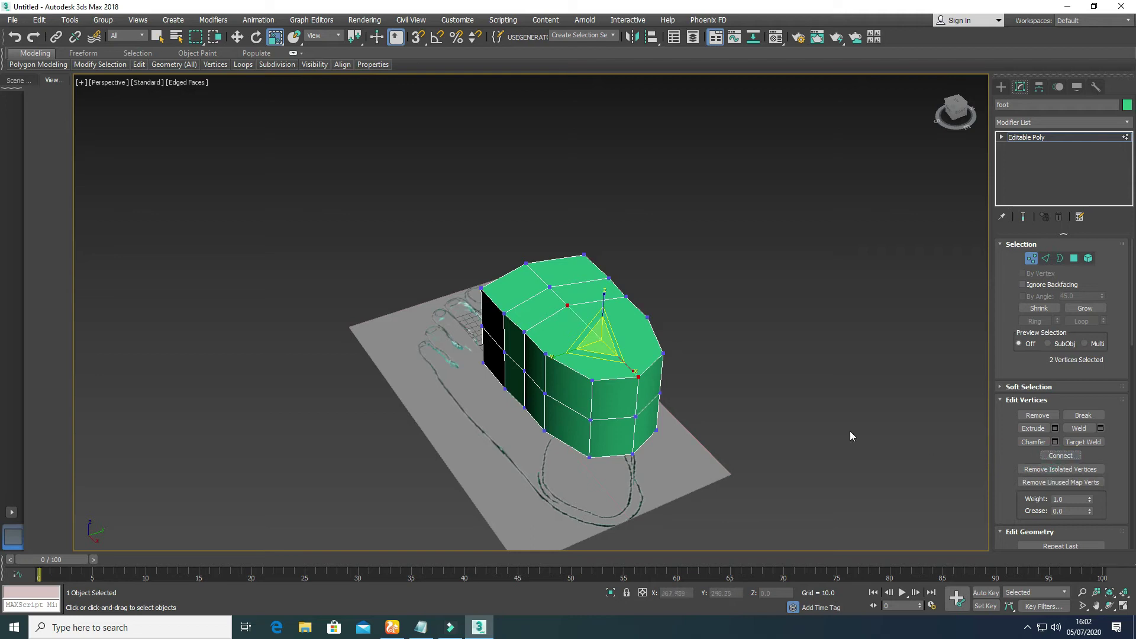
{"action": "left_click", "coordinate": [1061, 455]}
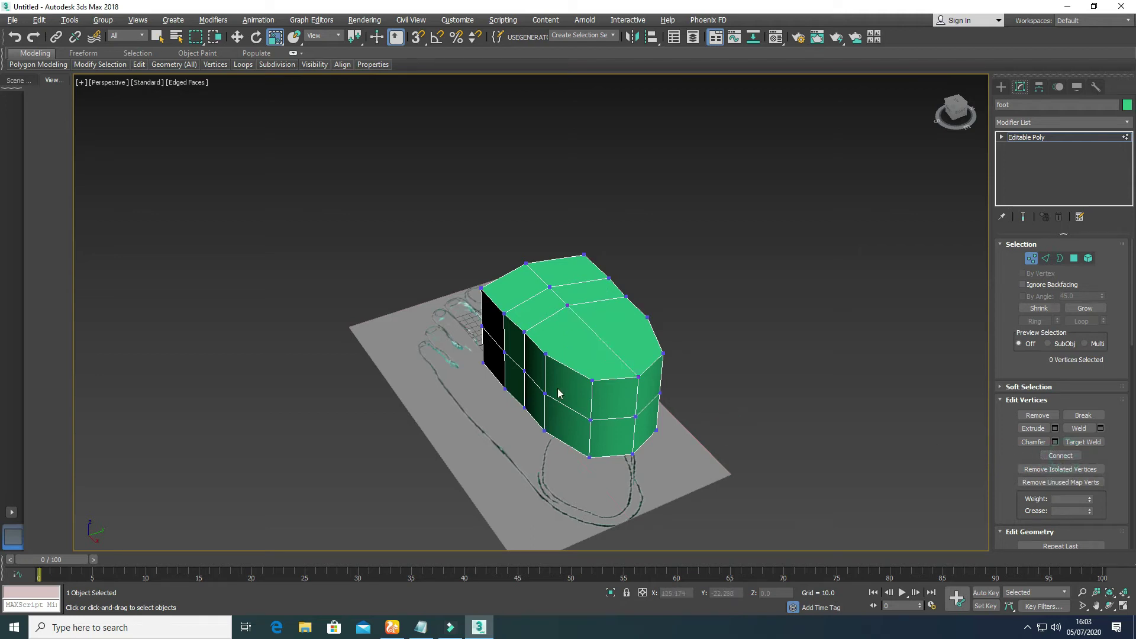
Adjust the side vertices of the extruded sections in the top view to follow the sketched foot outline.
{"action": "key", "text": "alt+w"}
{"action": "key", "text": "alt+w"}
{"action": "key", "text": "w"}
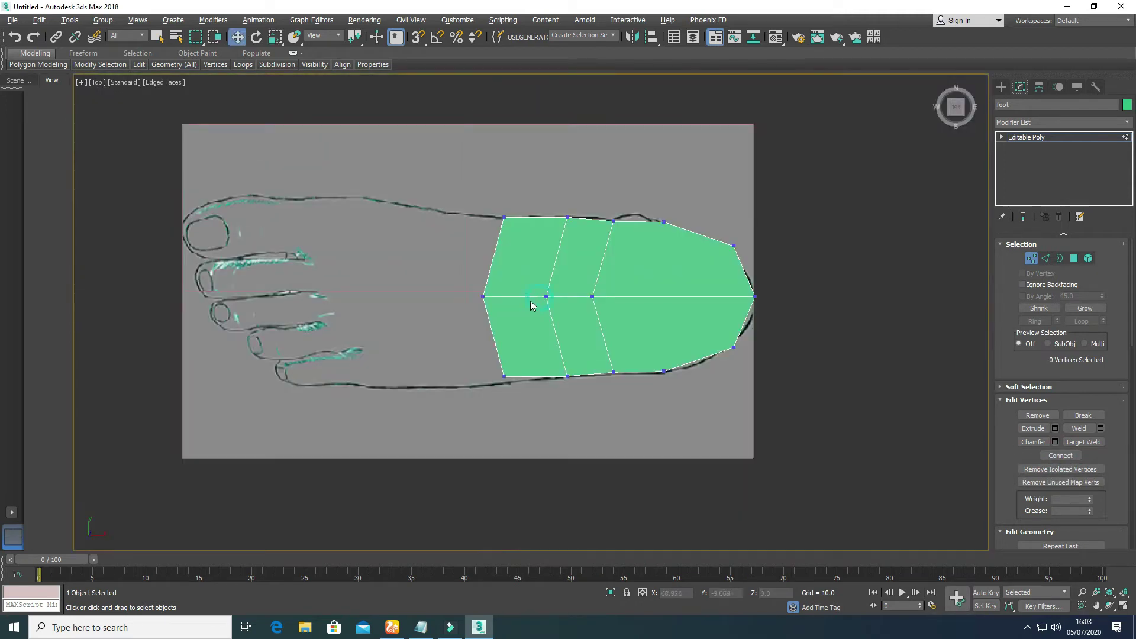
{"action": "left_click_drag", "start_coordinate": [510, 377], "coordinate": [509, 385]}
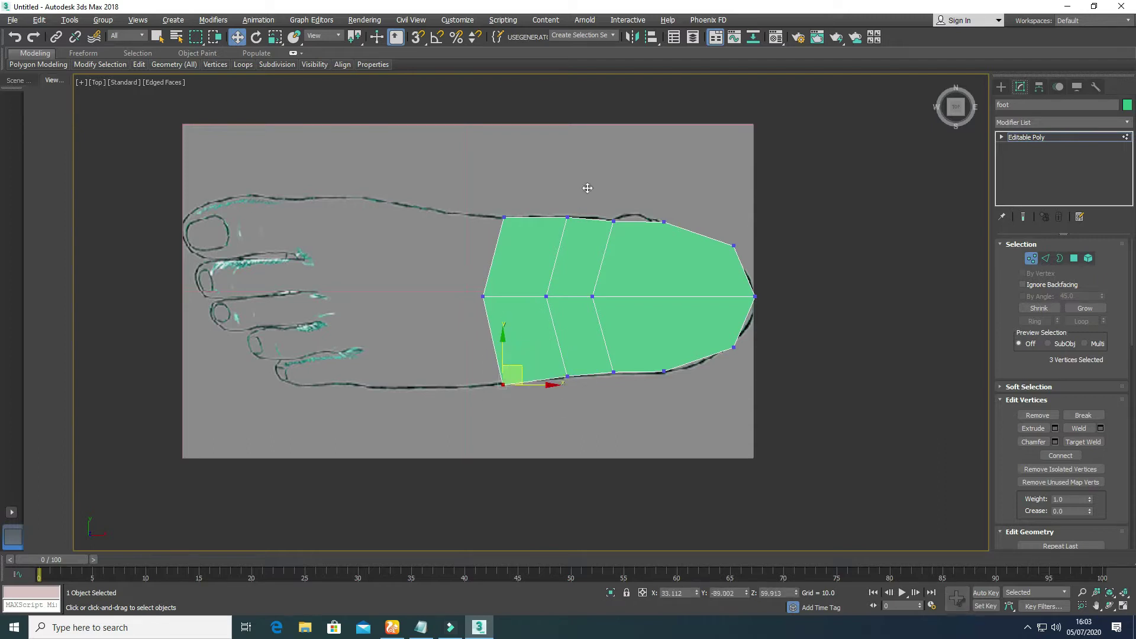
{"action": "left_click_drag", "start_coordinate": [637, 304], "coordinate": [637, 306]}
{"action": "left_click_drag", "start_coordinate": [631, 211], "coordinate": [553, 210]}
{"action": "left_click", "coordinate": [614, 371]}
{"action": "left_click_drag", "start_coordinate": [616, 369], "coordinate": [620, 372]}
{"action": "left_click", "coordinate": [710, 328]}
Extrude the two top polygons of the heel upward to start the ankle.
{"action": "left_click", "coordinate": [1073, 259]}
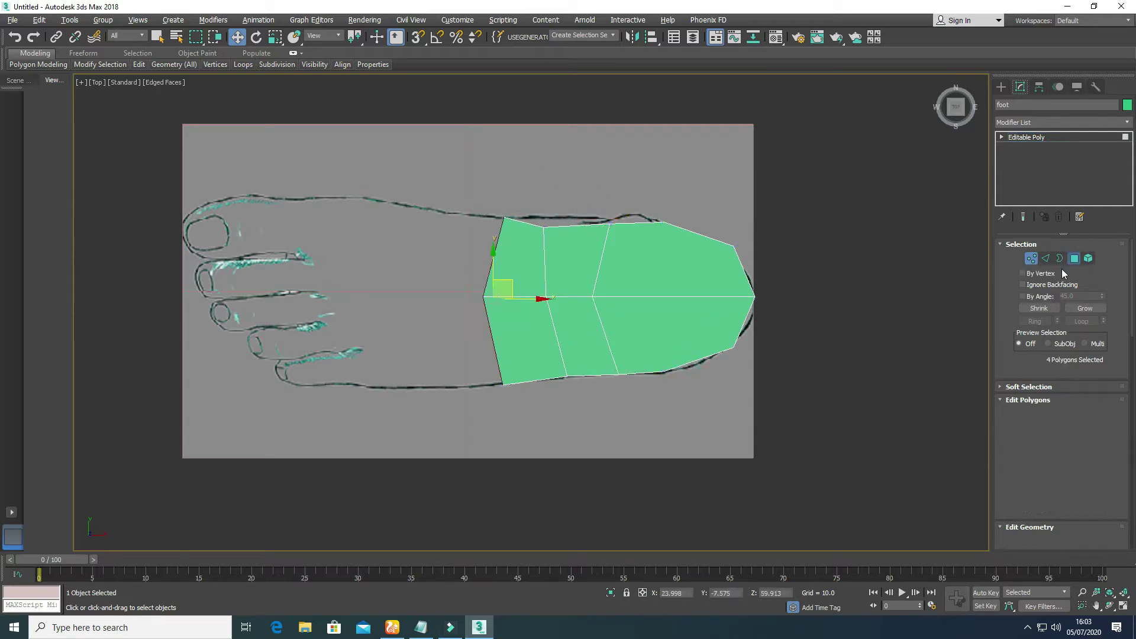
{"action": "key", "text": "alt+w"}
{"action": "middle_click", "coordinate": [588, 401]}
{"action": "key", "text": "alt+w"}
{"action": "middle_click_drag", "start_coordinate": [587, 401], "coordinate": [643, 394], "text": "alt"}
{"action": "key", "text": "alt+w"}
{"action": "left_click", "coordinate": [847, 417]}
{"action": "left_click", "coordinate": [825, 403], "text": "ctrl"}
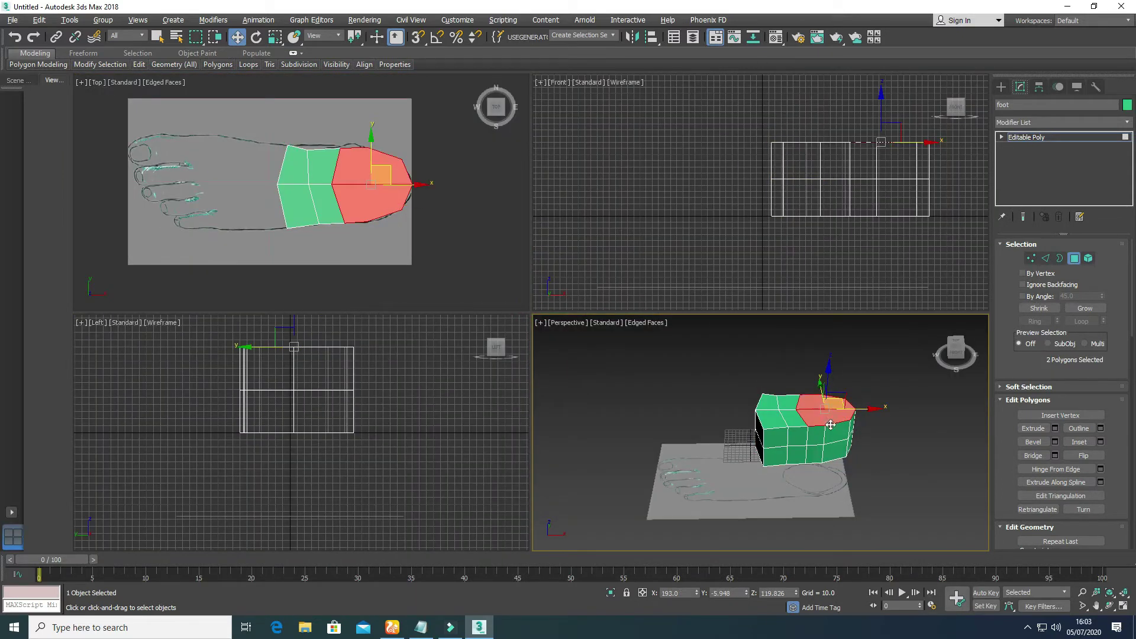
{"action": "left_click", "coordinate": [1055, 428]}
{"action": "left_click", "coordinate": [767, 474]}
Raise the ankle's top polygons higher and delete them to leave the ankle open.
{"action": "scroll", "coordinate": [819, 120], "scroll_direction": "down", "scroll_amount": 4}
{"action": "middle_click_drag", "start_coordinate": [819, 120], "coordinate": [773, 200]}
{"action": "mouse_move", "coordinate": [774, 200]}
{"action": "left_mouse_down"}
{"action": "mouse_move", "coordinate": [776, 165]}
{"action": "mouse_move", "coordinate": [774, 182]}
{"action": "left_mouse_up"}
{"action": "middle_click", "coordinate": [807, 401]}
{"action": "key", "text": "Delete"}
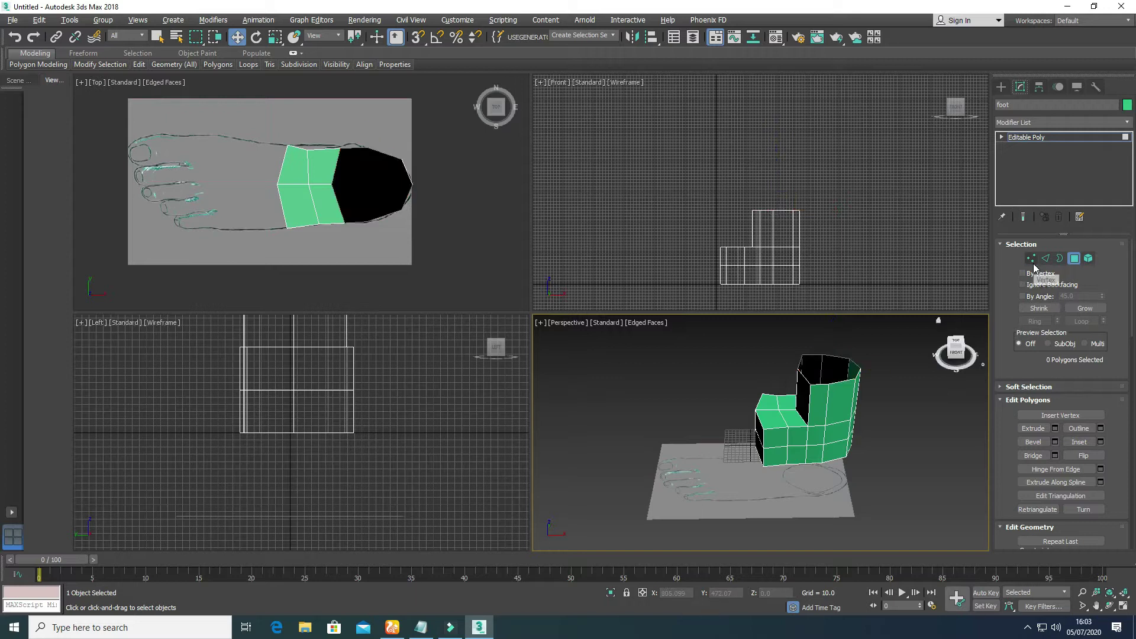
Shift the widest pair of heel and ankle side vertices toward the toes and scale them wider along Y.
{"action": "left_click", "coordinate": [1032, 259]}
{"action": "middle_click", "coordinate": [474, 274]}
{"action": "key", "text": "alt+w"}
{"action": "left_click_drag", "start_coordinate": [671, 252], "coordinate": [685, 374]}
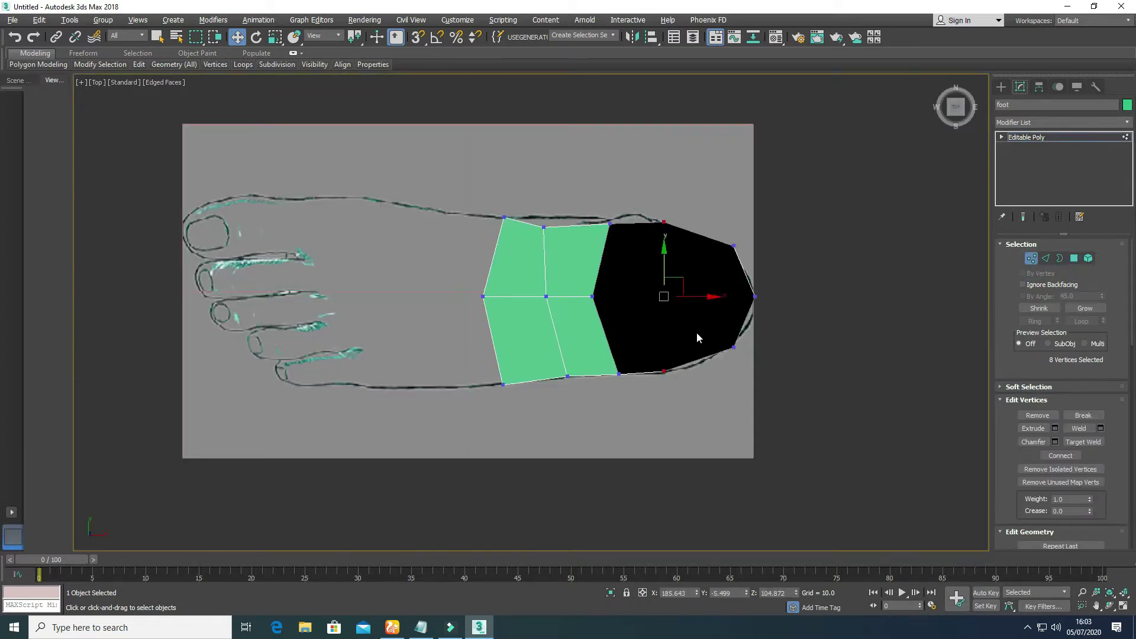
{"action": "key", "text": "r"}
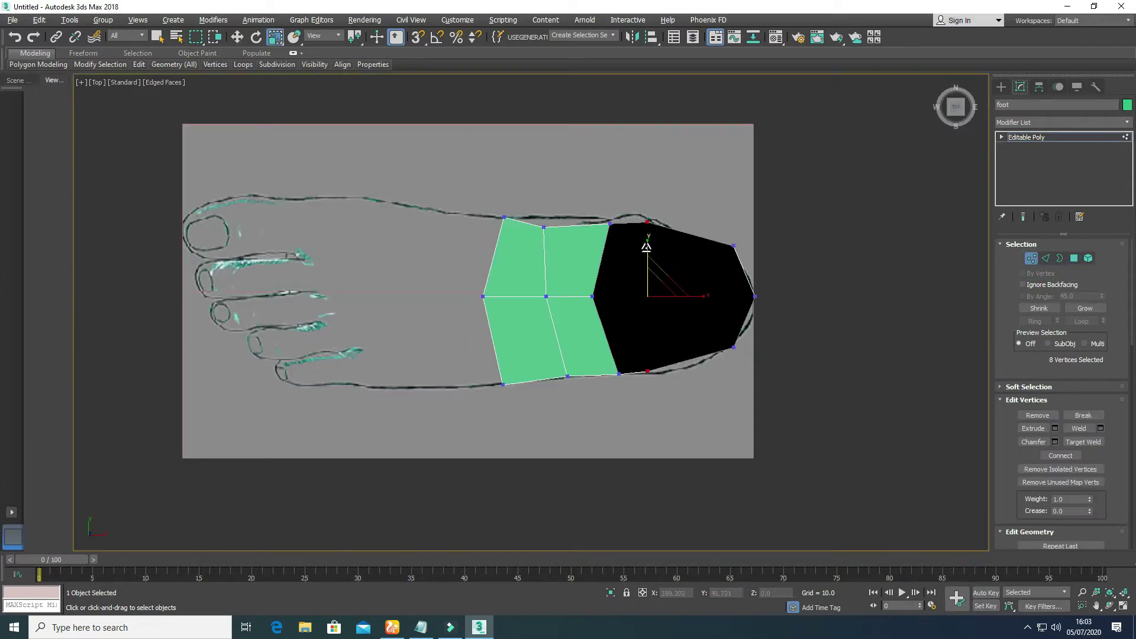
{"action": "left_click_drag", "start_coordinate": [647, 247], "coordinate": [645, 237]}
{"action": "key", "text": "alt+w"}
{"action": "left_click", "coordinate": [698, 368]}
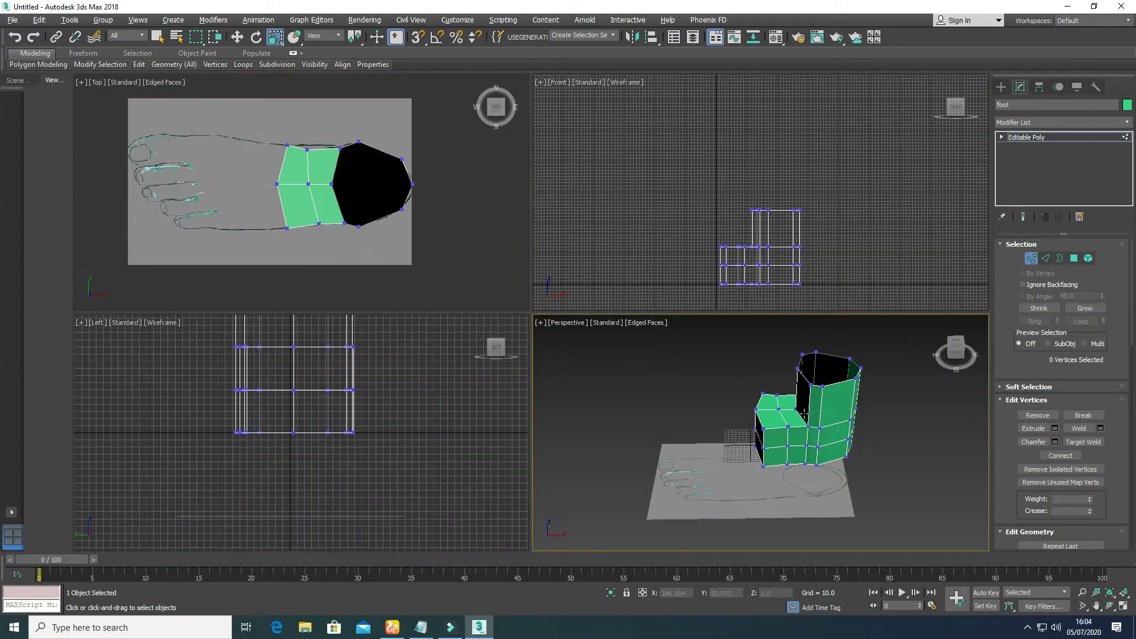
Extrude the four toe-facing polygons by about 60, then scale the new end face to 32% along X and 108% along Y.
{"action": "key", "text": "alt+w"}
{"action": "middle_click_drag", "start_coordinate": [683, 373], "coordinate": [947, 304], "text": "alt"}
{"action": "left_click", "coordinate": [1077, 261]}
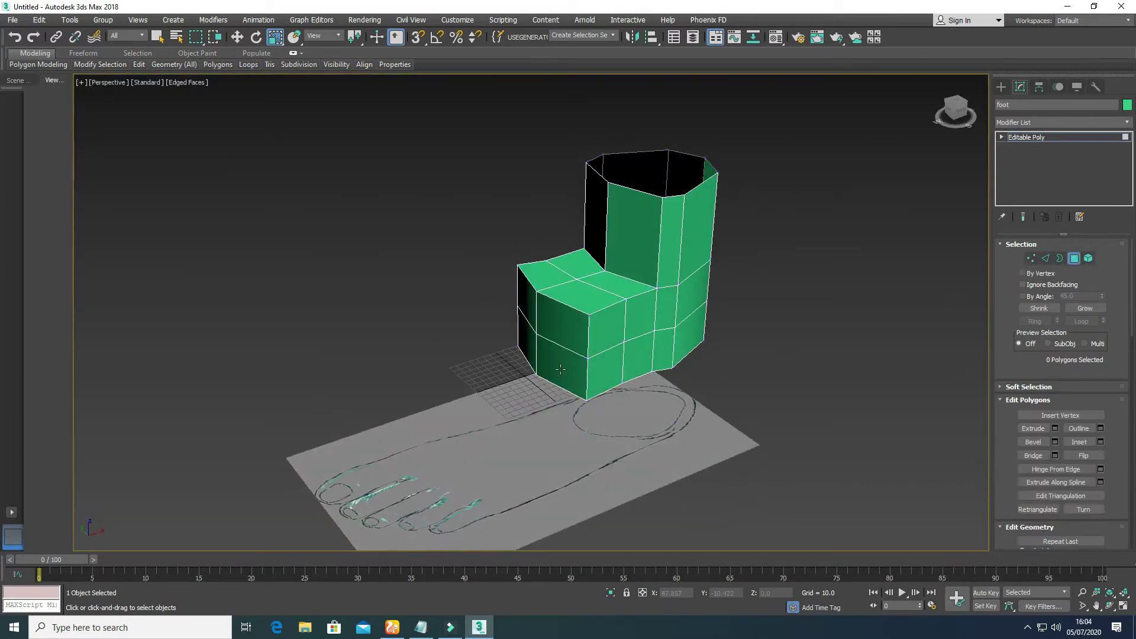
{"action": "left_click", "coordinate": [567, 367]}
{"action": "left_click", "coordinate": [568, 332], "text": "ctrl"}
{"action": "left_click", "coordinate": [528, 296], "text": "ctrl"}
{"action": "left_click", "coordinate": [532, 349], "text": "ctrl"}
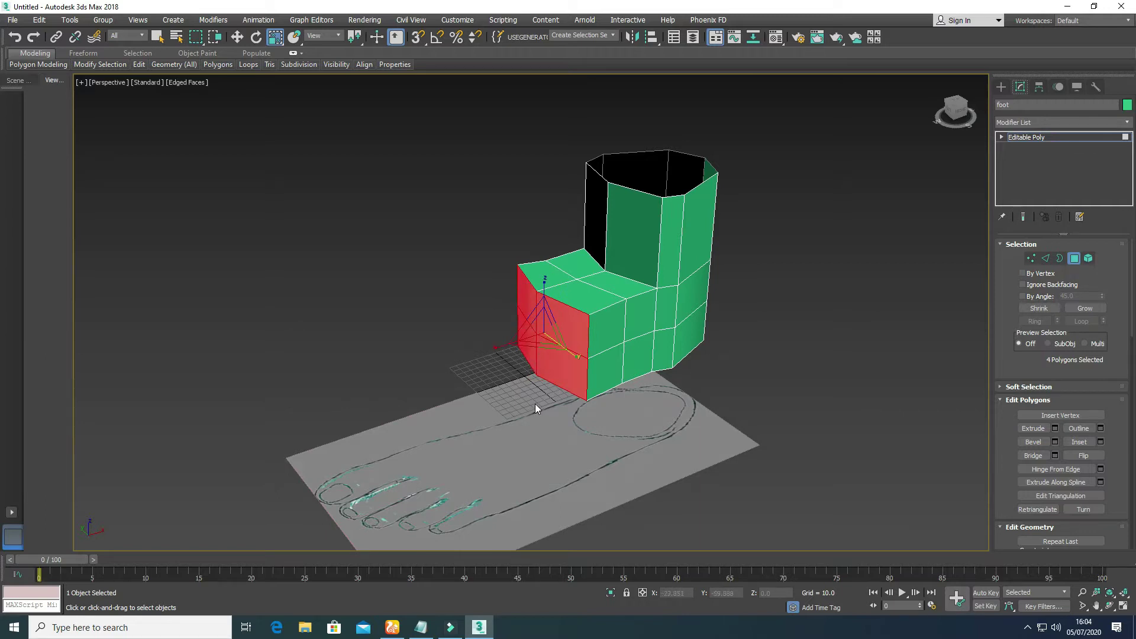
{"action": "key", "text": "alt+w"}
{"action": "key", "text": "alt+w"}
{"action": "middle_click_drag", "start_coordinate": [508, 374], "coordinate": [485, 363], "text": "alt"}
{"action": "key", "text": "alt+w"}
{"action": "right_click", "coordinate": [322, 218]}
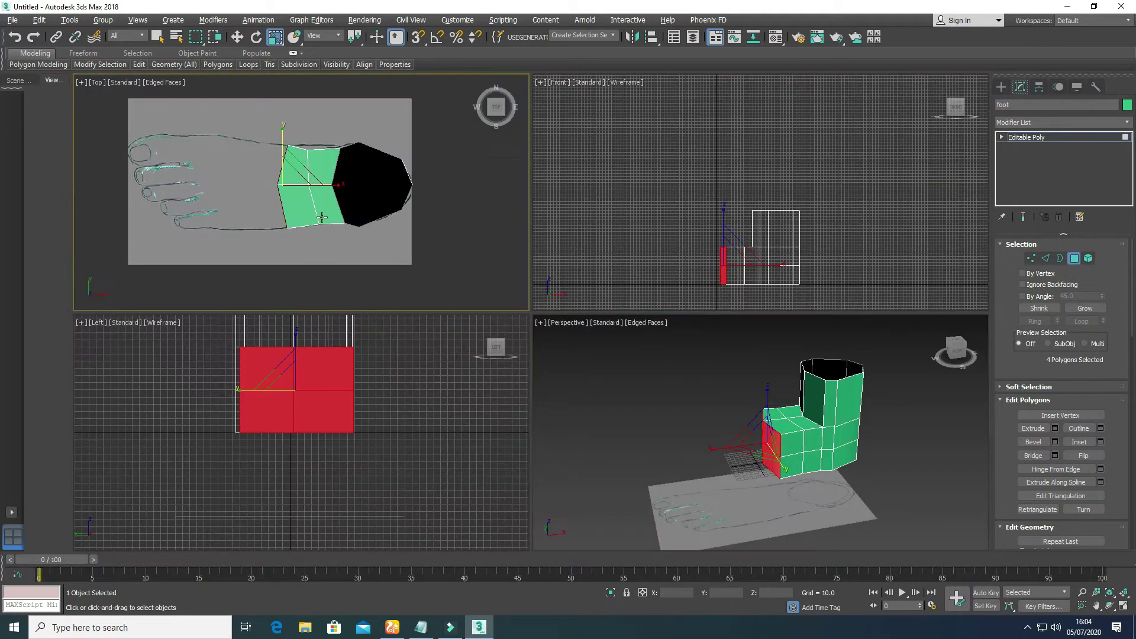
{"action": "key", "text": "alt+w"}
{"action": "left_click", "coordinate": [1055, 426]}
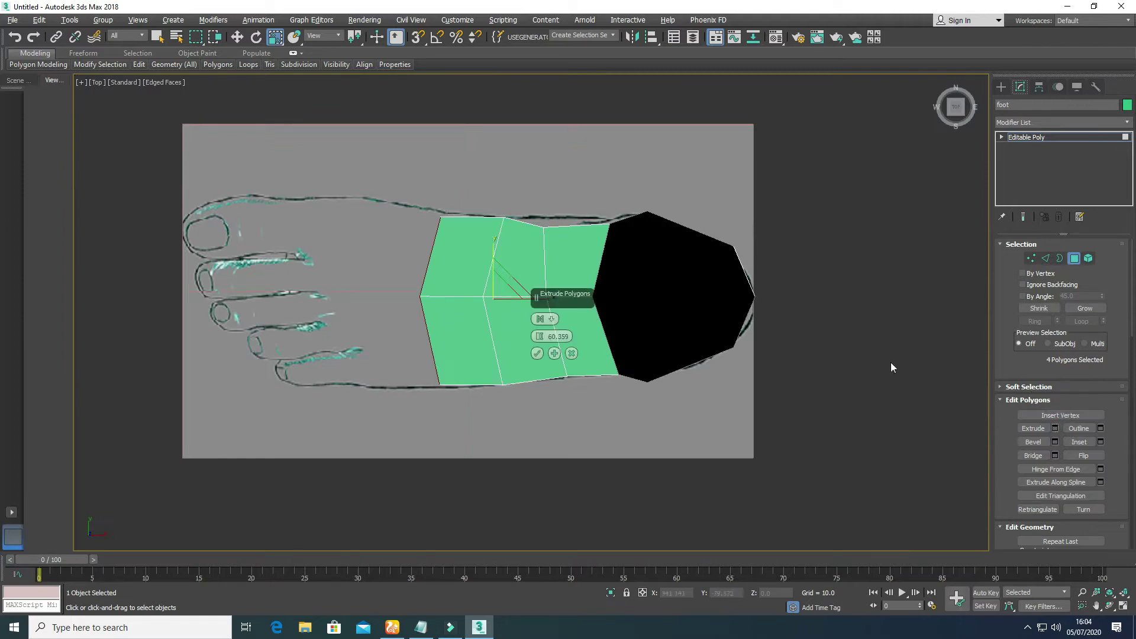
{"action": "left_click", "coordinate": [537, 354]}
{"action": "left_click_drag", "start_coordinate": [478, 297], "coordinate": [465, 298]}
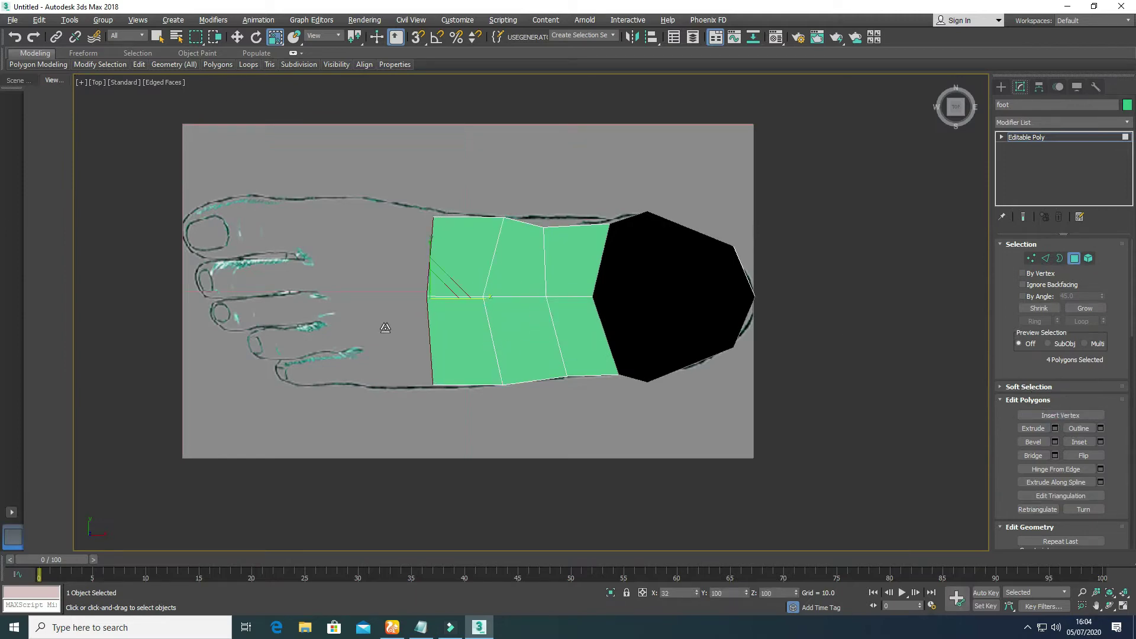
{"action": "left_click_drag", "start_coordinate": [429, 250], "coordinate": [429, 244]}
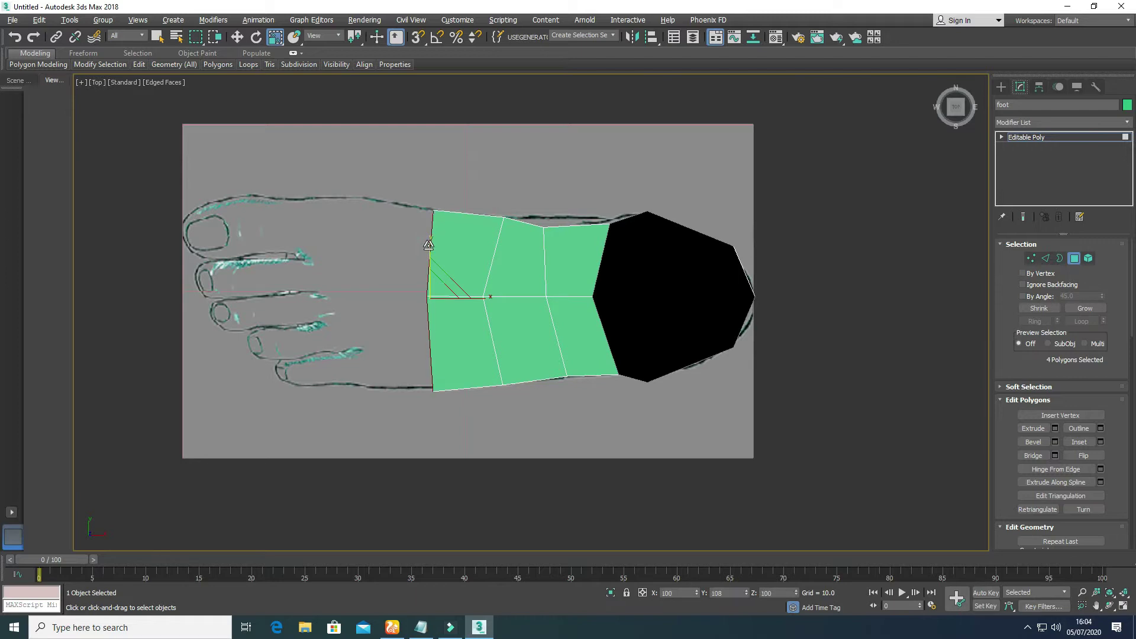
Connect the crosswise edge ring on the little-toe half to add one lengthwise edge loop.
{"action": "left_click", "coordinate": [1046, 259]}
{"action": "left_click", "coordinate": [497, 357]}
{"action": "left_click", "coordinate": [1034, 321]}
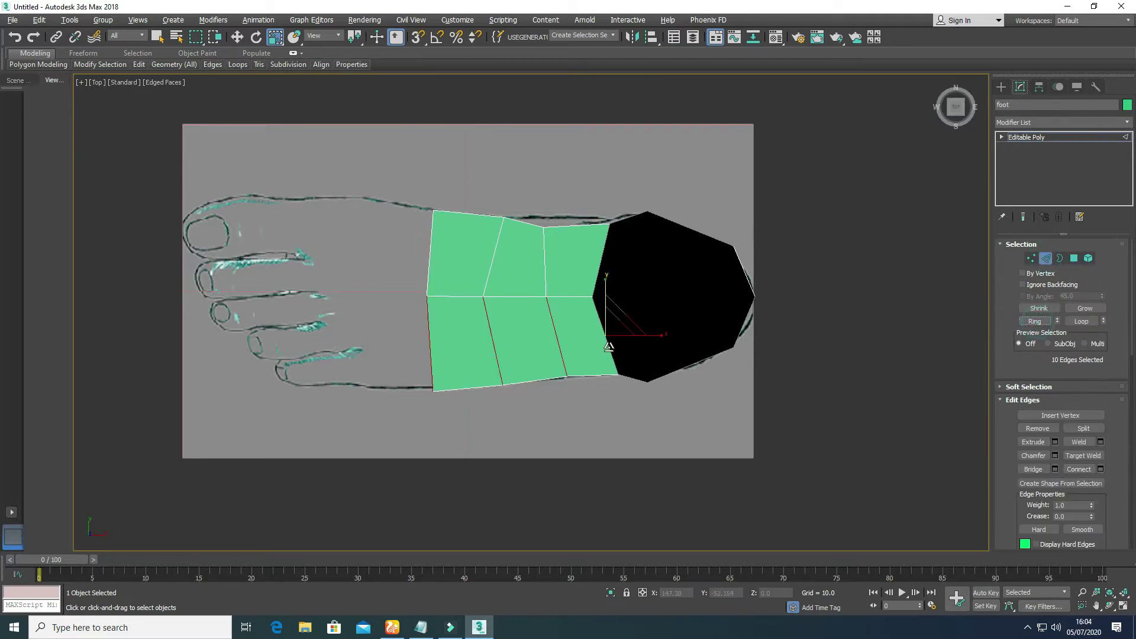
{"action": "right_click", "coordinate": [605, 349]}
{"action": "left_click", "coordinate": [482, 384]}
{"action": "left_click", "coordinate": [537, 370]}
Connect the crosswise edge ring on the big-toe half to add a matching lengthwise edge loop.
{"action": "left_click", "coordinate": [429, 254]}
{"action": "left_click", "coordinate": [1035, 322]}
{"action": "right_click", "coordinate": [561, 274]}
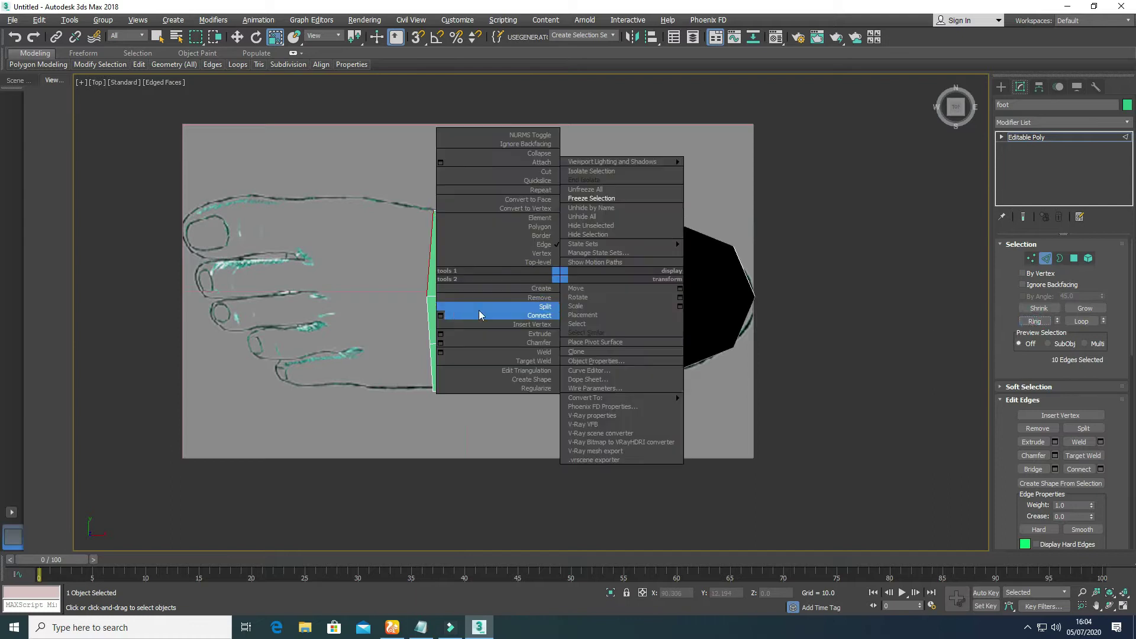
{"action": "left_click", "coordinate": [441, 314]}
{"action": "left_click", "coordinate": [537, 370]}
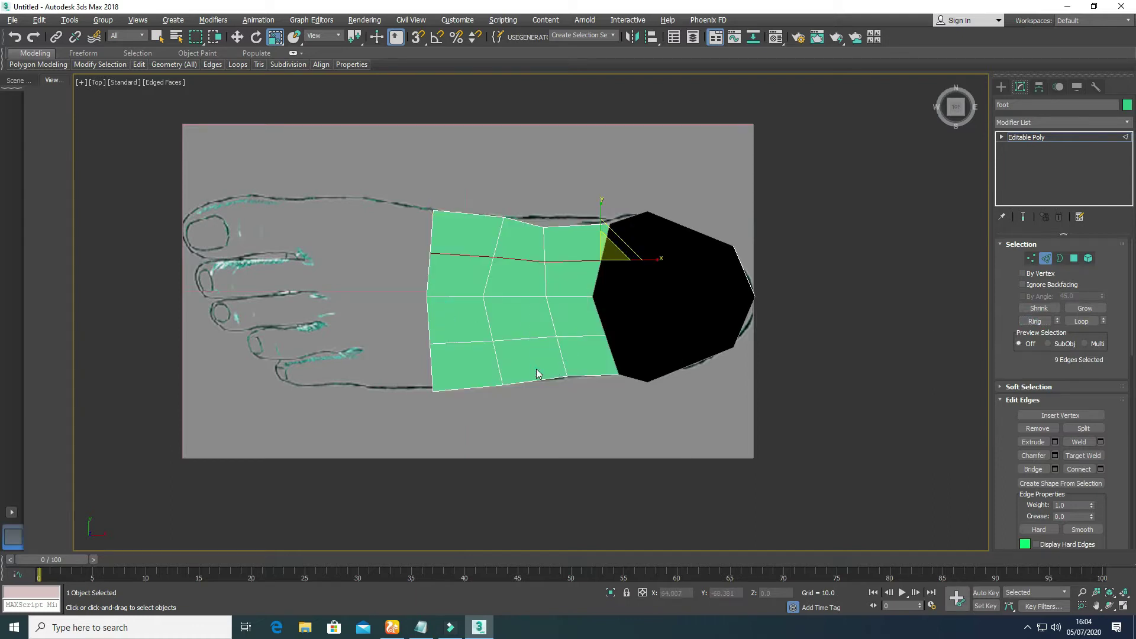
Move the new loop vertices at the ankle's front rim toward the toes to round the opening.
{"action": "left_click", "coordinate": [1030, 258]}
{"action": "scroll", "coordinate": [569, 275], "scroll_direction": "up", "scroll_amount": 2}
{"action": "key", "text": "w"}
{"action": "left_click_drag", "start_coordinate": [628, 347], "coordinate": [597, 379], "text": "ctrl"}
{"action": "left_click", "coordinate": [644, 318]}
{"action": "left_click", "coordinate": [621, 359]}
{"action": "left_click", "coordinate": [615, 254], "text": "ctrl"}
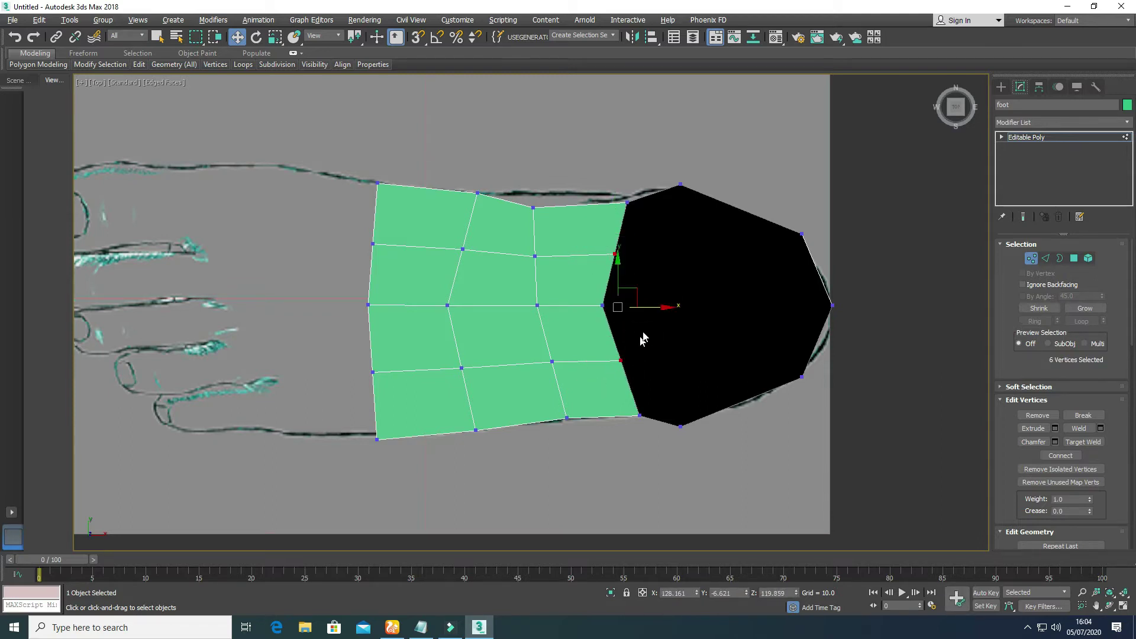
{"action": "mouse_move", "coordinate": [657, 306]}
{"action": "left_mouse_down"}
{"action": "mouse_move", "coordinate": [644, 325]}
{"action": "mouse_move", "coordinate": [611, 323]}
{"action": "mouse_move", "coordinate": [619, 304]}
{"action": "left_mouse_up"}
{"action": "left_click", "coordinate": [653, 270]}
Move the vertices along the foot's front end so they line up in a straighter row.
{"action": "mouse_move", "coordinate": [363, 171]}
{"action": "left_mouse_down"}
{"action": "mouse_move", "coordinate": [389, 194]}
{"action": "mouse_move", "coordinate": [381, 166]}
{"action": "left_mouse_up"}
{"action": "left_click_drag", "start_coordinate": [343, 227], "coordinate": [389, 240]}
{"action": "middle_click_drag", "start_coordinate": [461, 346], "coordinate": [534, 318]}
{"action": "left_click", "coordinate": [421, 361]}
{"action": "mouse_move", "coordinate": [436, 327]}
{"action": "left_mouse_down"}
{"action": "mouse_move", "coordinate": [467, 358]}
{"action": "mouse_move", "coordinate": [456, 329]}
{"action": "left_mouse_up"}
Move the little-toe-side loop vertices toward the center line and shift their ankle-rim vertices toward the toes.
{"action": "left_click_drag", "start_coordinate": [690, 326], "coordinate": [437, 357]}
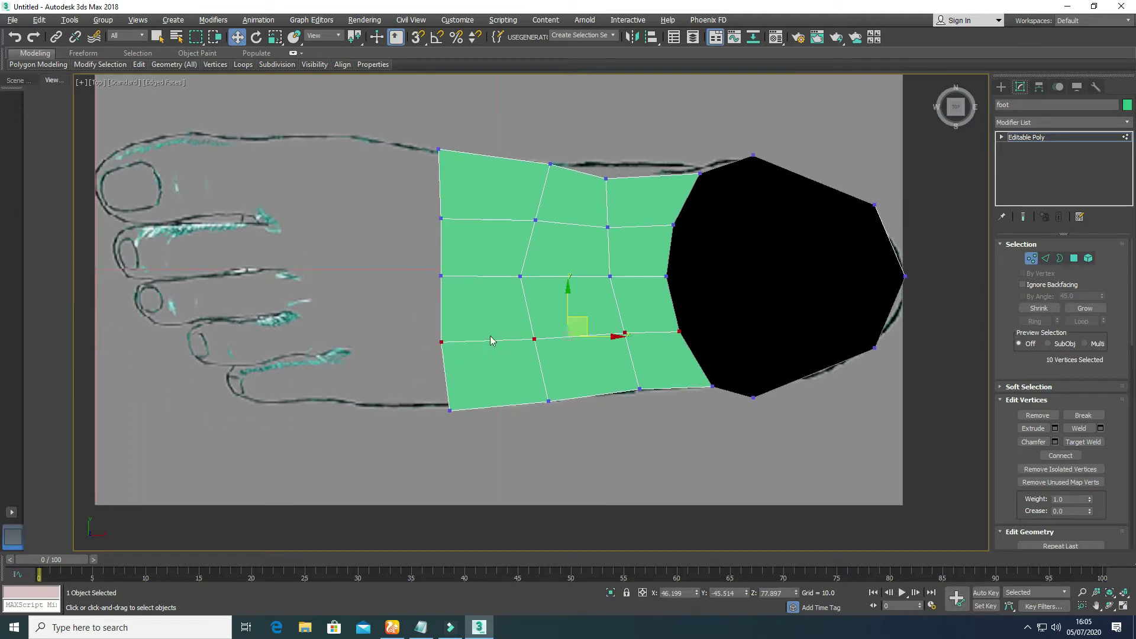
{"action": "left_click_drag", "start_coordinate": [570, 306], "coordinate": [570, 288]}
{"action": "left_click_drag", "start_coordinate": [661, 297], "coordinate": [690, 314]}
{"action": "left_click", "coordinate": [699, 342]}
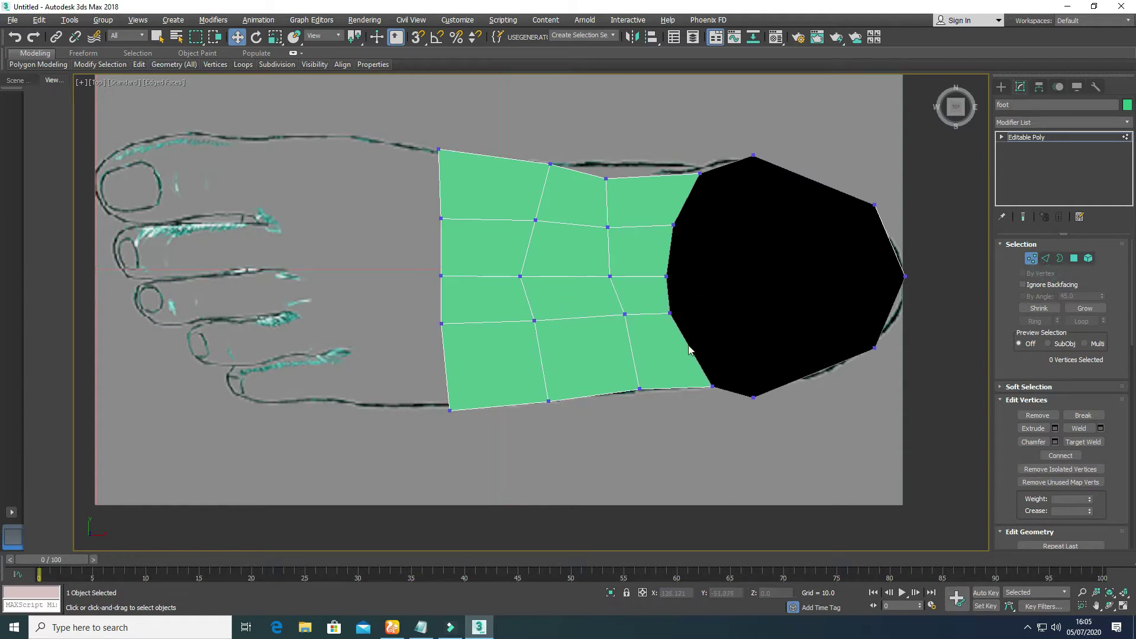
Connect the edge ring across the outermost little-toe-side strip to add another lengthwise loop.
{"action": "left_click", "coordinate": [1046, 259]}
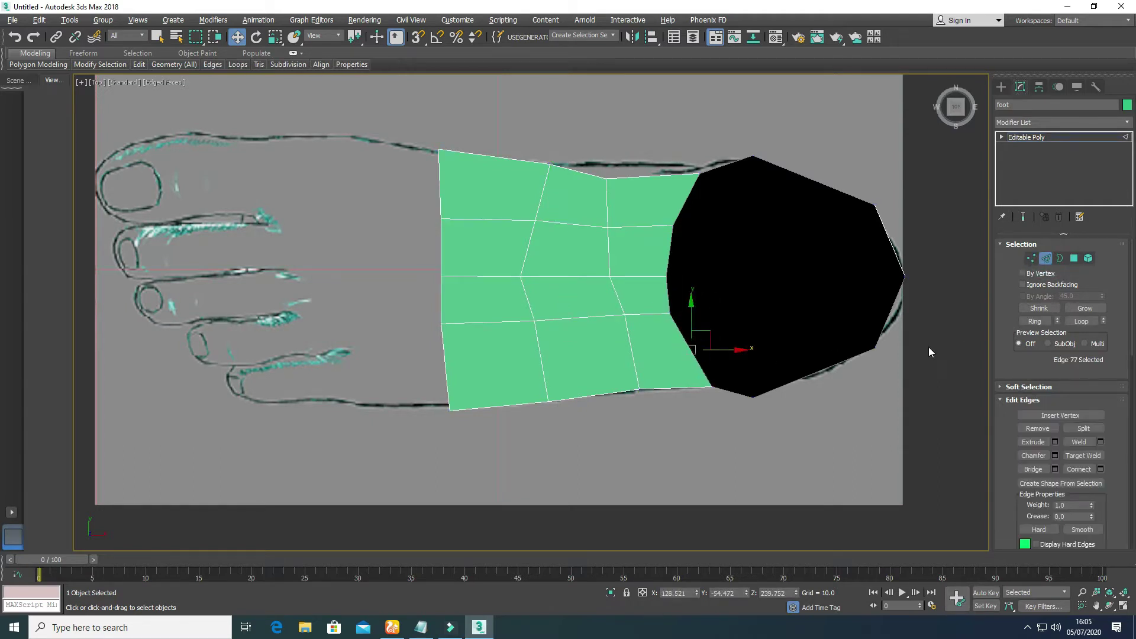
{"action": "right_click", "coordinate": [670, 352]}
{"action": "left_click", "coordinate": [646, 396]}
{"action": "left_click", "coordinate": [659, 443]}
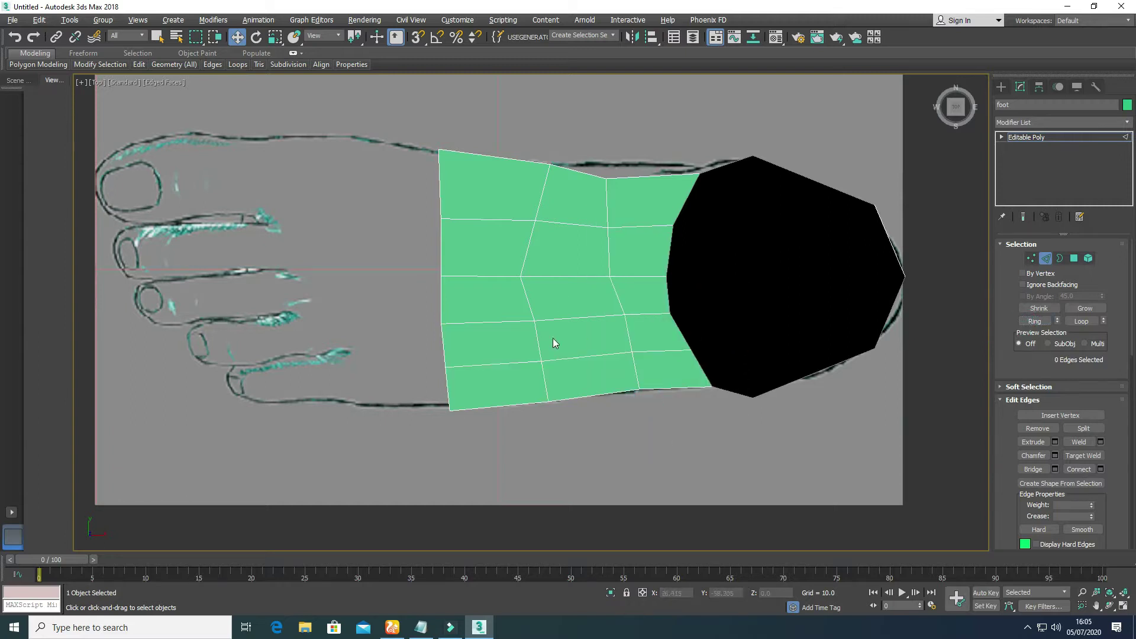
Extrude the foot's ten front-end polygons toward the toes and scale the new end flat across the foot's width.
{"action": "left_click", "coordinate": [1075, 258]}
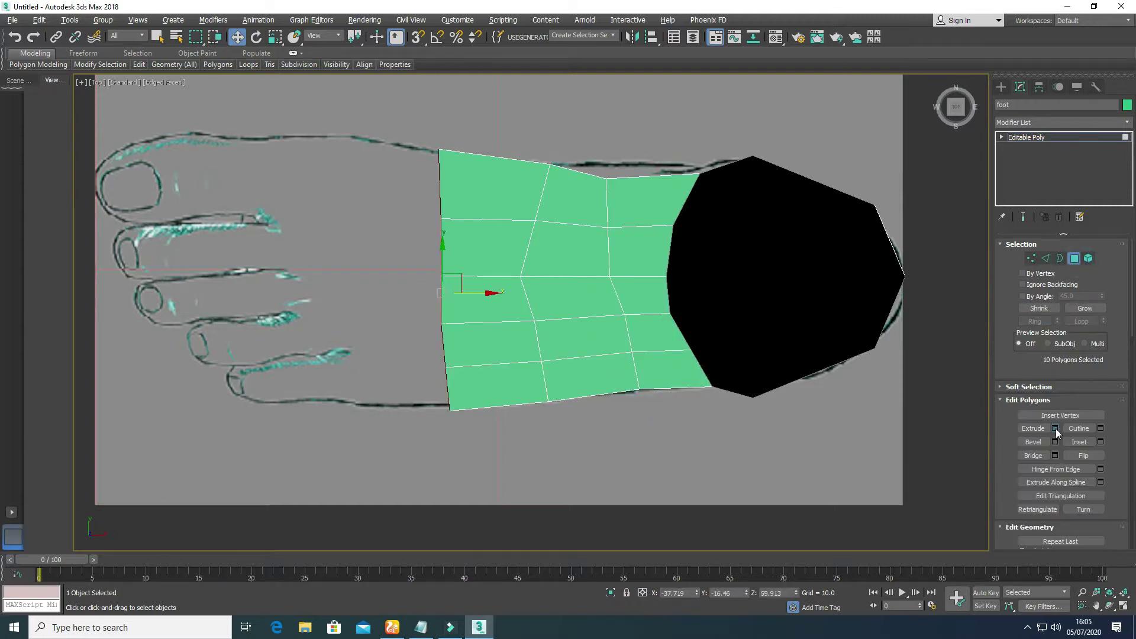
{"action": "left_click", "coordinate": [1055, 429]}
{"action": "left_click", "coordinate": [537, 354]}
{"action": "key", "text": "r"}
{"action": "left_click_drag", "start_coordinate": [354, 244], "coordinate": [354, 235]}
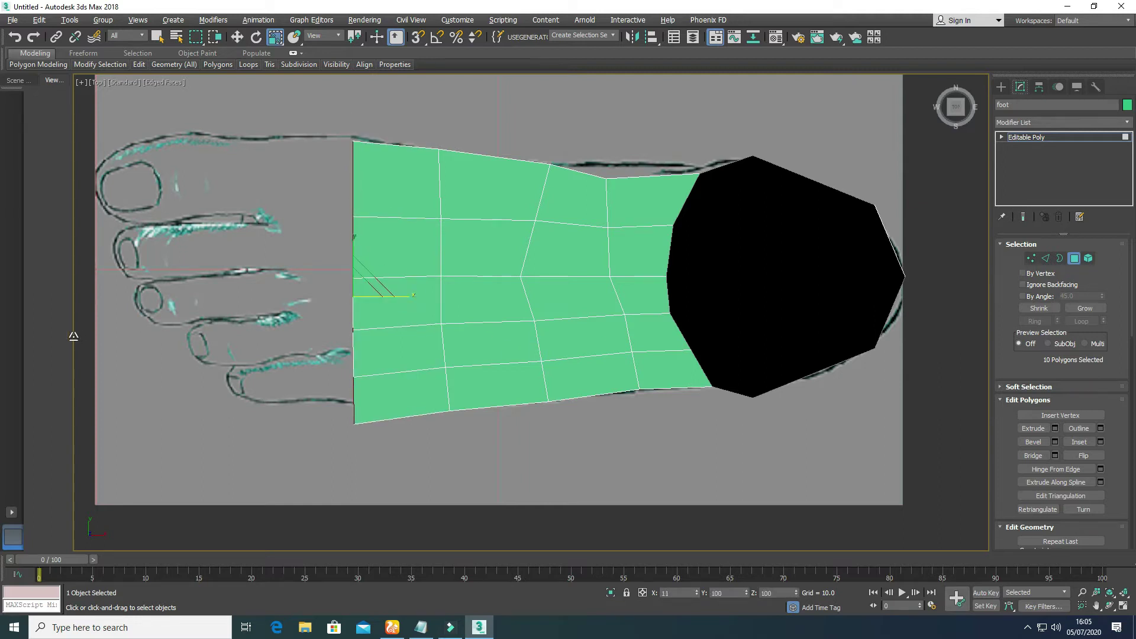
Rotate the upper row of vertices in front of the heel so the top of the foot slopes down toward the toes.
{"action": "left_click", "coordinate": [1032, 258]}
{"action": "key", "text": "alt+w"}
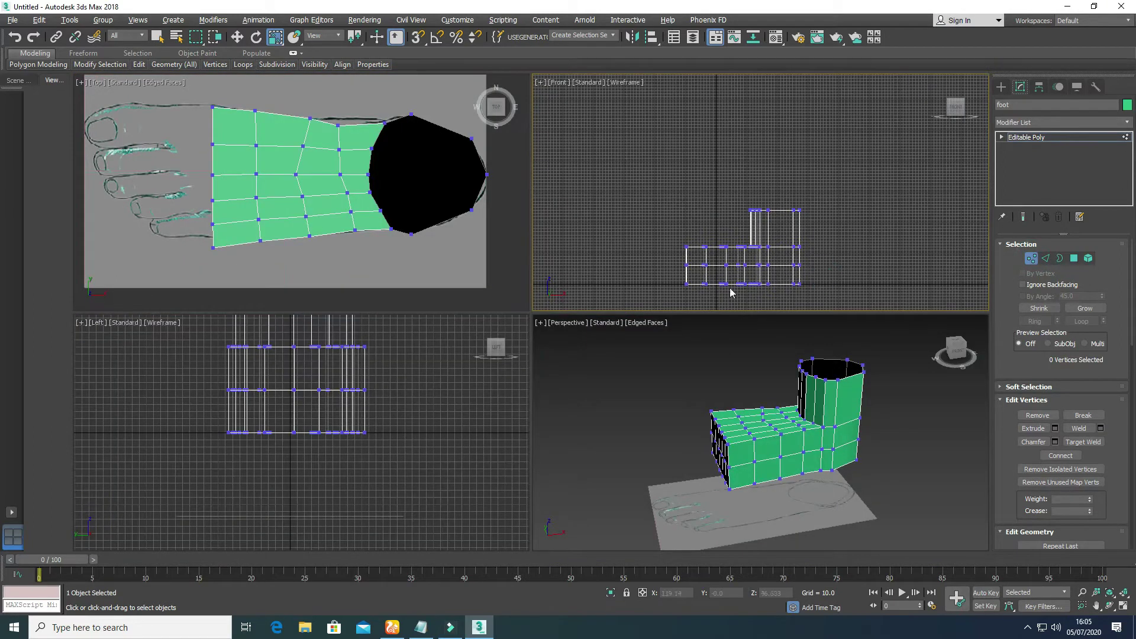
{"action": "left_click", "coordinate": [646, 263]}
{"action": "key", "text": "alt+w"}
{"action": "middle_click_drag", "start_coordinate": [398, 366], "coordinate": [493, 251]}
{"action": "scroll", "coordinate": [386, 277], "scroll_direction": "up", "scroll_amount": 3}
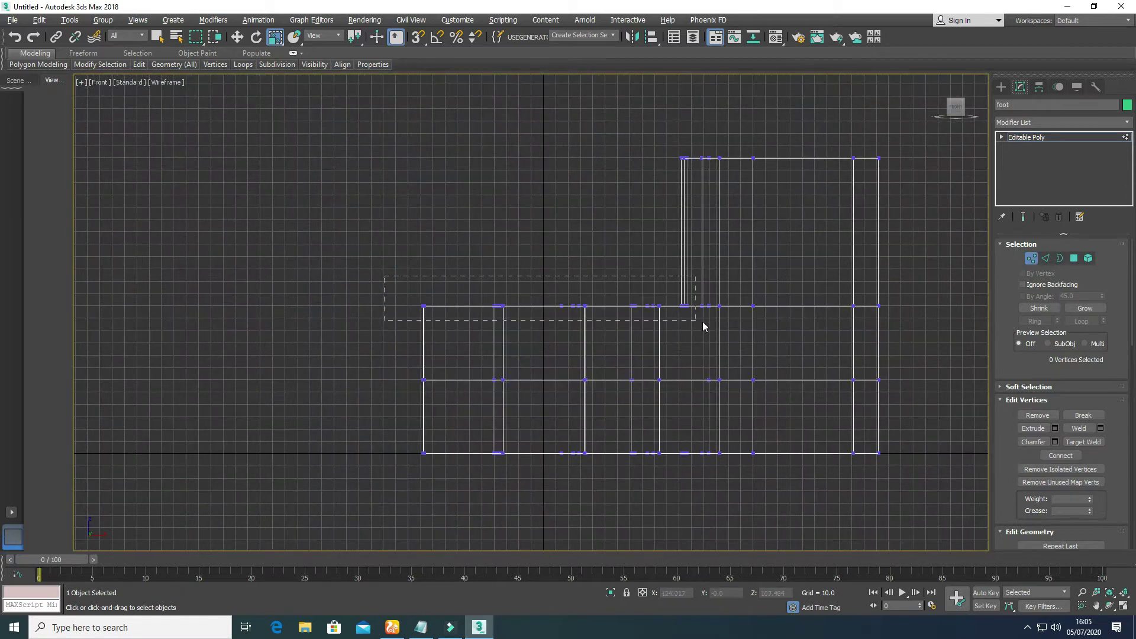
{"action": "key", "text": "e"}
{"action": "left_click_drag", "start_coordinate": [655, 300], "coordinate": [579, 299]}
{"action": "key", "text": "w"}
Lower the upper and middle vertex rows ahead of the heel together by about 22.5 units.
{"action": "left_click_drag", "start_coordinate": [374, 321], "coordinate": [643, 419]}
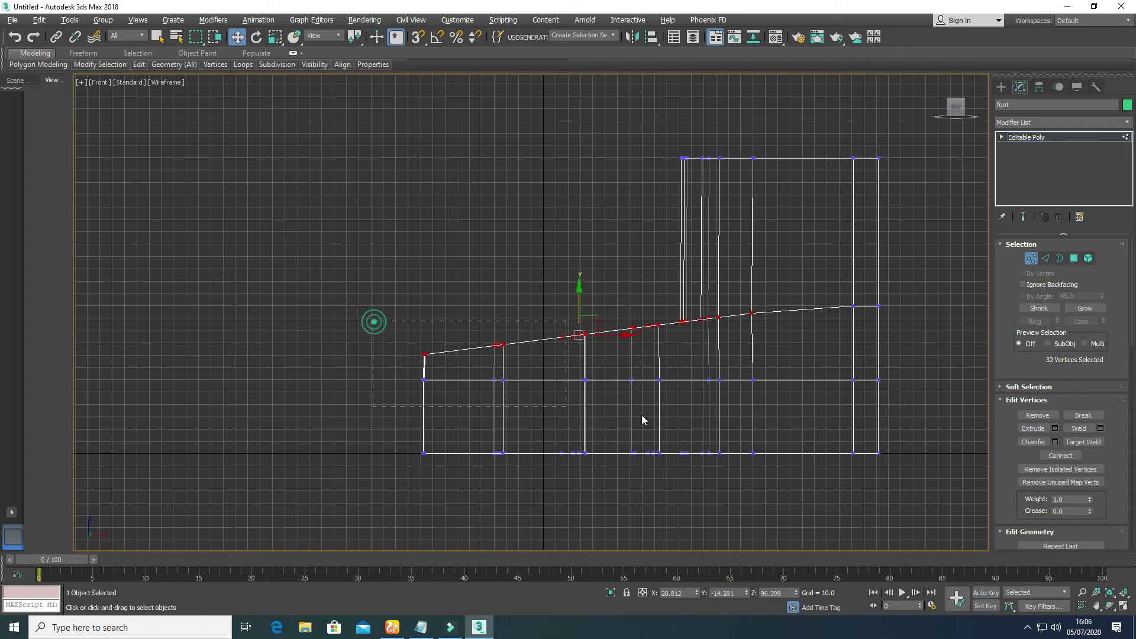
{"action": "left_click_drag", "start_coordinate": [568, 313], "coordinate": [566, 338]}
{"action": "key", "text": "ctrl+z"}
{"action": "left_click_drag", "start_coordinate": [793, 279], "coordinate": [665, 341], "text": "ctrl"}
{"action": "left_click_drag", "start_coordinate": [570, 316], "coordinate": [566, 344]}
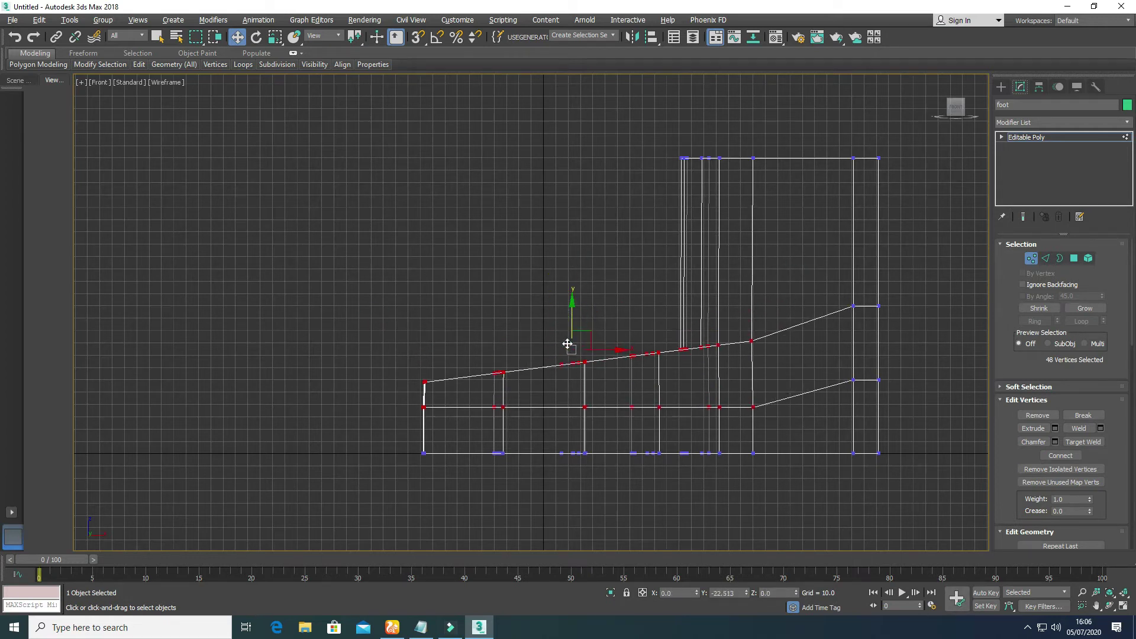
Shape the heel by moving its mid-height vertices backward and its upper vertices forward, and push the front end's middle vertices toward the toes.
{"action": "left_click", "coordinate": [793, 491]}
{"action": "left_click_drag", "start_coordinate": [853, 358], "coordinate": [915, 377]}
{"action": "left_click_drag", "start_coordinate": [901, 309], "coordinate": [832, 323]}
{"action": "left_click", "coordinate": [802, 502]}
{"action": "left_click_drag", "start_coordinate": [392, 400], "coordinate": [457, 415]}
{"action": "key", "text": "alt+w"}
{"action": "left_click", "coordinate": [813, 493]}
{"action": "key", "text": "alt+w"}
{"action": "middle_click_drag", "start_coordinate": [814, 498], "coordinate": [594, 418], "text": "alt"}
{"action": "key", "text": "alt+w"}
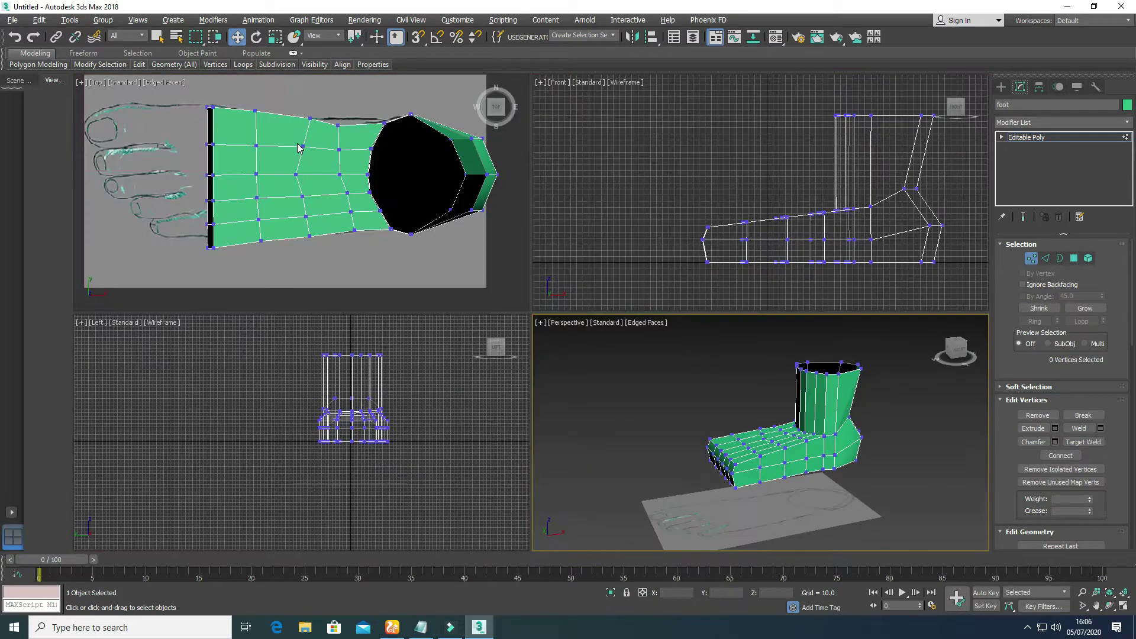
Extrude the ten front-end polygons by about 10.5 units and scale the new end slightly narrower across the foot.
{"action": "left_click", "coordinate": [298, 148]}
{"action": "key", "text": "alt+w"}
{"action": "left_click", "coordinate": [1074, 258]}
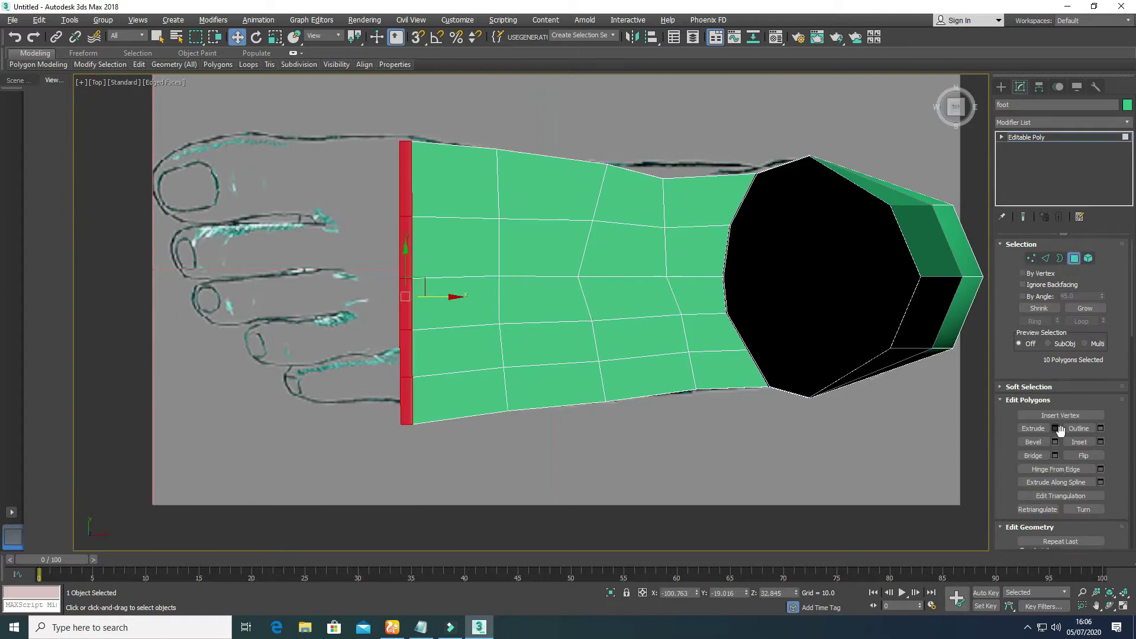
{"action": "left_click", "coordinate": [1055, 428]}
{"action": "left_click_drag", "start_coordinate": [539, 338], "coordinate": [537, 354]}
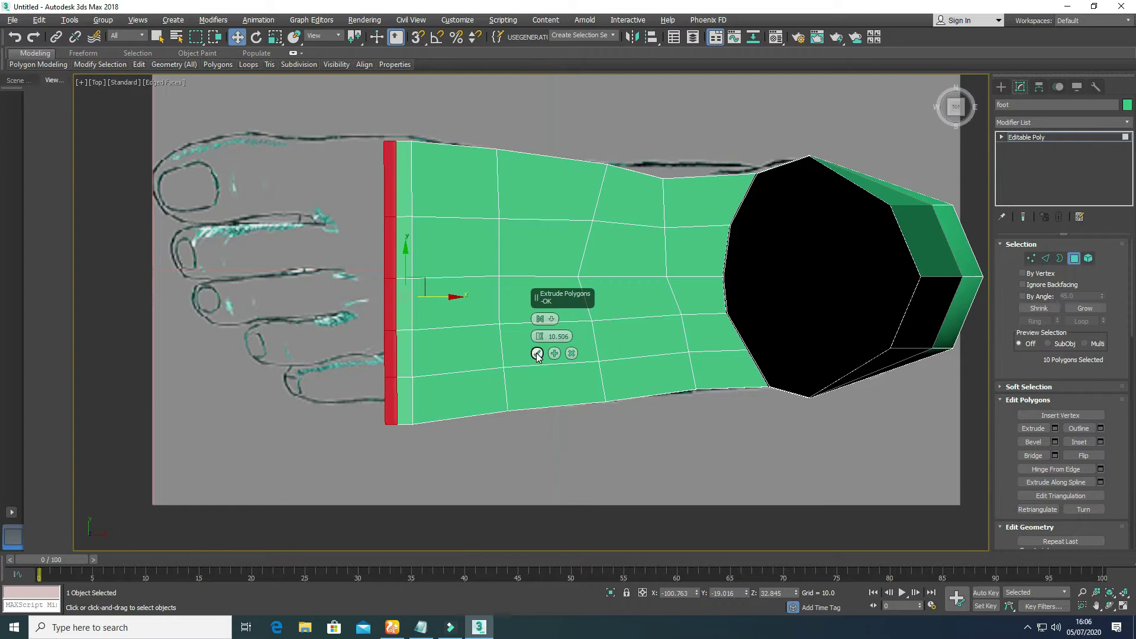
{"action": "left_click", "coordinate": [537, 354]}
{"action": "key", "text": "r"}
{"action": "left_click_drag", "start_coordinate": [390, 236], "coordinate": [397, 248]}
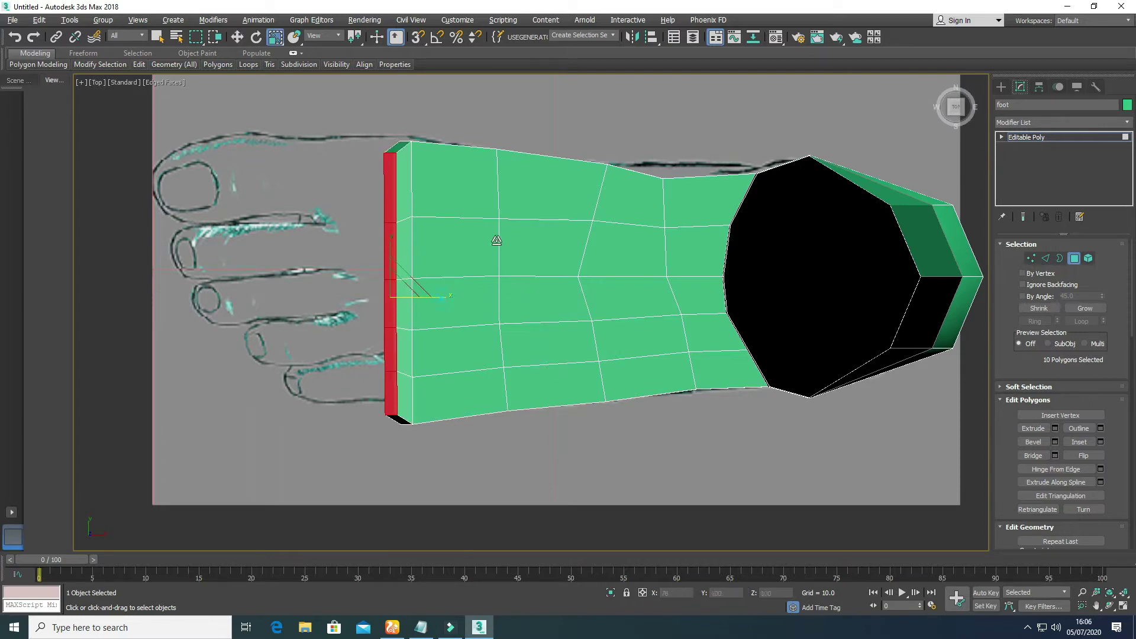
Move the front-end vertices on the big-toe side to fit the sketched base of the big toe.
{"action": "left_click", "coordinate": [1030, 257]}
{"action": "key", "text": "w"}
{"action": "left_click_drag", "start_coordinate": [338, 133], "coordinate": [429, 177]}
{"action": "mouse_move", "coordinate": [420, 129]}
{"action": "left_mouse_down"}
{"action": "mouse_move", "coordinate": [333, 124]}
{"action": "mouse_move", "coordinate": [426, 125]}
{"action": "mouse_move", "coordinate": [413, 121]}
{"action": "left_mouse_up"}
{"action": "left_click_drag", "start_coordinate": [333, 143], "coordinate": [372, 124]}
{"action": "left_click_drag", "start_coordinate": [348, 189], "coordinate": [430, 212]}
Move the remaining front-end vertices toward the heel so the front edge follows the sketched bases of the smaller toes.
{"action": "left_click", "coordinate": [354, 212]}
{"action": "left_click", "coordinate": [328, 289]}
{"action": "left_click_drag", "start_coordinate": [341, 254], "coordinate": [377, 252]}
{"action": "left_click_drag", "start_coordinate": [337, 320], "coordinate": [373, 301]}
{"action": "left_click_drag", "start_coordinate": [340, 352], "coordinate": [401, 342]}
{"action": "left_click_drag", "start_coordinate": [352, 411], "coordinate": [447, 452]}
{"action": "mouse_move", "coordinate": [420, 402]}
{"action": "left_mouse_down"}
{"action": "mouse_move", "coordinate": [431, 387]}
{"action": "mouse_move", "coordinate": [420, 384]}
{"action": "left_mouse_up"}
{"action": "left_click_drag", "start_coordinate": [317, 106], "coordinate": [367, 145]}
{"action": "left_click_drag", "start_coordinate": [375, 123], "coordinate": [375, 120]}
{"action": "left_click", "coordinate": [424, 225]}
Extrude the two front polygons at the base of the big toe forward by about 30 units.
{"action": "key", "text": "alt+w"}
{"action": "left_click", "coordinate": [658, 413]}
{"action": "key", "text": "alt+w"}
{"action": "mouse_move", "coordinate": [367, 378]}
{"action": "middle_mouse_down", "text": "alt"}
{"action": "mouse_move", "coordinate": [424, 351]}
{"action": "mouse_move", "coordinate": [414, 341]}
{"action": "mouse_move", "coordinate": [384, 389]}
{"action": "middle_mouse_up", "text": "alt"}
{"action": "key", "text": "4"}
{"action": "left_click", "coordinate": [417, 388]}
{"action": "left_click", "coordinate": [415, 404], "text": "ctrl"}
{"action": "key", "text": "alt+w"}
{"action": "right_click", "coordinate": [286, 234]}
{"action": "key", "text": "alt+w"}
{"action": "middle_click_drag", "start_coordinate": [370, 291], "coordinate": [505, 356]}
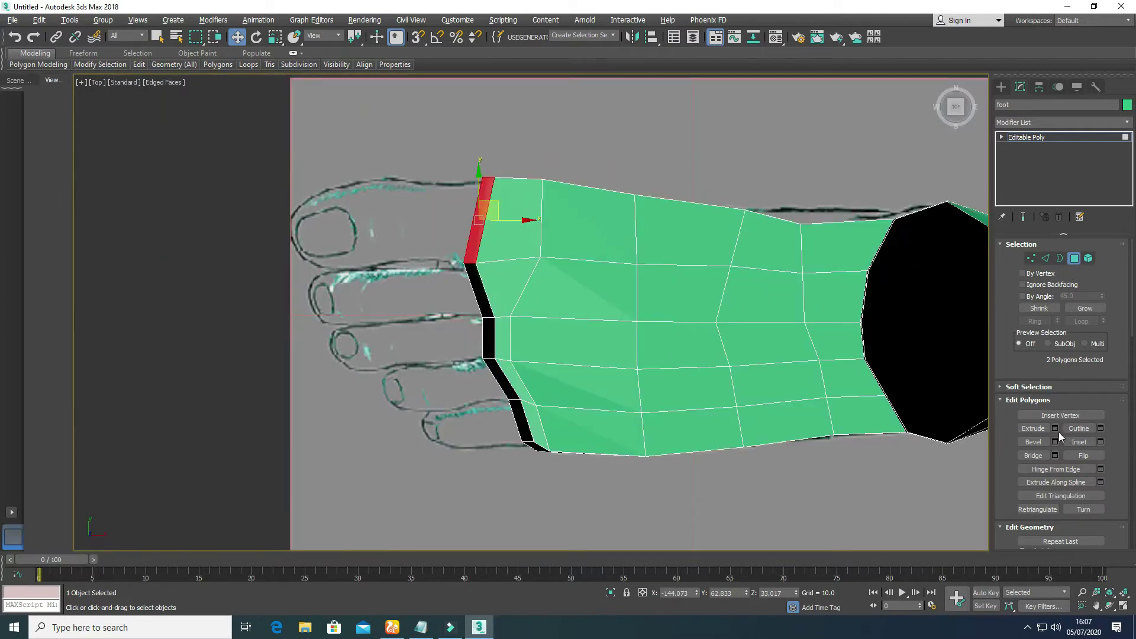
{"action": "left_click", "coordinate": [1055, 428]}
{"action": "left_click_drag", "start_coordinate": [541, 339], "coordinate": [527, 297]}
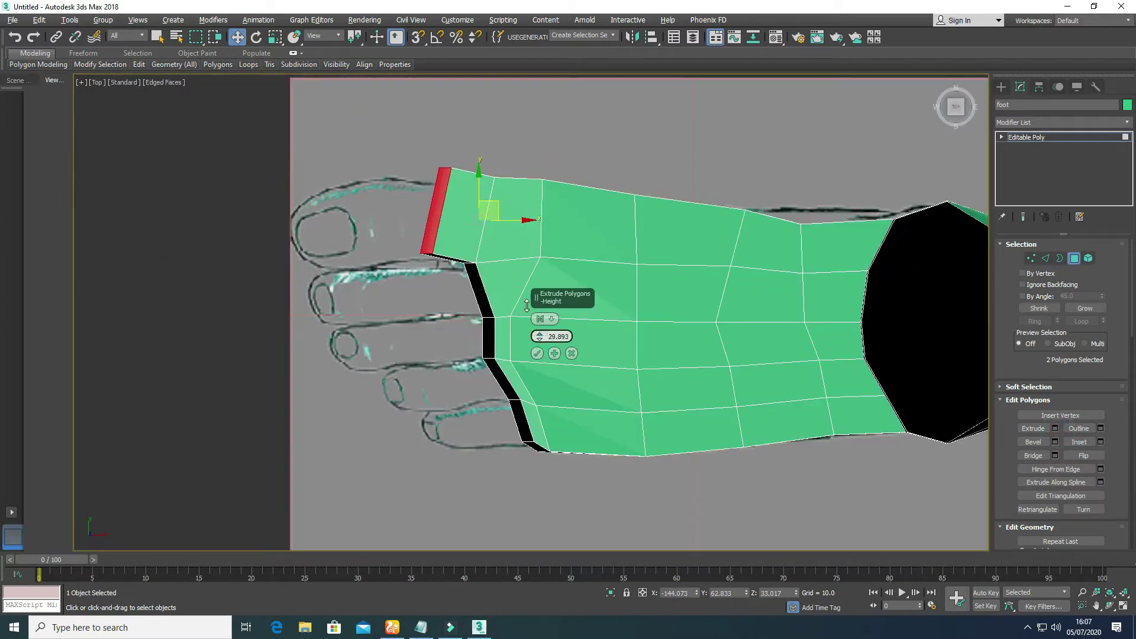
{"action": "left_click", "coordinate": [537, 354]}
Scale the big toe's extruded end flat and slightly wider to fit the sketched toe width.
{"action": "key", "text": "r"}
{"action": "left_click_drag", "start_coordinate": [443, 202], "coordinate": [216, 179]}
{"action": "key", "text": "w"}
{"action": "key", "text": "r"}
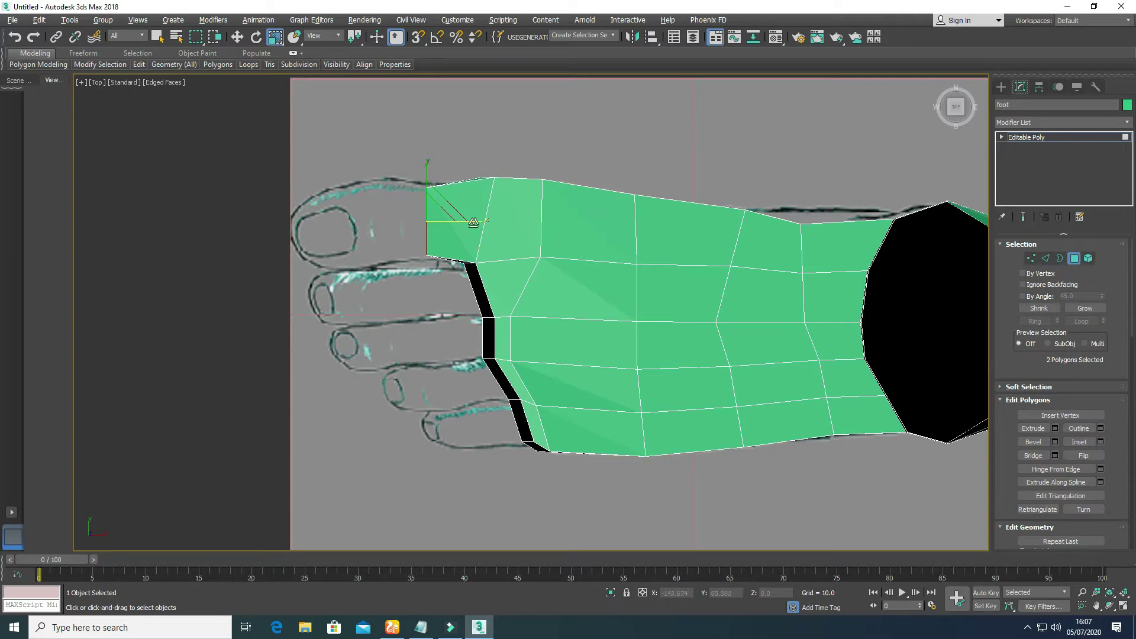
{"action": "left_click_drag", "start_coordinate": [437, 205], "coordinate": [437, 199]}
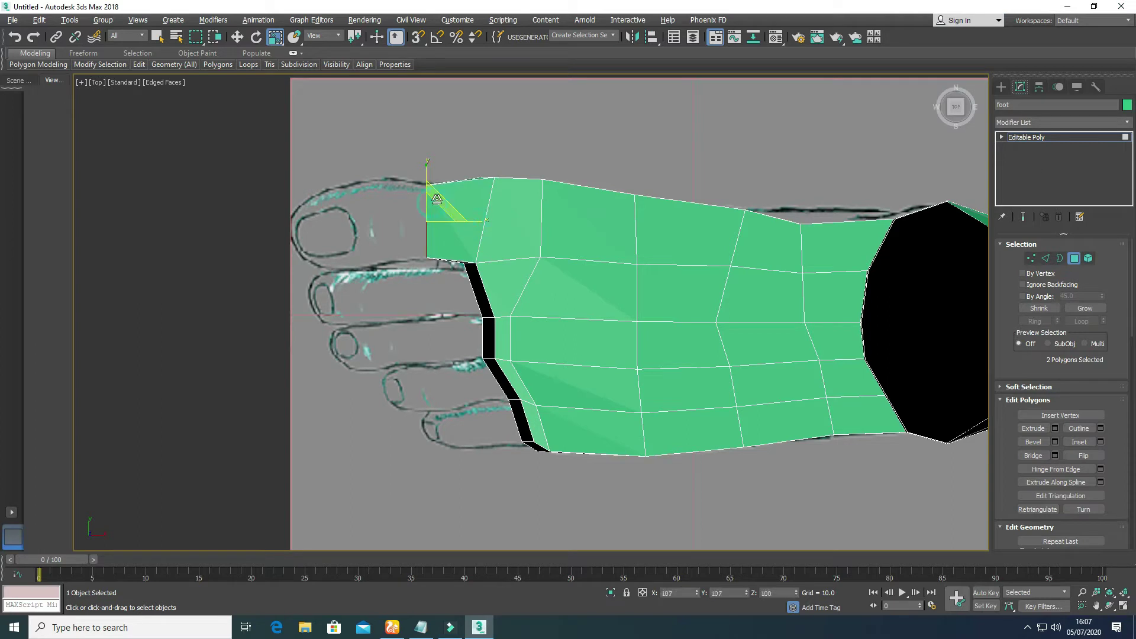
Extrude the big toe's end polygons two more segments along the sketch and align the end with the toe outline.
{"action": "left_click", "coordinate": [1057, 428]}
{"action": "left_click", "coordinate": [538, 353]}
{"action": "left_click_drag", "start_coordinate": [380, 171], "coordinate": [335, 173]}
{"action": "left_click", "coordinate": [1055, 428]}
{"action": "left_click", "coordinate": [540, 348]}
{"action": "scroll", "coordinate": [334, 176], "scroll_direction": "up", "scroll_amount": 4}
{"action": "key", "text": "w"}
{"action": "left_click_drag", "start_coordinate": [519, 257], "coordinate": [521, 253]}
Move the vertices along both sides of the big toe to follow its sketched outline.
{"action": "left_click", "coordinate": [1031, 258]}
{"action": "left_click_drag", "start_coordinate": [656, 230], "coordinate": [643, 178]}
{"action": "left_click_drag", "start_coordinate": [652, 331], "coordinate": [726, 318]}
{"action": "left_click_drag", "start_coordinate": [707, 224], "coordinate": [760, 192]}
{"action": "left_click", "coordinate": [742, 181]}
{"action": "left_click_drag", "start_coordinate": [740, 184], "coordinate": [711, 184]}
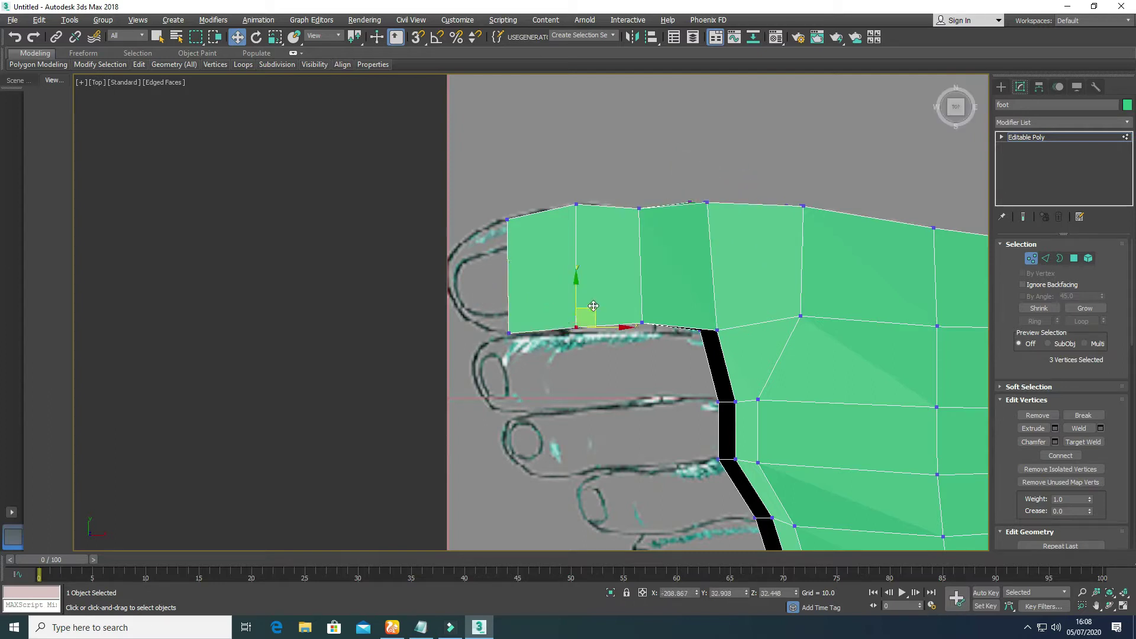
Extrude the big toe's end polygons to the sketched tip and scale the tip narrower.
{"action": "key", "text": "4"}
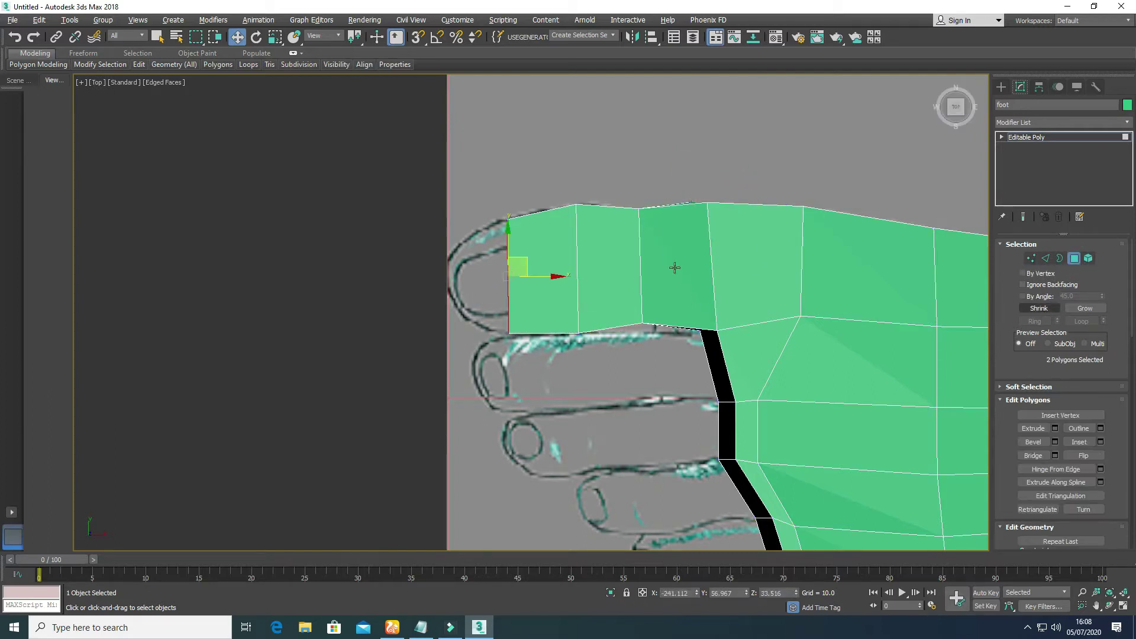
{"action": "left_click", "coordinate": [1055, 428]}
{"action": "mouse_move", "coordinate": [541, 339]}
{"action": "left_mouse_down"}
{"action": "mouse_move", "coordinate": [546, 373]}
{"action": "mouse_move", "coordinate": [547, 344]}
{"action": "left_mouse_up"}
{"action": "left_click", "coordinate": [537, 353]}
{"action": "key", "text": "r"}
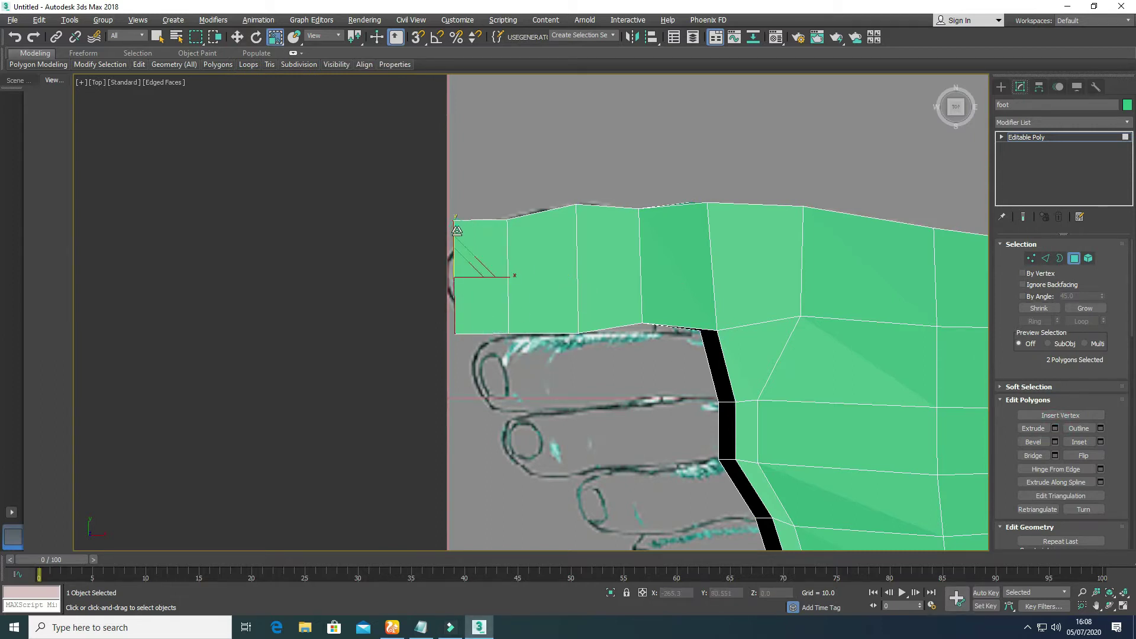
{"action": "left_click_drag", "start_coordinate": [455, 233], "coordinate": [461, 250]}
Move the side vertices just behind the big toe's tip onto the sketched outline.
{"action": "left_click", "coordinate": [1031, 258]}
{"action": "key", "text": "w"}
{"action": "left_click_drag", "start_coordinate": [490, 183], "coordinate": [529, 214]}
{"action": "left_click_drag", "start_coordinate": [489, 295], "coordinate": [534, 351]}
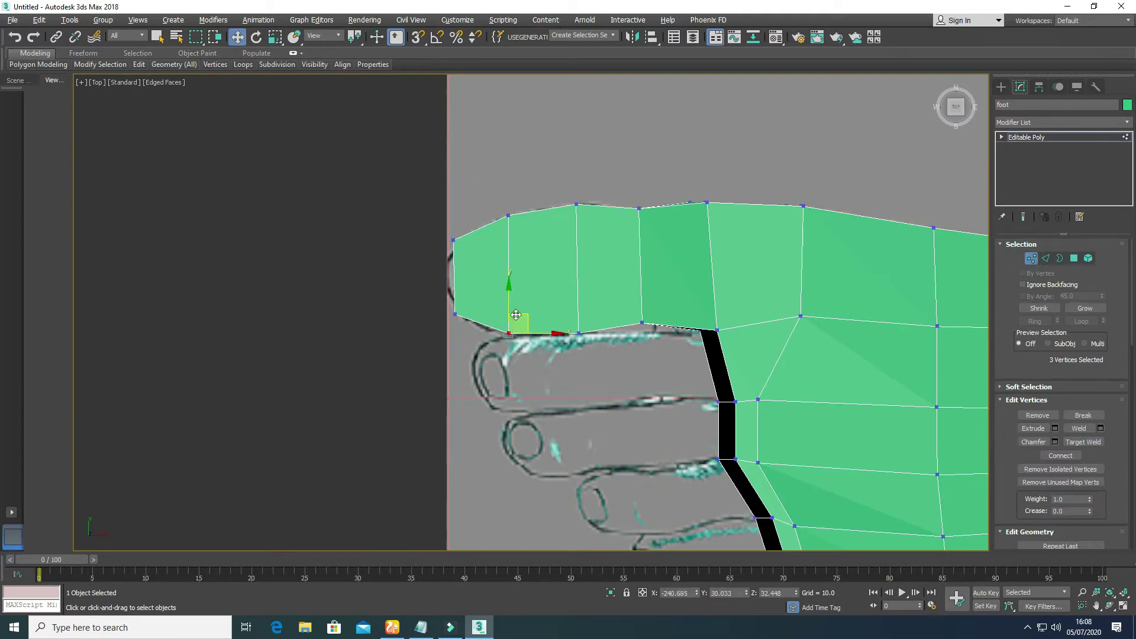
{"action": "left_click", "coordinate": [465, 268]}
{"action": "scroll", "coordinate": [590, 281], "scroll_direction": "down", "scroll_amount": 6}
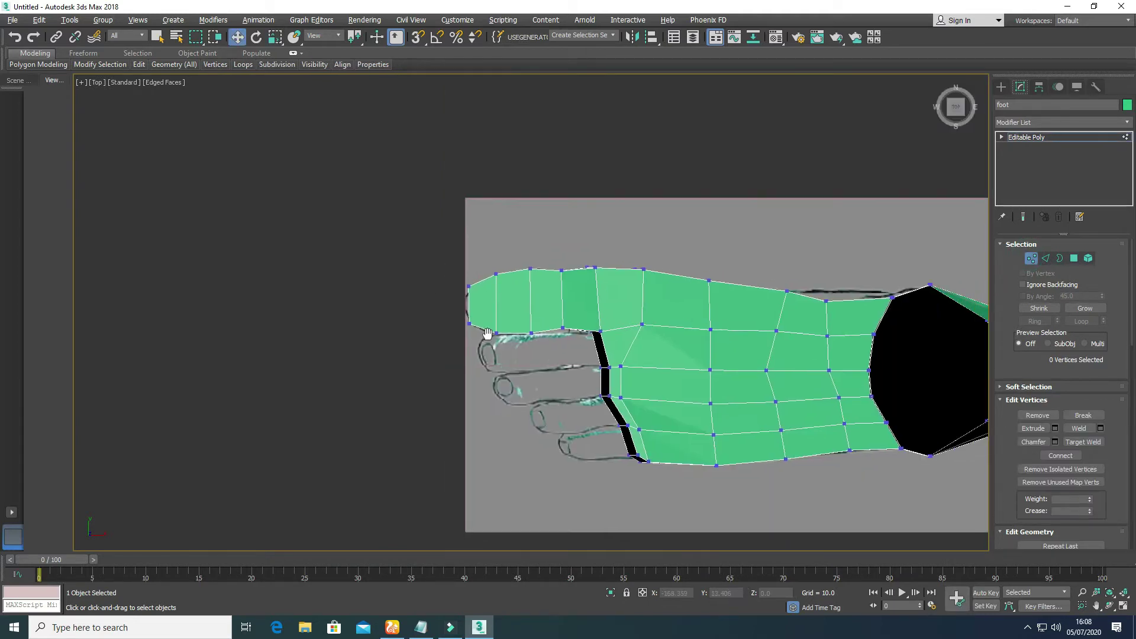
Raise the row of top polygons just behind the smaller toes.
{"action": "key", "text": "alt+w"}
{"action": "key", "text": "alt+w"}
{"action": "middle_click_drag", "start_coordinate": [645, 444], "coordinate": [506, 435], "text": "alt"}
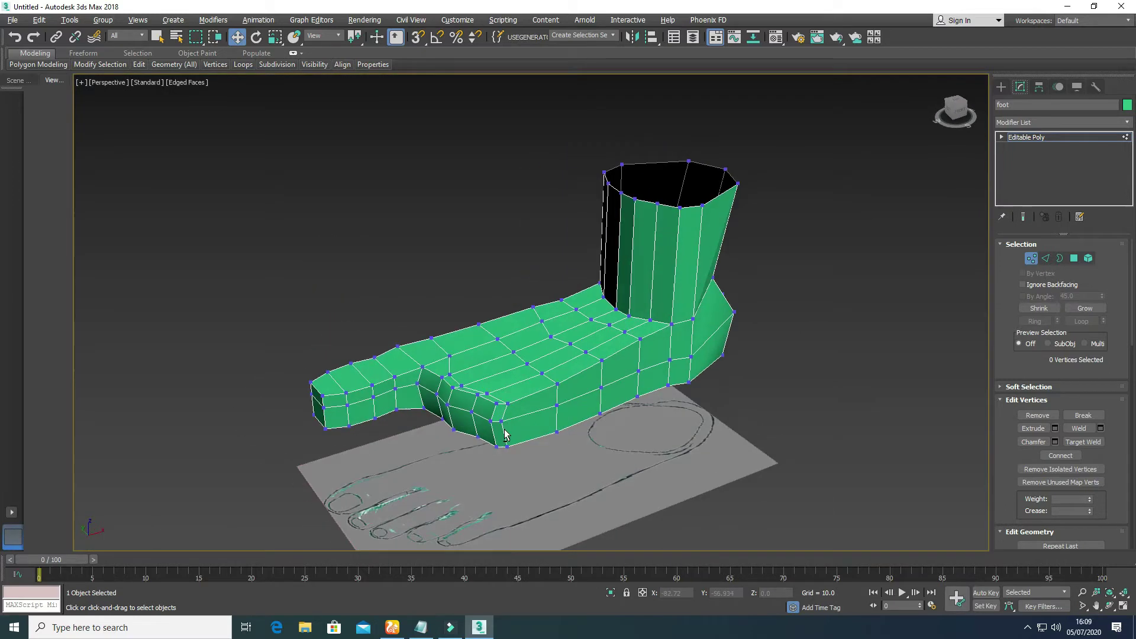
{"action": "left_click", "coordinate": [1074, 261]}
{"action": "left_click", "coordinate": [500, 364]}
{"action": "left_click", "coordinate": [487, 354], "text": "ctrl"}
{"action": "left_click", "coordinate": [503, 379], "text": "ctrl"}
{"action": "left_click", "coordinate": [514, 390], "text": "ctrl"}
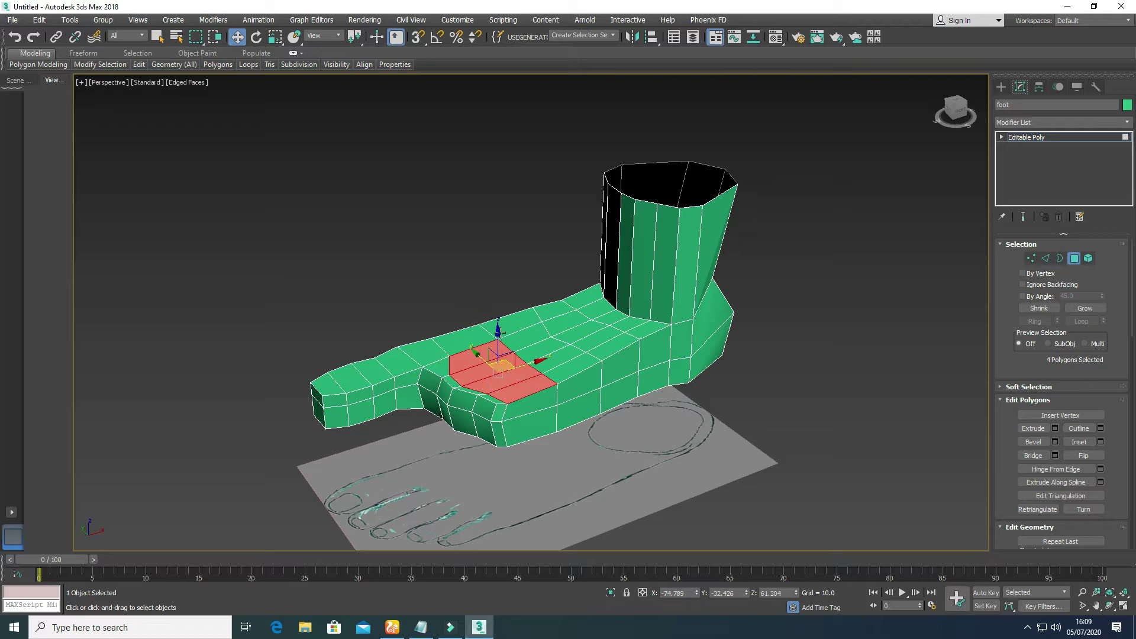
{"action": "left_click_drag", "start_coordinate": [498, 335], "coordinate": [587, 285]}
{"action": "left_click", "coordinate": [465, 335], "text": "ctrl"}
Raise the next rows of top polygons across the instep, up to the row in front of the ankle.
{"action": "left_click", "coordinate": [564, 365]}
{"action": "left_click", "coordinate": [555, 355], "text": "ctrl"}
{"action": "left_click", "coordinate": [544, 345], "text": "ctrl"}
{"action": "left_click", "coordinate": [536, 334], "text": "ctrl"}
{"action": "left_click", "coordinate": [611, 346]}
{"action": "left_click", "coordinate": [597, 337], "text": "ctrl"}
{"action": "left_click", "coordinate": [581, 329], "text": "ctrl"}
{"action": "left_click", "coordinate": [565, 321], "text": "ctrl"}
{"action": "left_click", "coordinate": [554, 309], "text": "ctrl"}
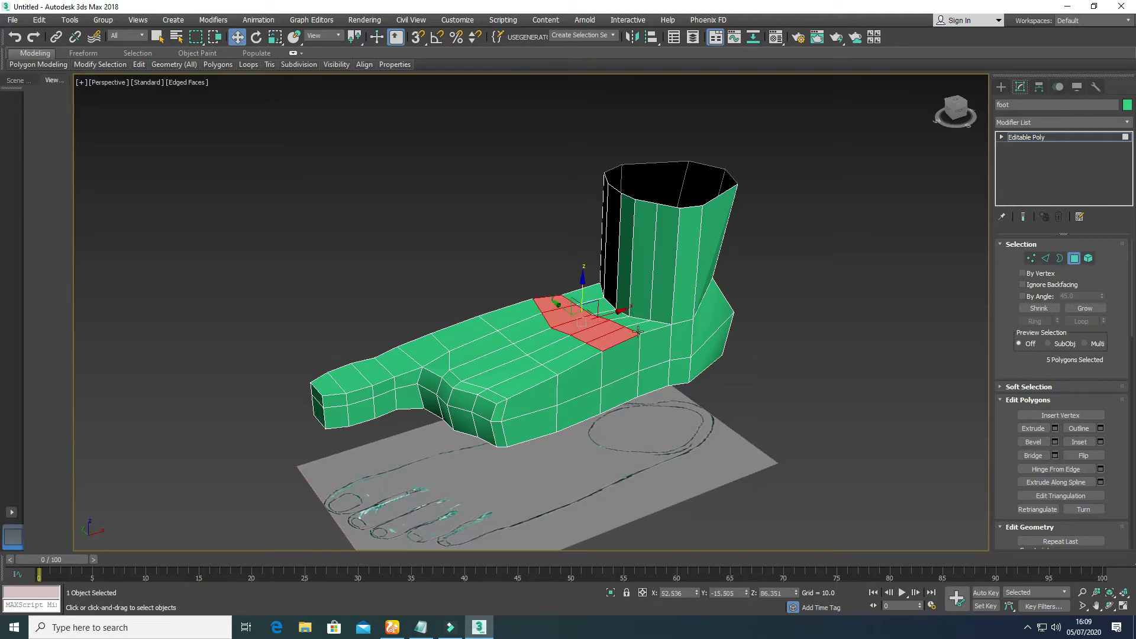
Relax the twelve vertices around the front base of the ankle to smooth its transition into the instep.
{"action": "key", "text": "alt+w"}
{"action": "left_click", "coordinate": [835, 172]}
{"action": "key", "text": "alt+w"}
{"action": "left_click", "coordinate": [1032, 259]}
{"action": "left_click_drag", "start_coordinate": [621, 326], "coordinate": [734, 387]}
{"action": "key", "text": "alt+w"}
{"action": "right_click", "coordinate": [706, 380]}
{"action": "key", "text": "alt+w"}
{"action": "scroll", "coordinate": [663, 296], "scroll_direction": "up", "scroll_amount": 5}
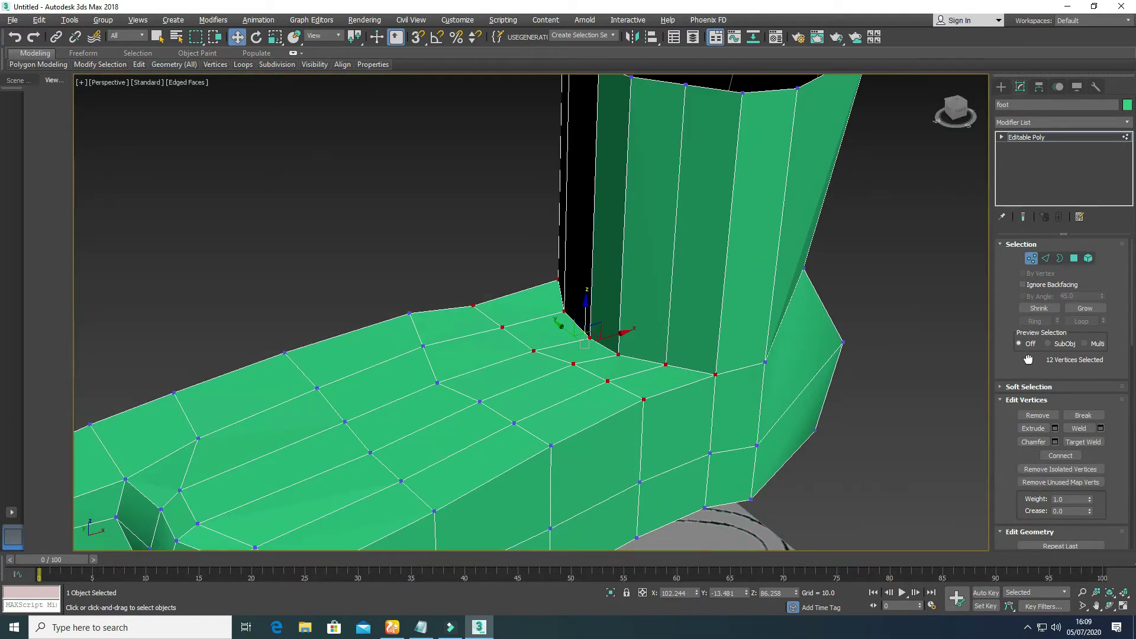
{"action": "scroll", "coordinate": [1028, 360], "scroll_direction": "down", "scroll_amount": 5}
{"action": "left_click", "coordinate": [1057, 462]}
{"action": "scroll", "coordinate": [543, 363], "scroll_direction": "down", "scroll_amount": 5}
{"action": "middle_click_drag", "start_coordinate": [543, 362], "coordinate": [611, 352]}
Raise the ankle-side base vertices by about 14 units and nudge up the vertices where the instep bends toward the ankle.
{"action": "key", "text": "alt+w"}
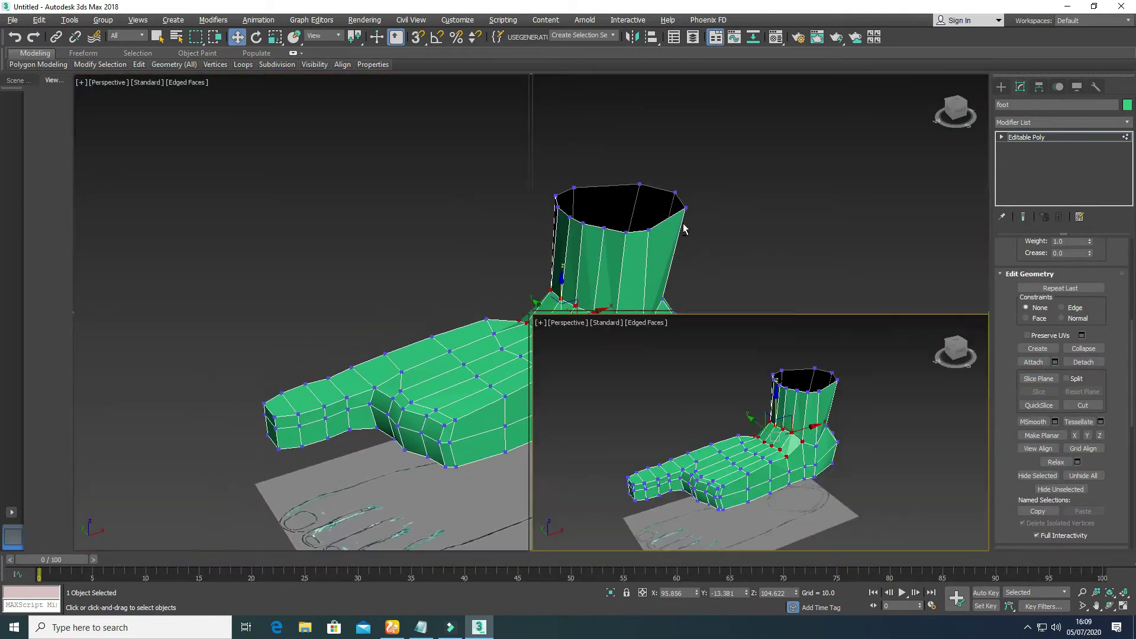
{"action": "right_click", "coordinate": [763, 221]}
{"action": "key", "text": "alt+w"}
{"action": "left_click", "coordinate": [721, 321]}
{"action": "left_click_drag", "start_coordinate": [720, 314], "coordinate": [774, 358]}
{"action": "left_click_drag", "start_coordinate": [755, 306], "coordinate": [757, 288]}
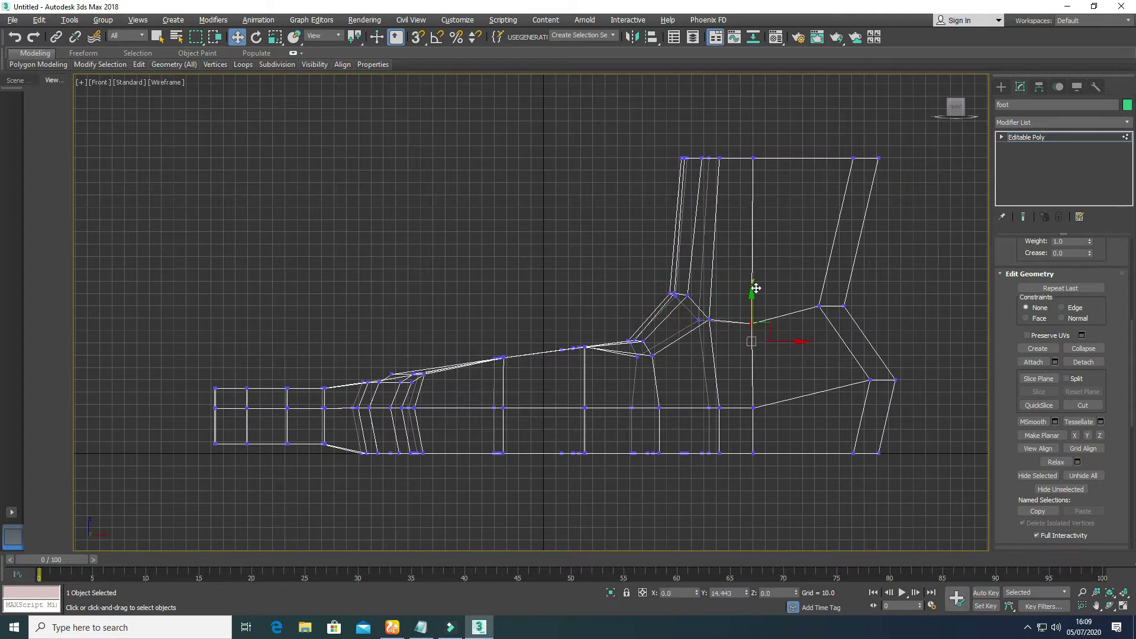
{"action": "left_click", "coordinate": [637, 356]}
{"action": "left_click_drag", "start_coordinate": [641, 323], "coordinate": [644, 320]}
Relax the vertex rows across the upper instep in front of the ankle, then clear the selection.
{"action": "left_click", "coordinate": [624, 374]}
{"action": "left_click_drag", "start_coordinate": [632, 363], "coordinate": [598, 318]}
{"action": "key", "text": "alt+w"}
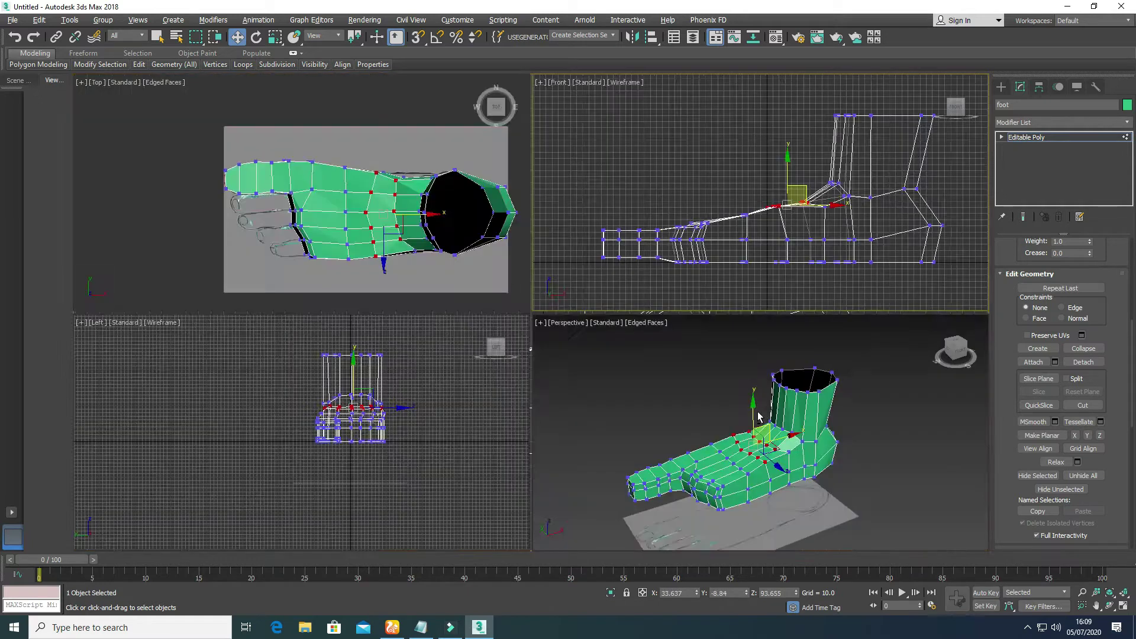
{"action": "right_click", "coordinate": [885, 393]}
{"action": "key", "text": "alt+w"}
{"action": "left_click", "coordinate": [1052, 465]}
{"action": "middle_click_drag", "start_coordinate": [356, 343], "coordinate": [506, 362], "text": "alt"}
{"action": "key", "text": "alt+w"}
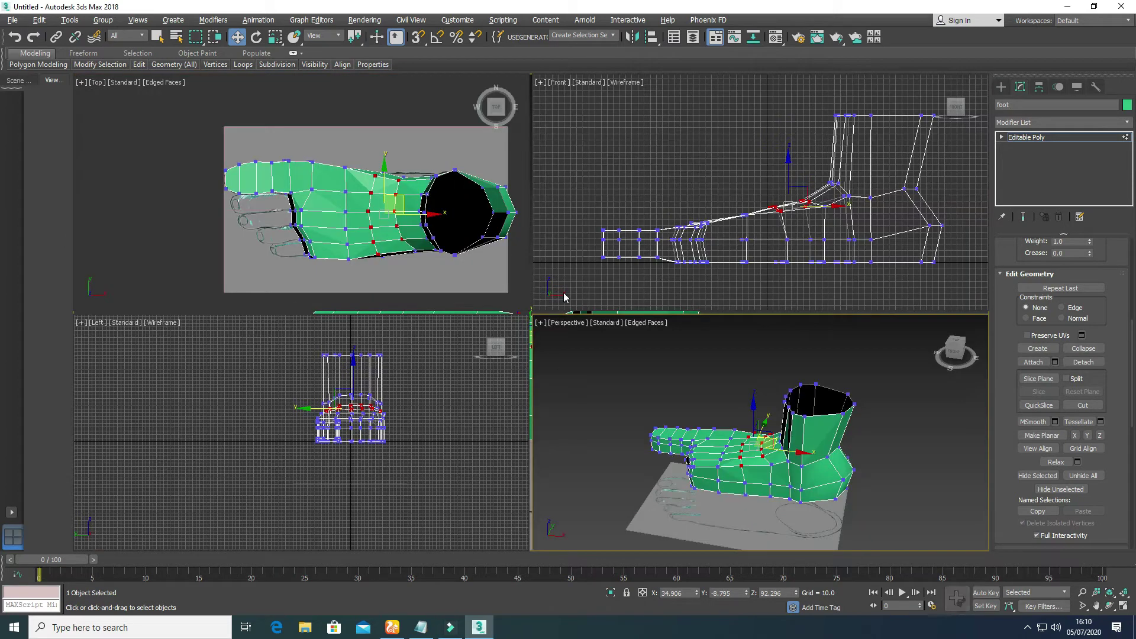
{"action": "right_click", "coordinate": [440, 266]}
{"action": "key", "text": "alt+w"}
{"action": "left_click", "coordinate": [434, 282]}
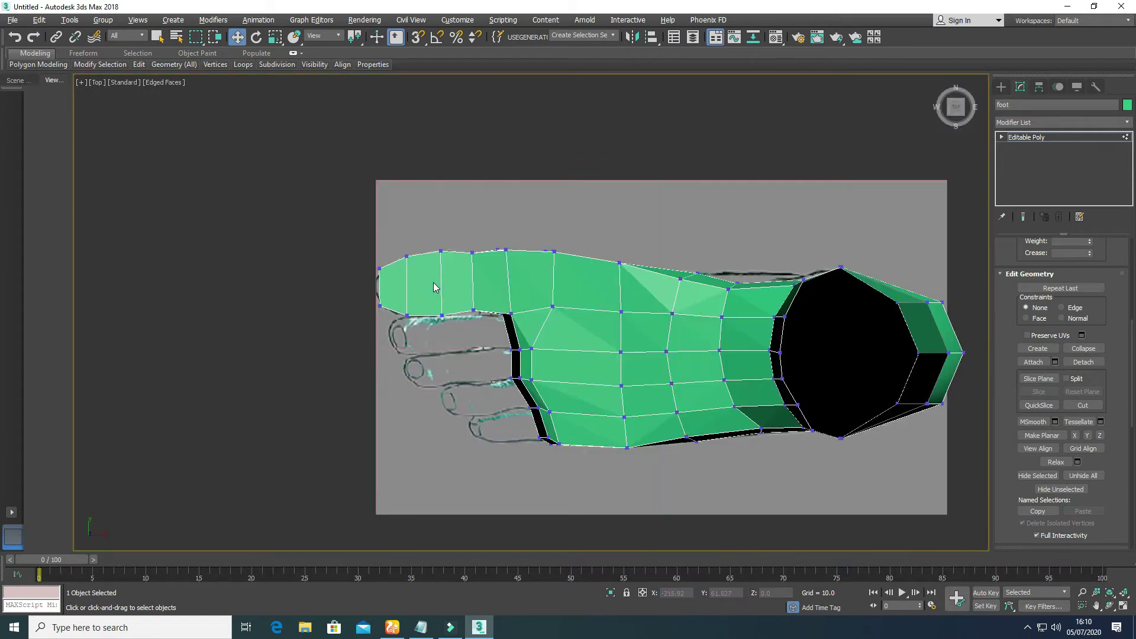
Select the mid-height horizontal edge loop around the foot and lower it by about 5.4 units.
{"action": "key", "text": "alt+w"}
{"action": "right_click", "coordinate": [710, 418]}
{"action": "key", "text": "alt+w"}
{"action": "middle_click_drag", "start_coordinate": [487, 393], "coordinate": [530, 364], "text": "alt"}
{"action": "scroll", "coordinate": [727, 356], "scroll_direction": "up", "scroll_amount": 3}
{"action": "left_click", "coordinate": [1001, 137]}
{"action": "left_click", "coordinate": [1026, 177]}
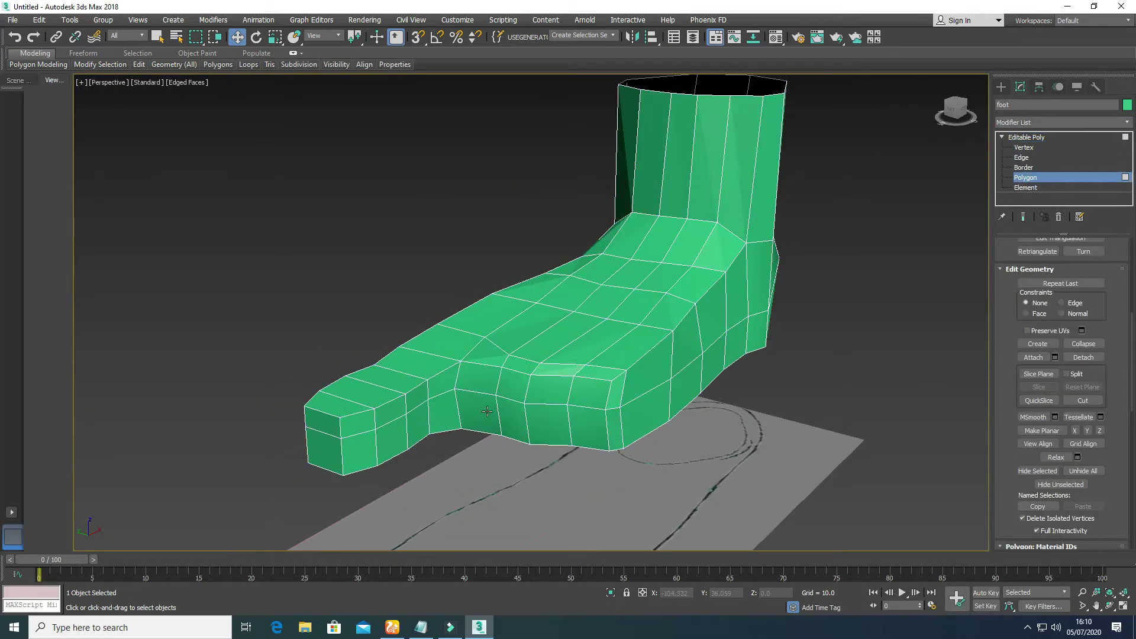
{"action": "left_click", "coordinate": [1022, 159]}
{"action": "double_click", "coordinate": [657, 389]}
{"action": "mouse_move", "coordinate": [535, 372]}
{"action": "middle_mouse_down", "text": "alt"}
{"action": "mouse_move", "coordinate": [698, 338]}
{"action": "mouse_move", "coordinate": [512, 379]}
{"action": "mouse_move", "coordinate": [537, 362]}
{"action": "middle_mouse_up", "text": "alt"}
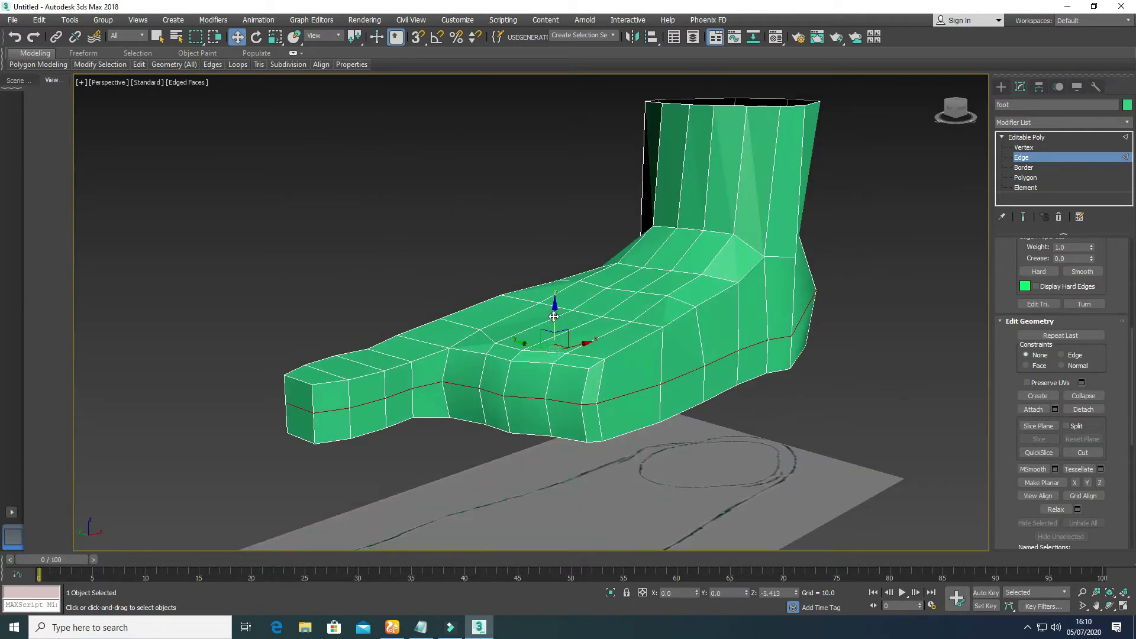
Scale the mid-height edge loop to about 112% across the foot's width and clear the selection.
{"action": "key", "text": "alt+w"}
{"action": "middle_click", "coordinate": [367, 258]}
{"action": "scroll", "coordinate": [388, 413], "scroll_direction": "up", "scroll_amount": 4}
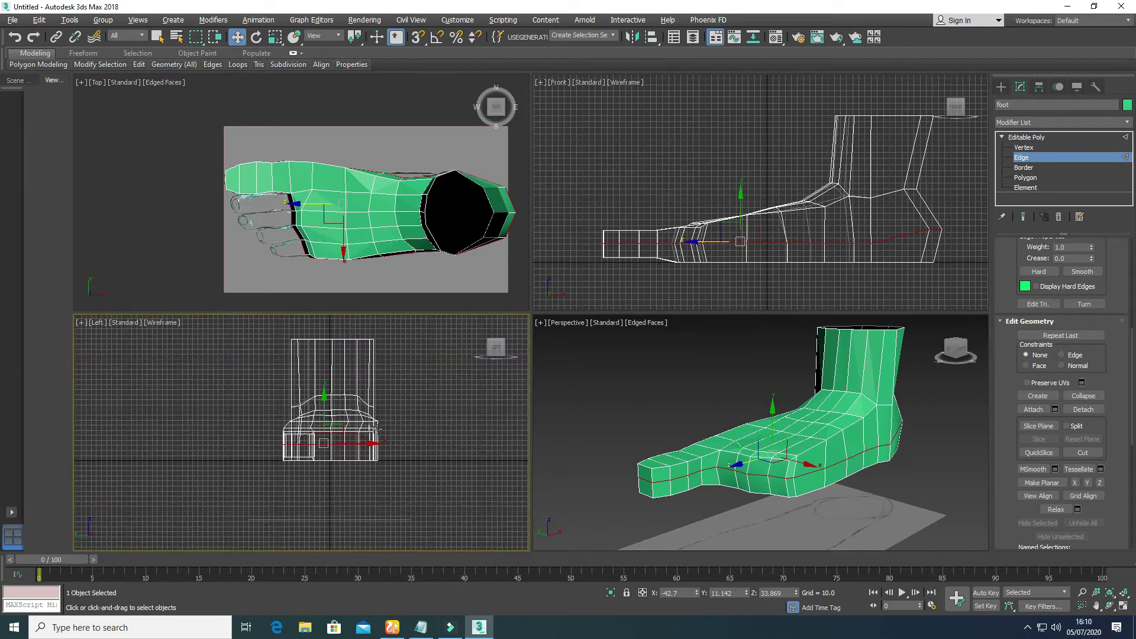
{"action": "key", "text": "r"}
{"action": "left_click_drag", "start_coordinate": [354, 451], "coordinate": [361, 453]}
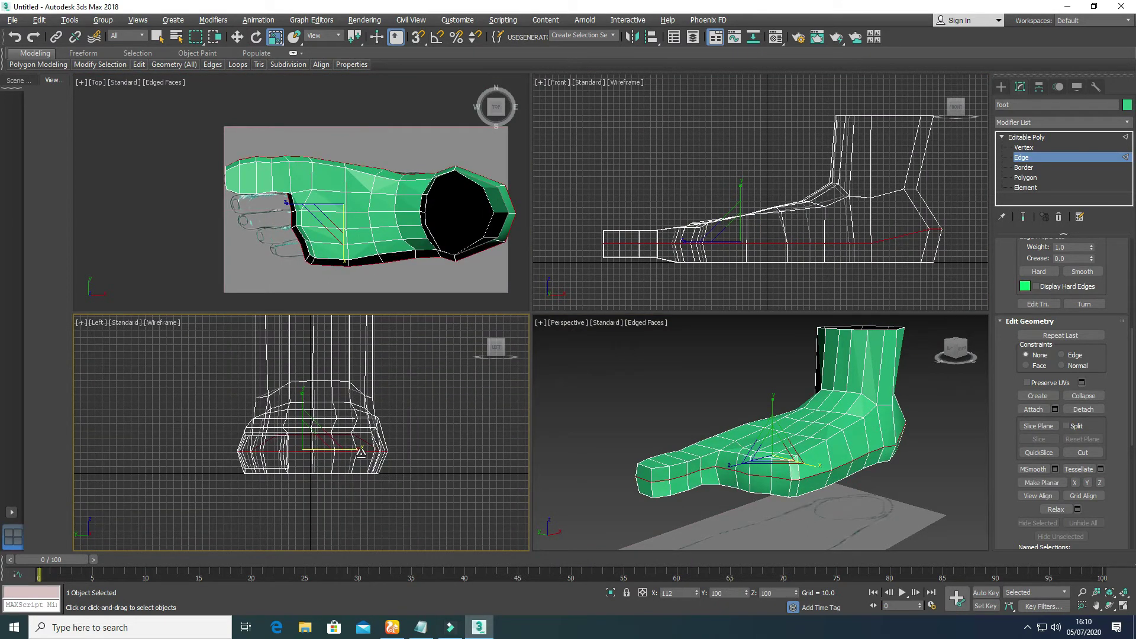
{"action": "left_click", "coordinate": [793, 404]}
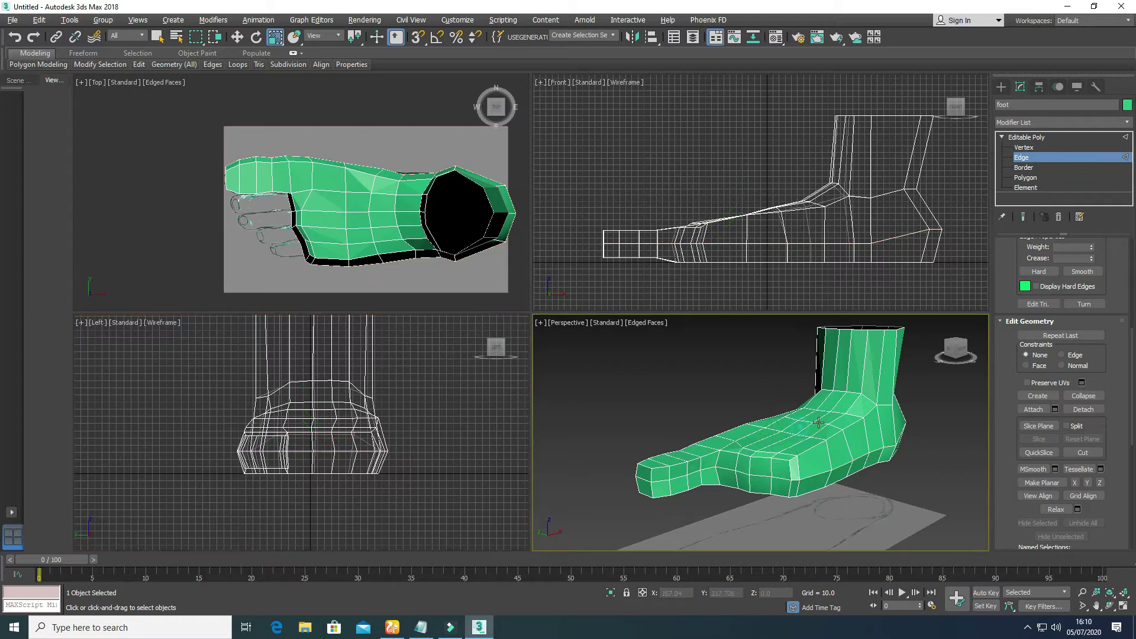
Select both rows of front polygons beside the big toe and scale them to about 63% in height.
{"action": "key", "text": "alt+w"}
{"action": "key", "text": "4"}
{"action": "left_click", "coordinate": [474, 381]}
{"action": "key", "text": "alt+w"}
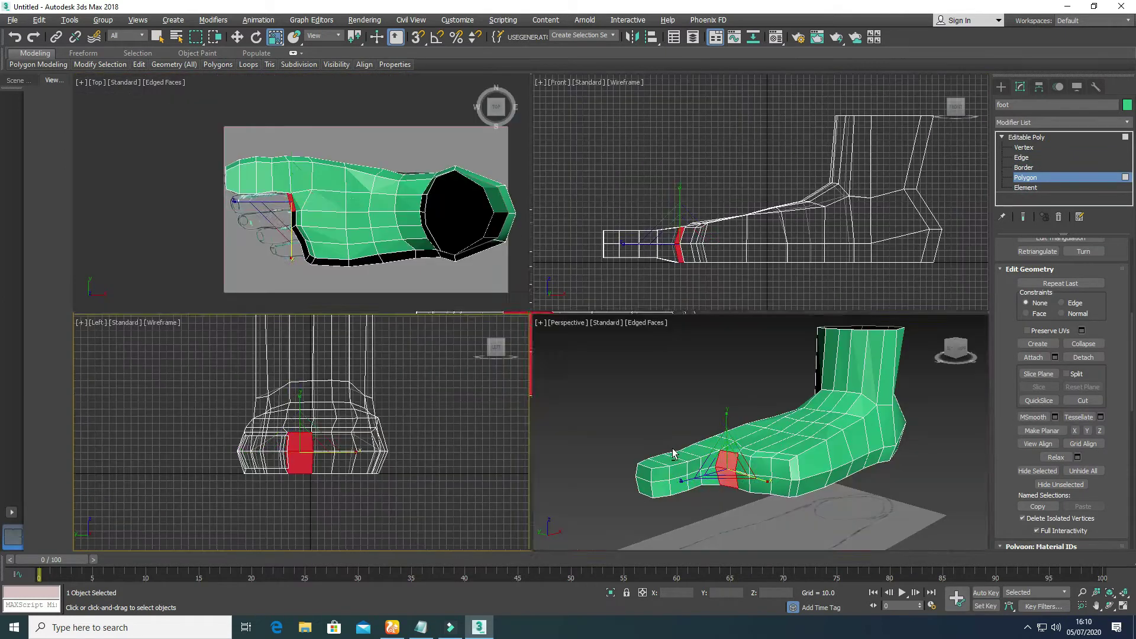
{"action": "key", "text": "alt+w"}
{"action": "left_click", "coordinate": [501, 415], "text": "ctrl"}
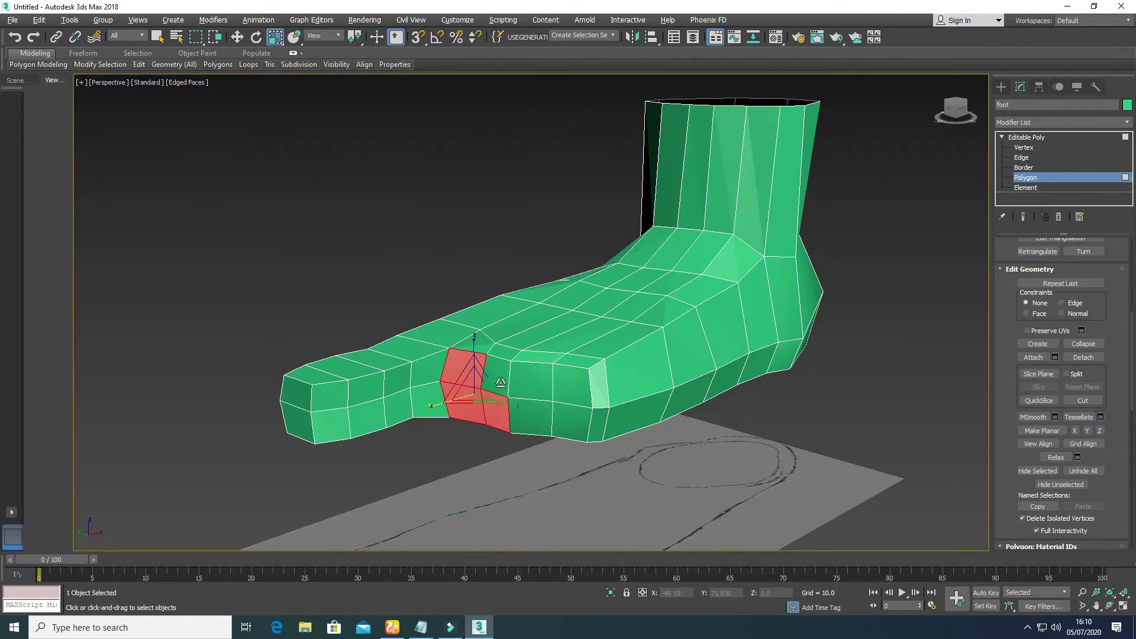
{"action": "left_click", "coordinate": [501, 381], "text": "ctrl"}
{"action": "left_click", "coordinate": [527, 385], "text": "ctrl"}
{"action": "left_click", "coordinate": [535, 422], "text": "ctrl"}
{"action": "left_click", "coordinate": [568, 421], "text": "ctrl"}
{"action": "left_click", "coordinate": [570, 392], "text": "ctrl"}
{"action": "left_click_drag", "start_coordinate": [517, 341], "coordinate": [517, 370]}
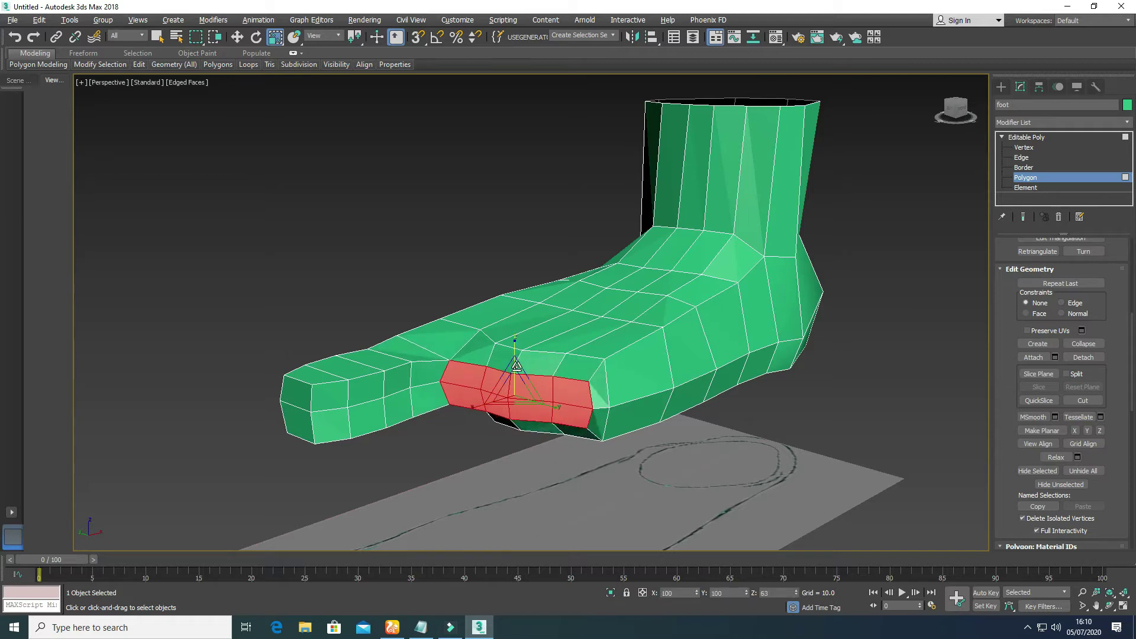
Move the scaled front polygons down to the level of the sole.
{"action": "key", "text": "alt+w"}
{"action": "right_click", "coordinate": [415, 435]}
{"action": "key", "text": "alt+w"}
{"action": "key", "text": "alt+w"}
{"action": "scroll", "coordinate": [406, 428], "scroll_direction": "up", "scroll_amount": 2}
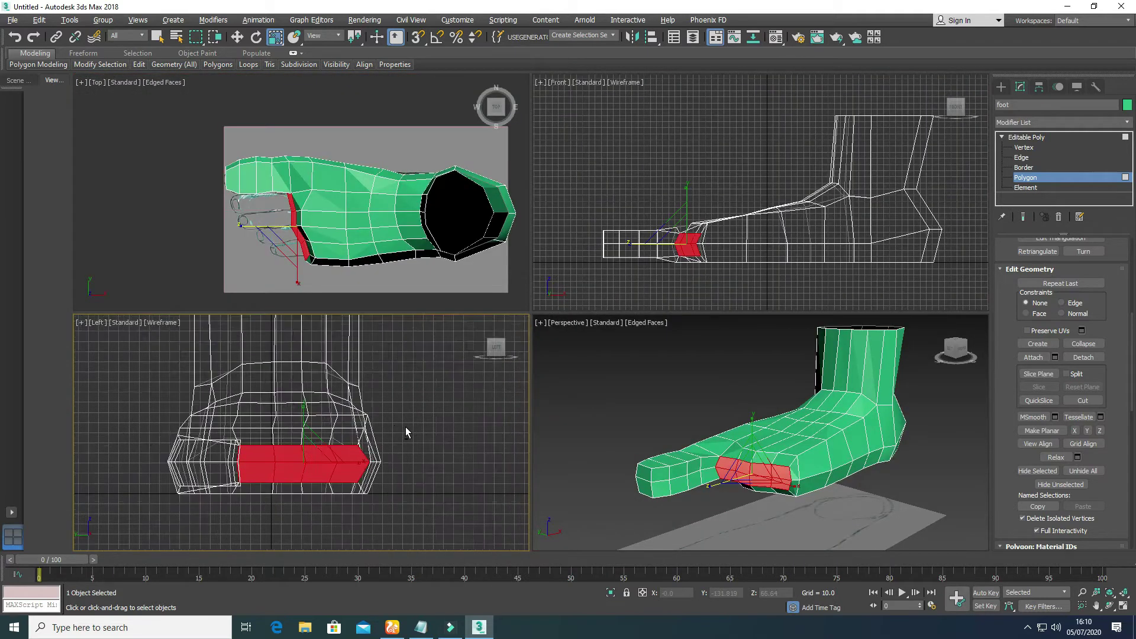
{"action": "key", "text": "alt+w"}
{"action": "key", "text": "w"}
{"action": "left_click_drag", "start_coordinate": [533, 331], "coordinate": [529, 354]}
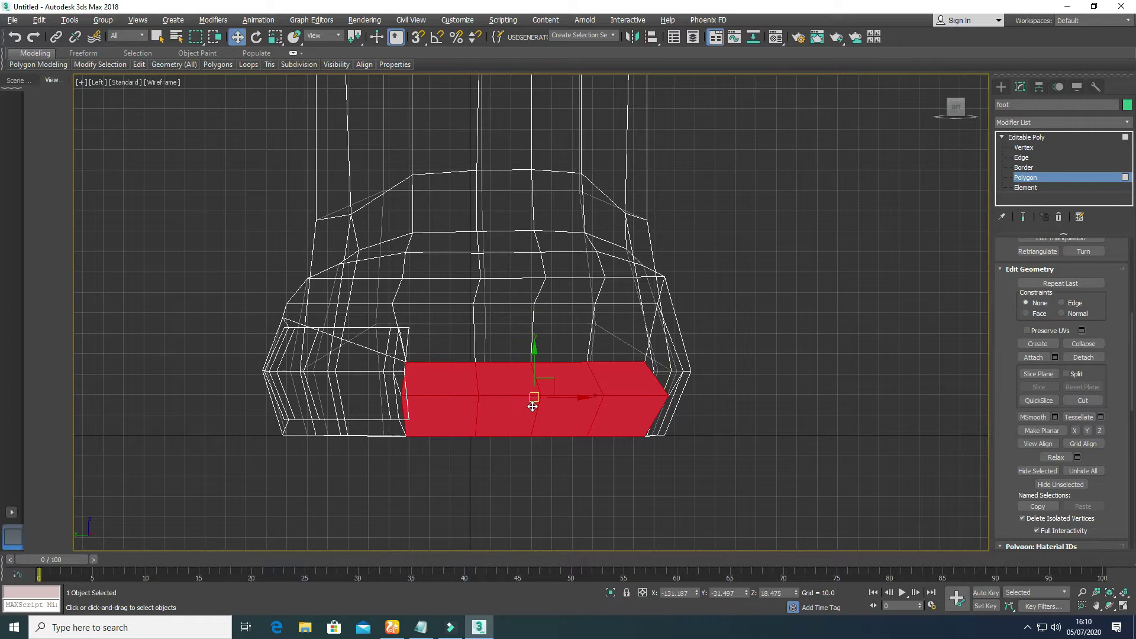
Select the two front polygons next to the big toe and flatten them along the foot's length.
{"action": "key", "text": "alt+w"}
{"action": "right_click", "coordinate": [764, 487]}
{"action": "key", "text": "alt+w"}
{"action": "mouse_move", "coordinate": [567, 449]}
{"action": "middle_mouse_down", "text": "alt"}
{"action": "mouse_move", "coordinate": [545, 467]}
{"action": "mouse_move", "coordinate": [562, 455]}
{"action": "middle_mouse_up", "text": "alt"}
{"action": "left_click", "coordinate": [474, 392]}
{"action": "left_click", "coordinate": [471, 408], "text": "ctrl"}
{"action": "key", "text": "alt+w"}
{"action": "right_click", "coordinate": [183, 230]}
{"action": "key", "text": "alt+w"}
{"action": "key", "text": "r"}
{"action": "left_click_drag", "start_coordinate": [556, 331], "coordinate": [510, 339]}
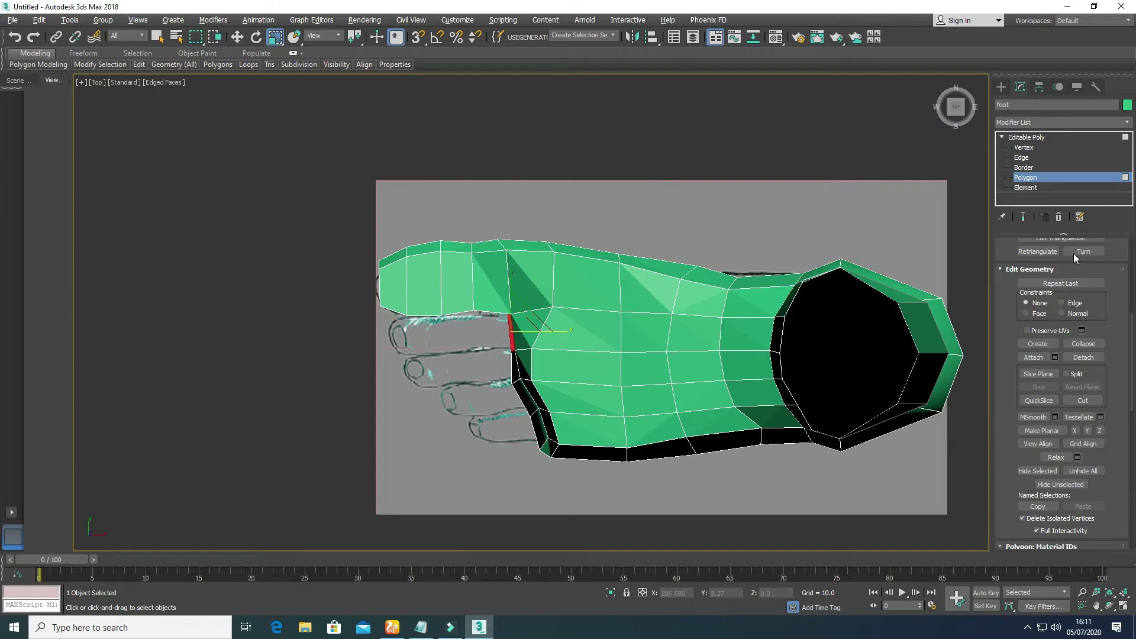
Extrude the two flattened polygons by about 25 units along the sketch to start the second toe.
{"action": "scroll", "coordinate": [1016, 436], "scroll_direction": "up", "scroll_amount": 5}
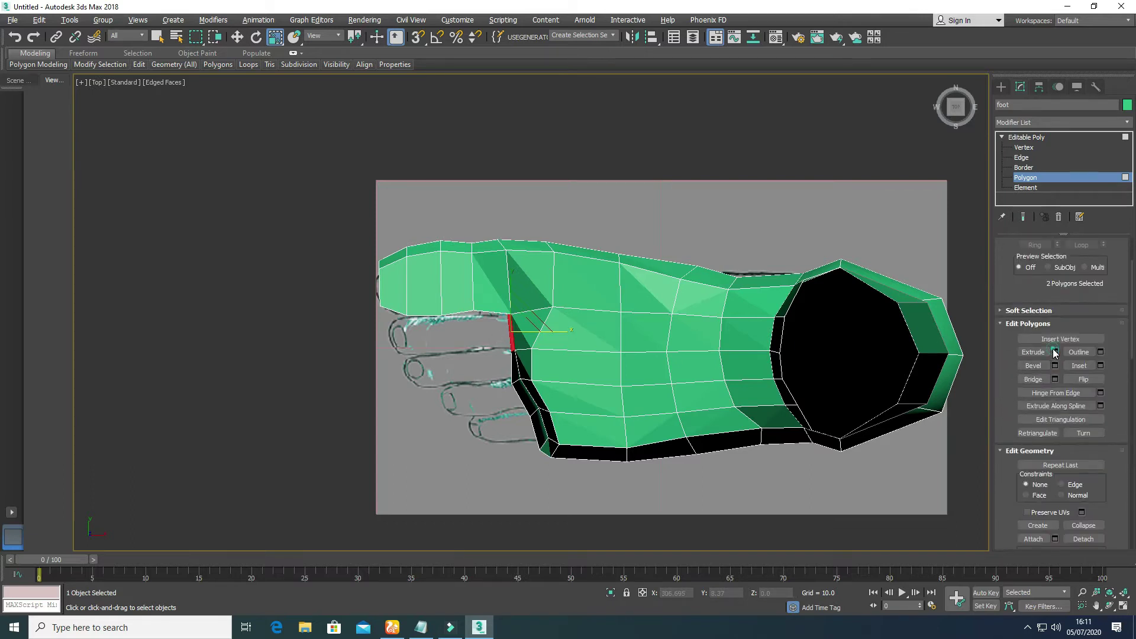
{"action": "left_click", "coordinate": [1054, 351]}
{"action": "scroll", "coordinate": [540, 322], "scroll_direction": "up", "scroll_amount": 6}
{"action": "left_click_drag", "start_coordinate": [539, 323], "coordinate": [906, 257]}
{"action": "left_click", "coordinate": [537, 354]}
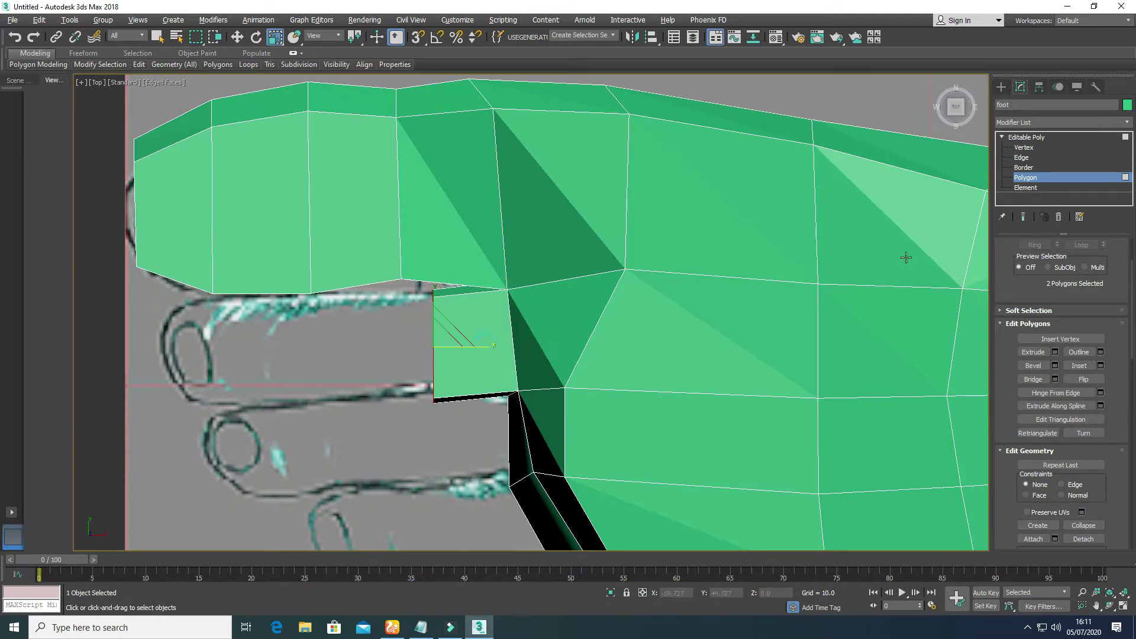
{"action": "key", "text": "w"}
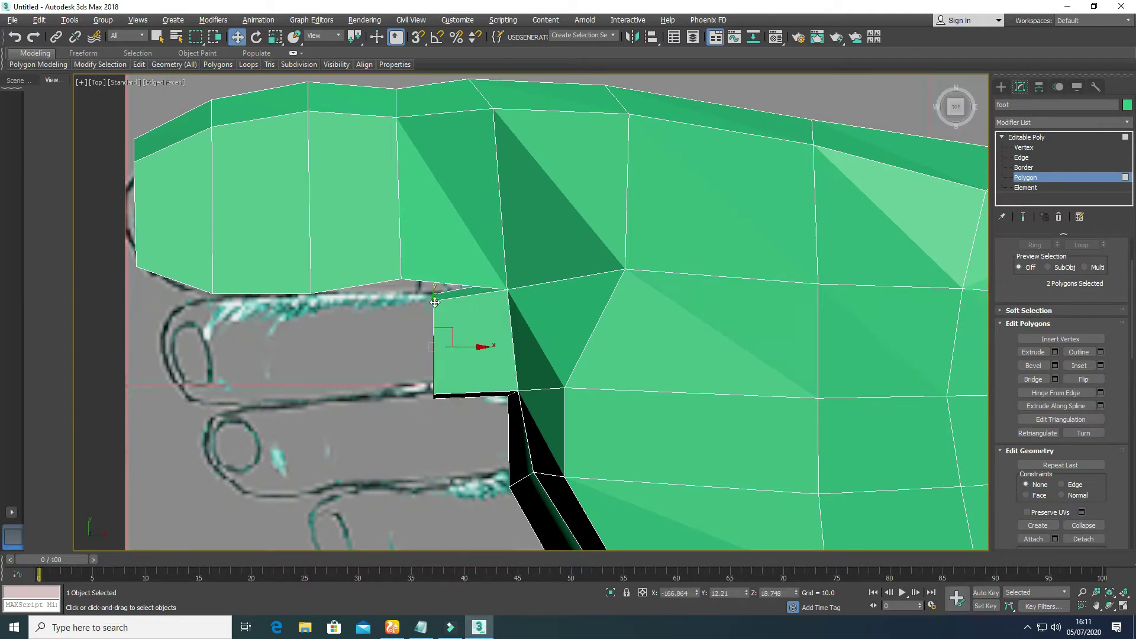
Extrude a second segment of the second toe by about 25 units and narrow its end to about 88%.
{"action": "left_click", "coordinate": [1055, 352]}
{"action": "left_click", "coordinate": [537, 350]}
{"action": "key", "text": "r"}
{"action": "left_click_drag", "start_coordinate": [359, 284], "coordinate": [356, 290]}
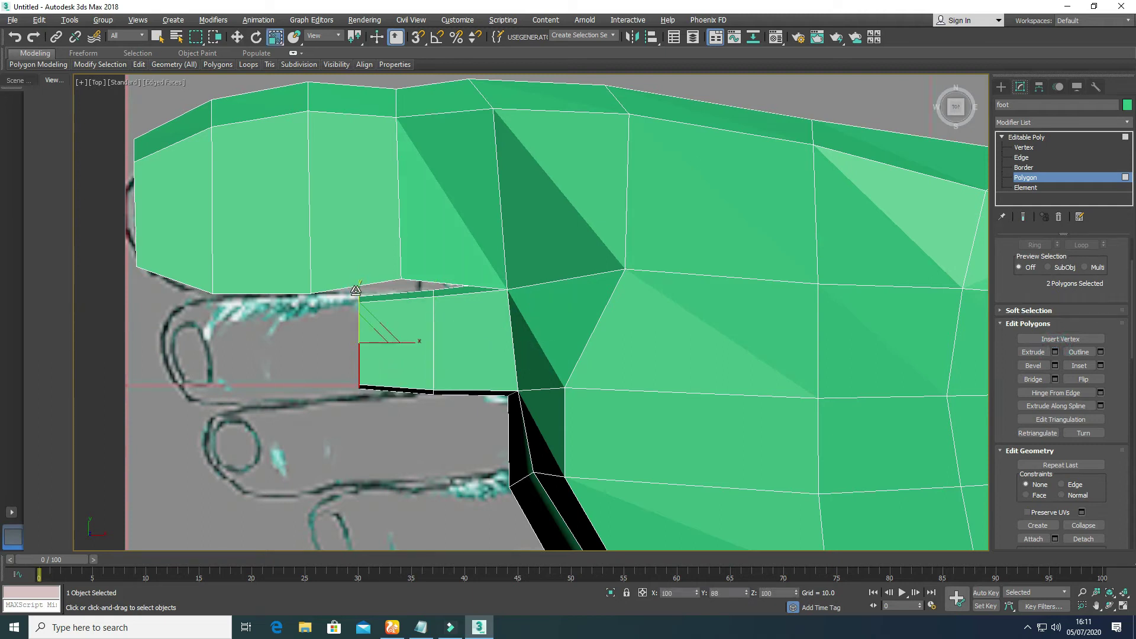
Extrude two more second-toe segments of about 25 units each, fitting the end of the first one to the sketch outline.
{"action": "middle_click_drag", "start_coordinate": [365, 367], "coordinate": [480, 370]}
{"action": "left_click", "coordinate": [1055, 352]}
{"action": "left_click", "coordinate": [539, 355]}
{"action": "left_click_drag", "start_coordinate": [399, 293], "coordinate": [401, 306]}
{"action": "key", "text": "w"}
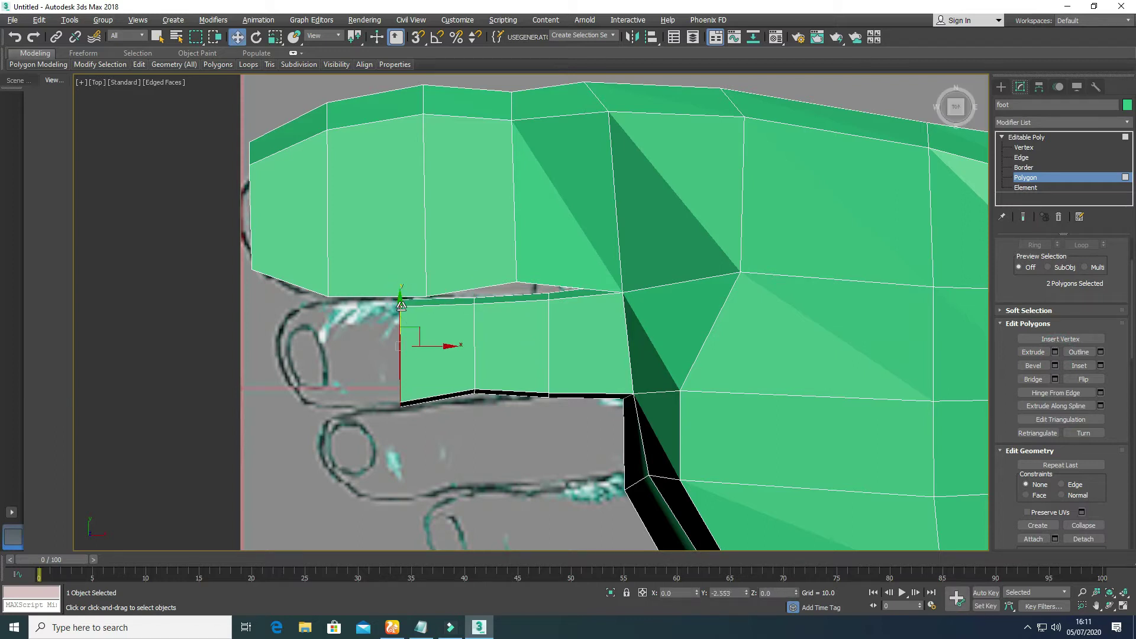
{"action": "left_click", "coordinate": [1056, 353]}
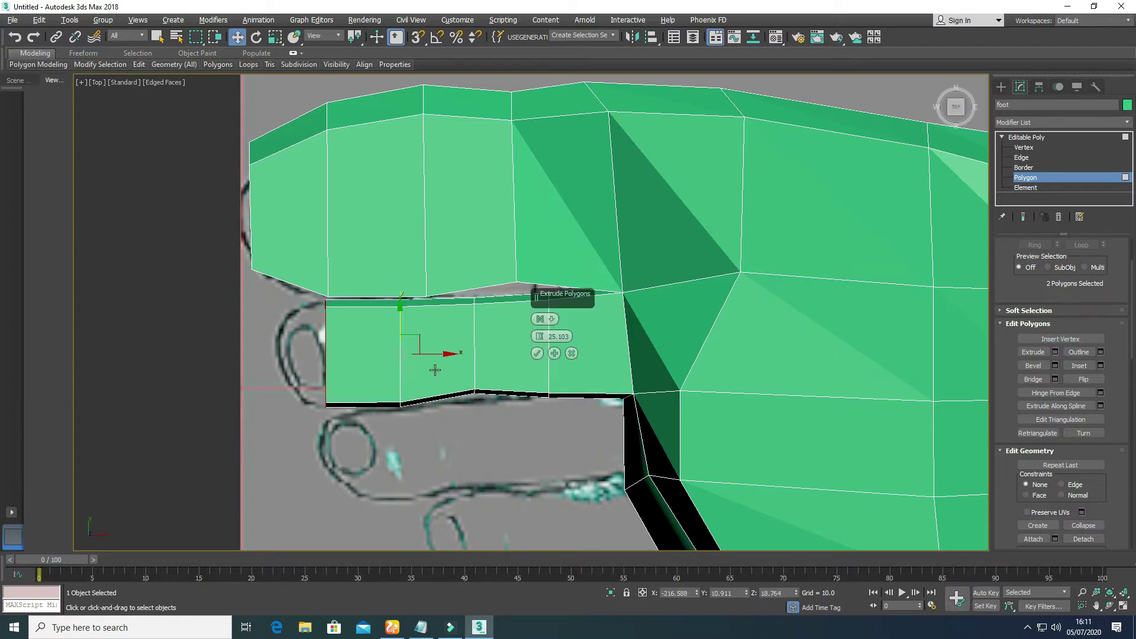
{"action": "left_click", "coordinate": [538, 354]}
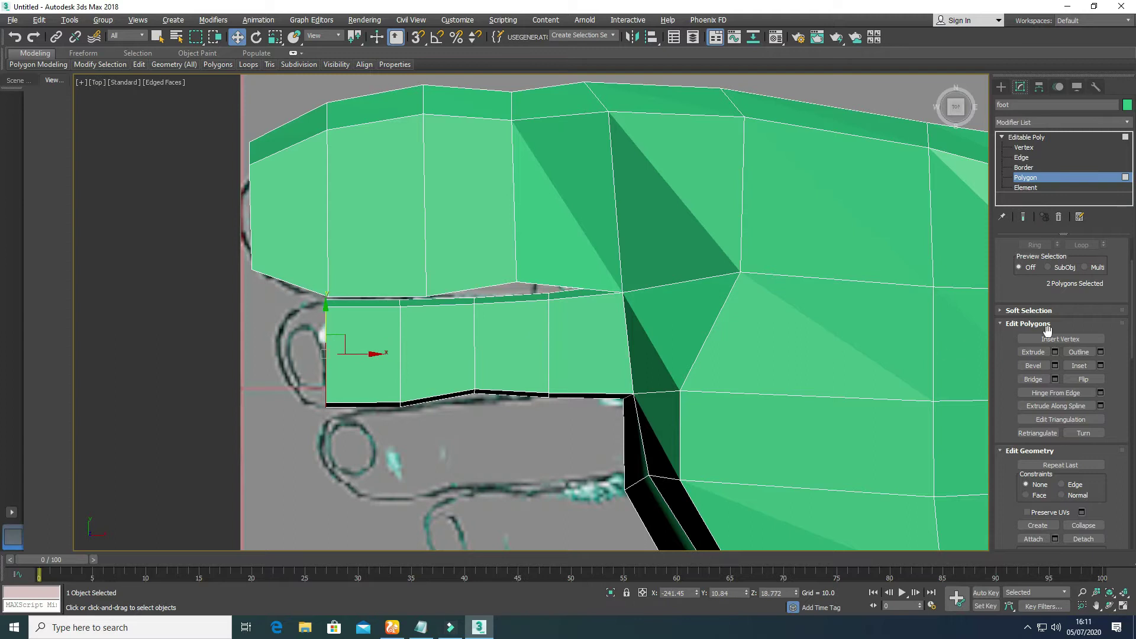
Extrude the second toe's tip by about 16.4 units and taper its end to about 54% in width.
{"action": "left_click", "coordinate": [1055, 352]}
{"action": "left_click_drag", "start_coordinate": [539, 337], "coordinate": [537, 373]}
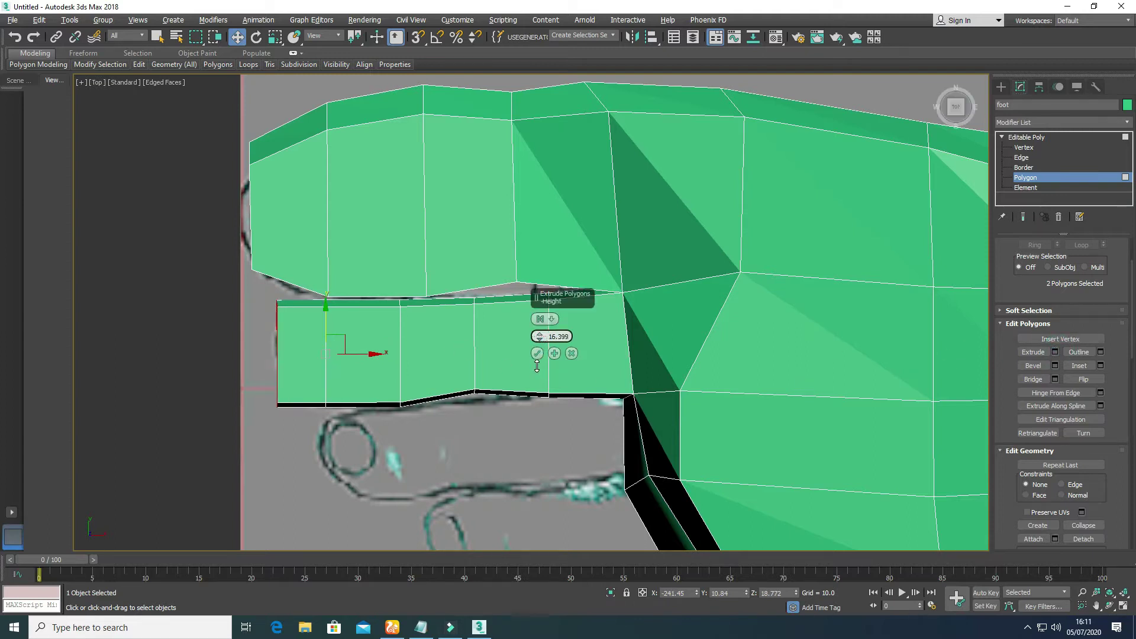
{"action": "left_click", "coordinate": [537, 354]}
{"action": "key", "text": "r"}
{"action": "left_click_drag", "start_coordinate": [280, 302], "coordinate": [274, 344]}
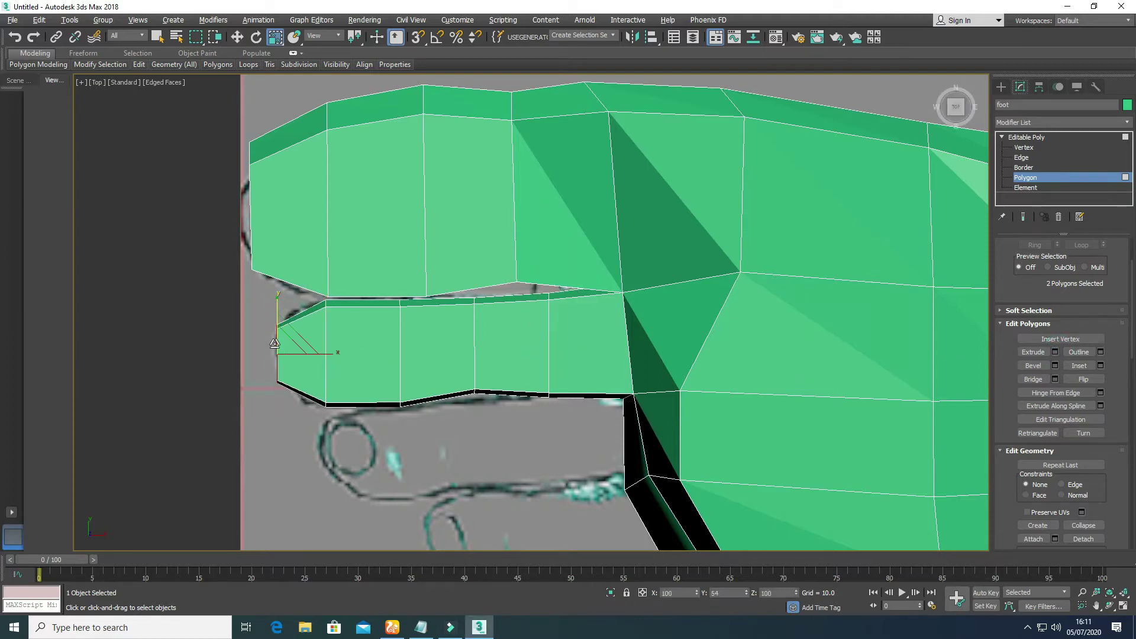
Move the end polygons of the second toe slightly lower to slope its tip.
{"action": "scroll", "coordinate": [280, 330], "scroll_direction": "down", "scroll_amount": 4}
{"action": "key", "text": "alt+w"}
{"action": "right_click", "coordinate": [583, 432]}
{"action": "key", "text": "alt+w"}
{"action": "middle_click_drag", "start_coordinate": [384, 434], "coordinate": [343, 449], "text": "alt"}
{"action": "middle_click_drag", "start_coordinate": [352, 409], "coordinate": [411, 428], "text": "alt"}
{"action": "key", "text": "alt+w"}
{"action": "key", "text": "alt+w"}
{"action": "scroll", "coordinate": [437, 355], "scroll_direction": "up", "scroll_amount": 4}
{"action": "key", "text": "w"}
{"action": "left_click_drag", "start_coordinate": [437, 341], "coordinate": [438, 336]}
Adjust the toe vertices in the front view and scale the bottom row of toe vertices.
{"action": "key", "text": "alt+w"}
{"action": "scroll", "coordinate": [743, 264], "scroll_direction": "up", "scroll_amount": 5}
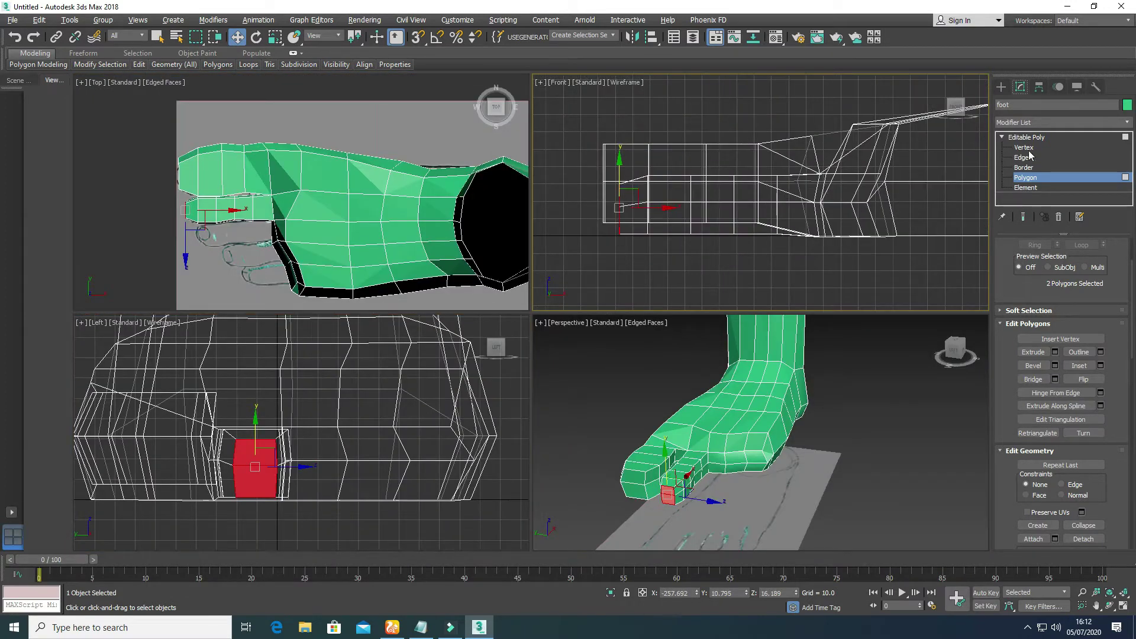
{"action": "left_click", "coordinate": [1028, 148]}
{"action": "key", "text": "alt+w"}
{"action": "left_click_drag", "start_coordinate": [501, 380], "coordinate": [501, 380]}
{"action": "left_click_drag", "start_coordinate": [367, 359], "coordinate": [365, 368]}
{"action": "left_click_drag", "start_coordinate": [196, 385], "coordinate": [604, 455]}
{"action": "key", "text": "r"}
{"action": "left_click_drag", "start_coordinate": [386, 351], "coordinate": [1058, 30]}
Lower the top vertices at the big toe's tip, then clear the vertex selection.
{"action": "left_click_drag", "start_coordinate": [182, 187], "coordinate": [244, 241]}
{"action": "key", "text": "w"}
{"action": "left_click_drag", "start_coordinate": [218, 172], "coordinate": [218, 197]}
{"action": "left_click_drag", "start_coordinate": [377, 177], "coordinate": [433, 237]}
{"action": "scroll", "coordinate": [609, 262], "scroll_direction": "down", "scroll_amount": 6}
{"action": "left_click", "coordinate": [827, 375]}
{"action": "scroll", "coordinate": [827, 375], "scroll_direction": "down", "scroll_amount": 4}
{"action": "key", "text": "alt+w"}
{"action": "left_click", "coordinate": [769, 482]}
{"action": "key", "text": "alt+w"}
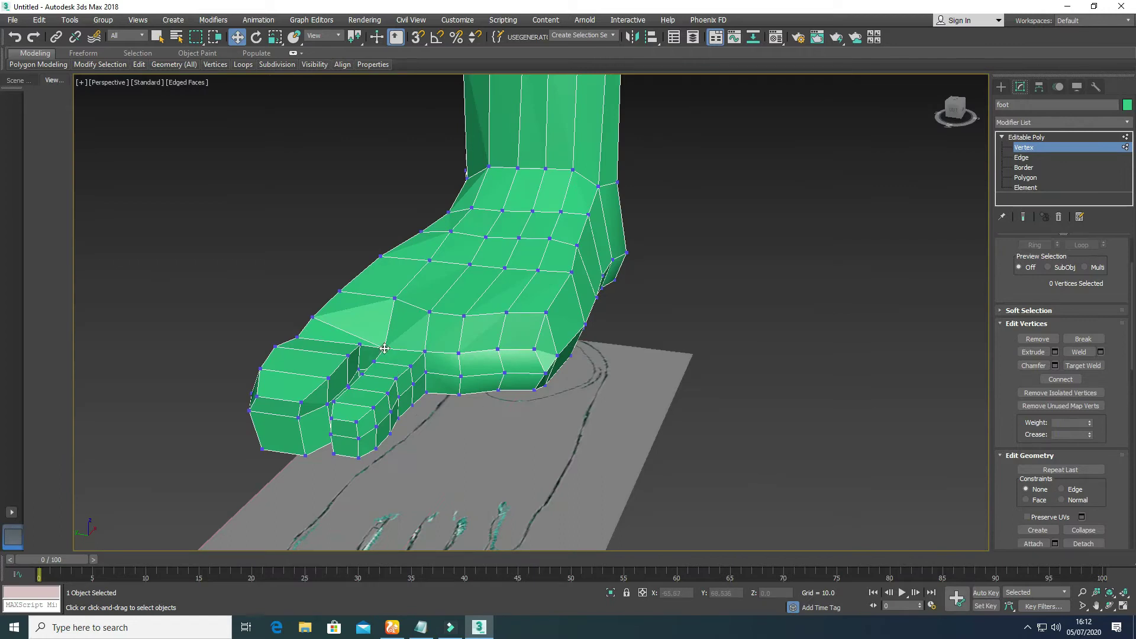
Inset the top polygon at the second toe's tip by about 1.97 units as the nail outline.
{"action": "left_click", "coordinate": [385, 349]}
{"action": "middle_click_drag", "start_coordinate": [385, 348], "coordinate": [440, 397], "text": "alt"}
{"action": "left_click", "coordinate": [630, 435]}
{"action": "left_click", "coordinate": [1030, 179]}
{"action": "left_click", "coordinate": [341, 447]}
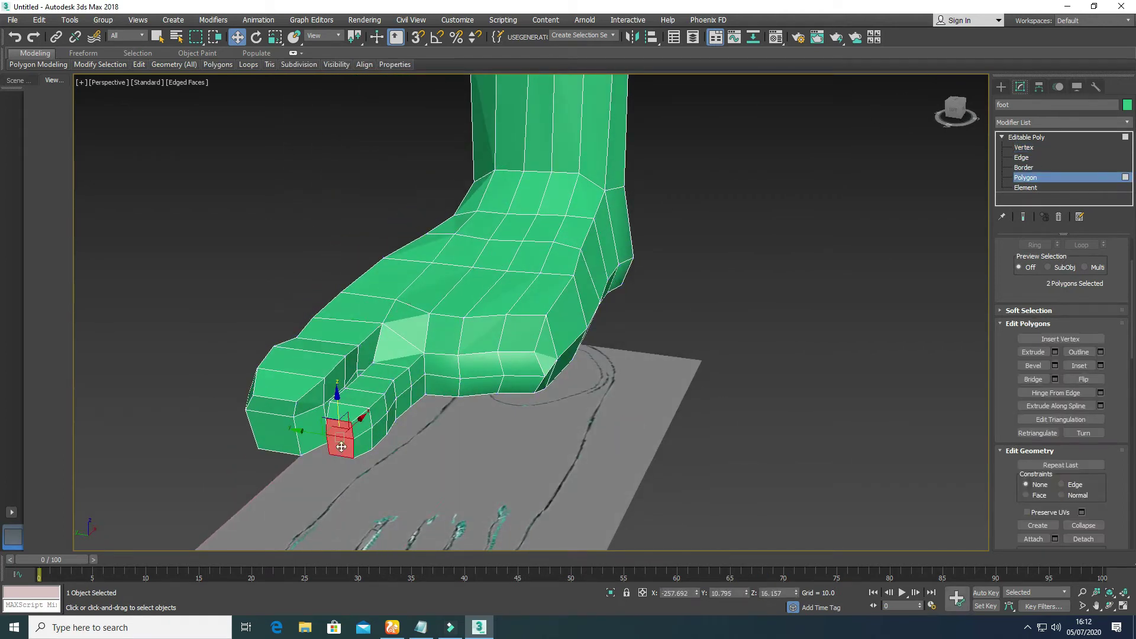
{"action": "middle_click_drag", "start_coordinate": [341, 446], "coordinate": [385, 453], "text": "alt"}
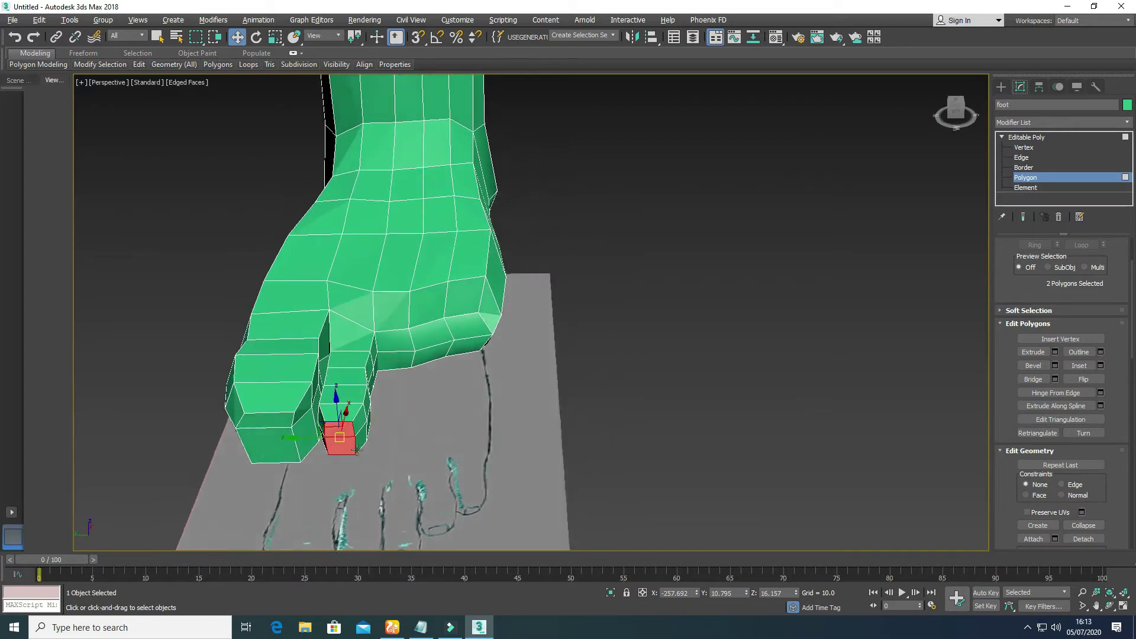
{"action": "scroll", "coordinate": [355, 414], "scroll_direction": "up", "scroll_amount": 2}
{"action": "left_click", "coordinate": [349, 408]}
{"action": "middle_click_drag", "start_coordinate": [349, 408], "coordinate": [348, 446], "text": "alt"}
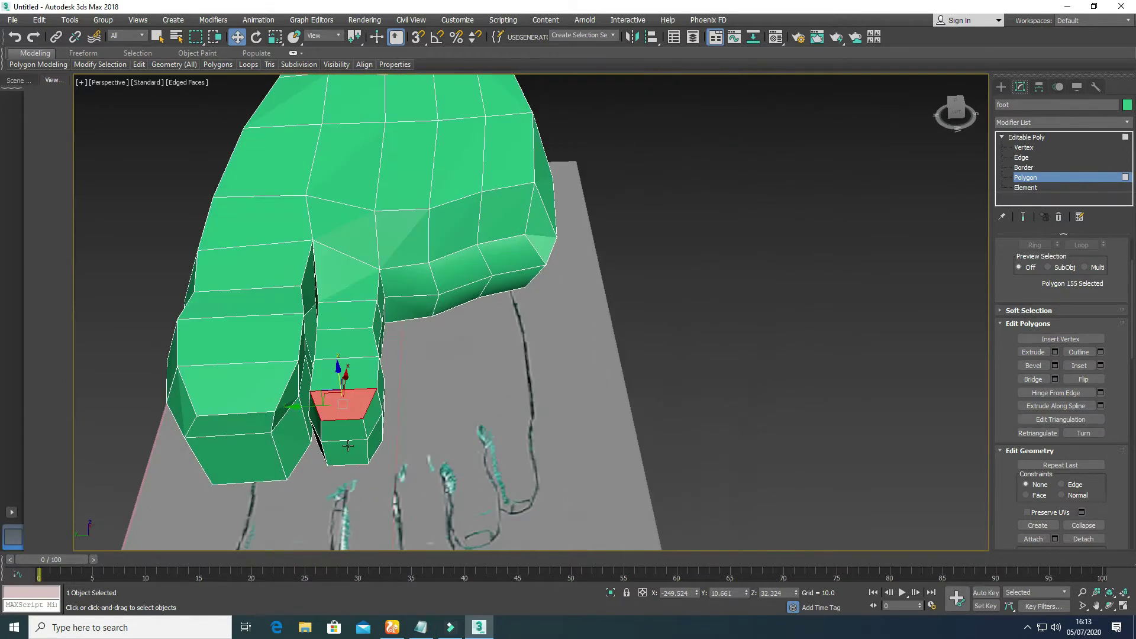
{"action": "left_click", "coordinate": [1100, 366]}
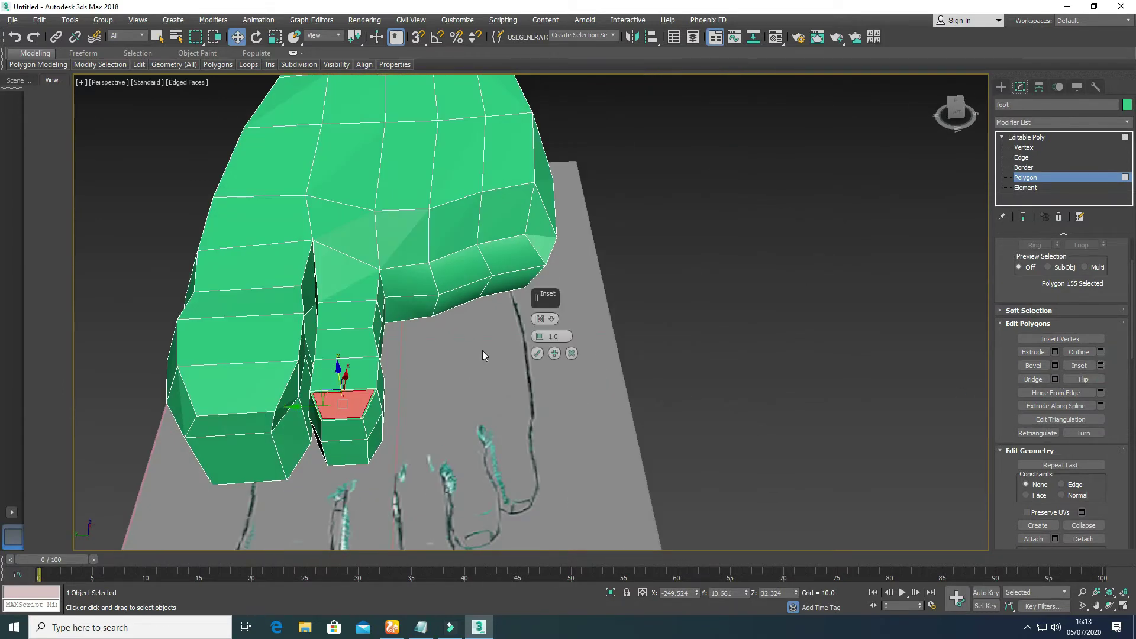
{"action": "left_click", "coordinate": [537, 354]}
{"action": "scroll", "coordinate": [309, 424], "scroll_direction": "up", "scroll_amount": 5}
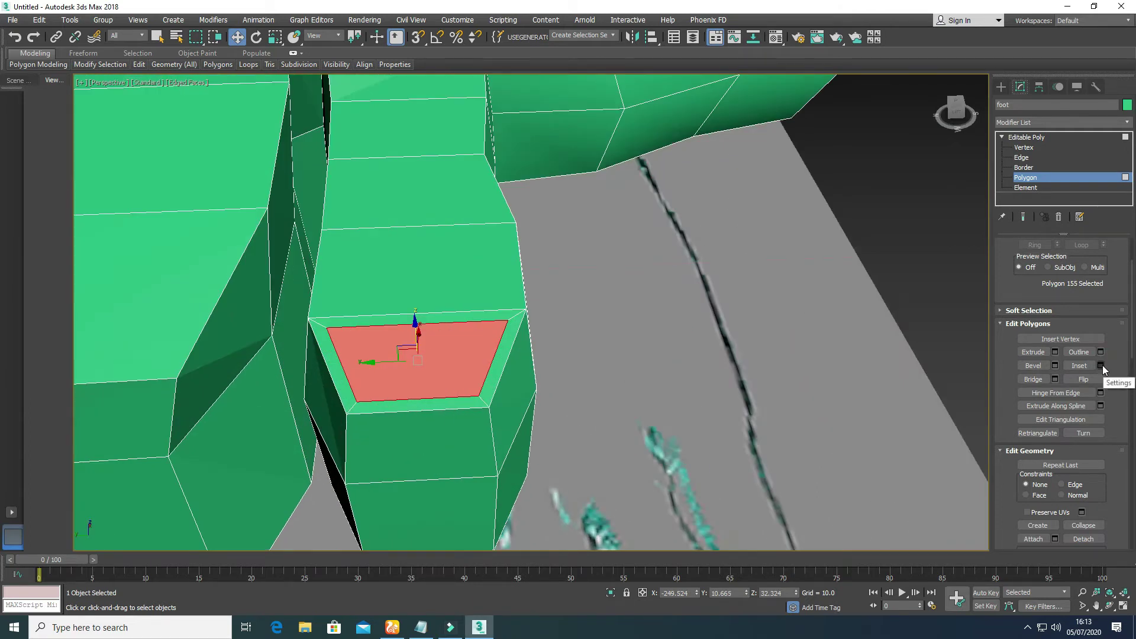
Extrude the inset nail polygon inward with a height of -0.76.
{"action": "left_click", "coordinate": [1101, 366]}
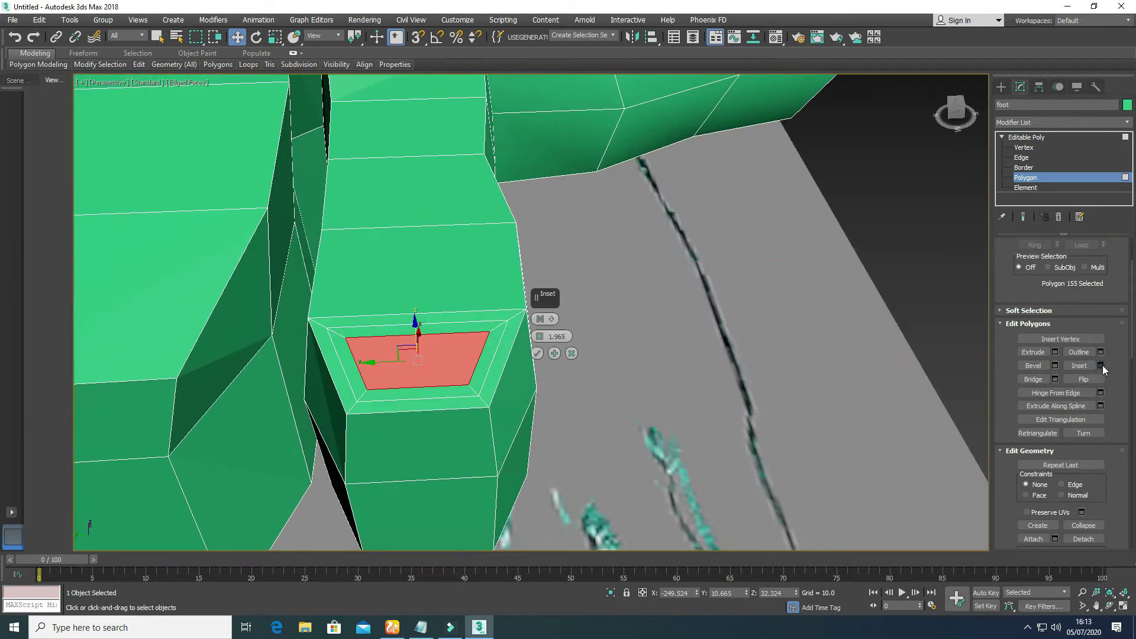
{"action": "left_click", "coordinate": [1055, 352]}
{"action": "left_click_drag", "start_coordinate": [540, 337], "coordinate": [539, 354]}
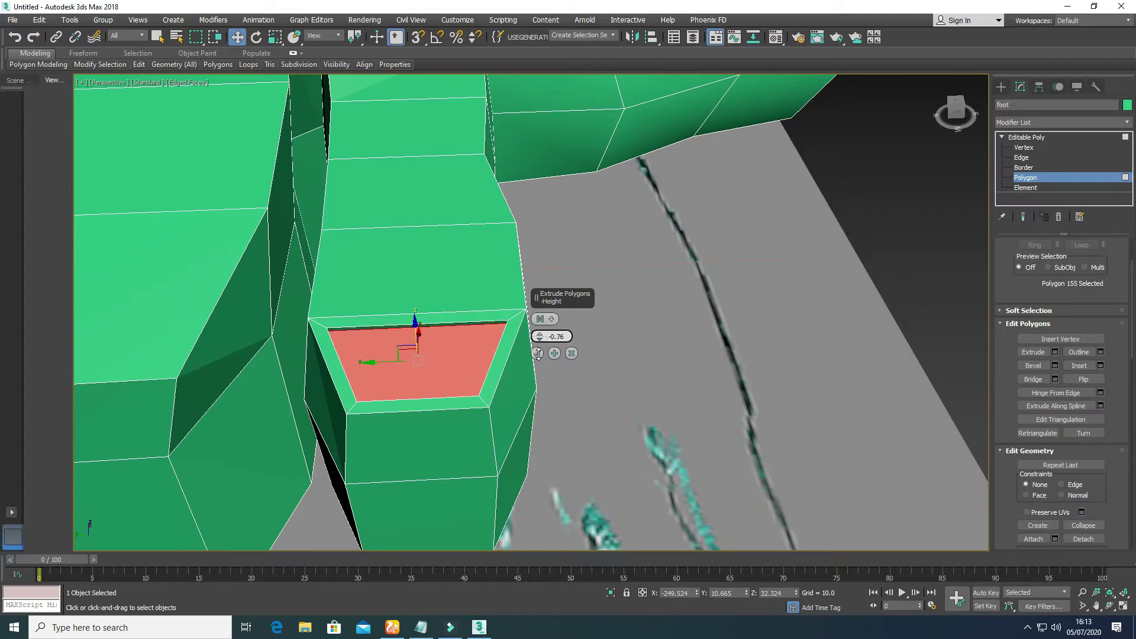
{"action": "left_click", "coordinate": [539, 354]}
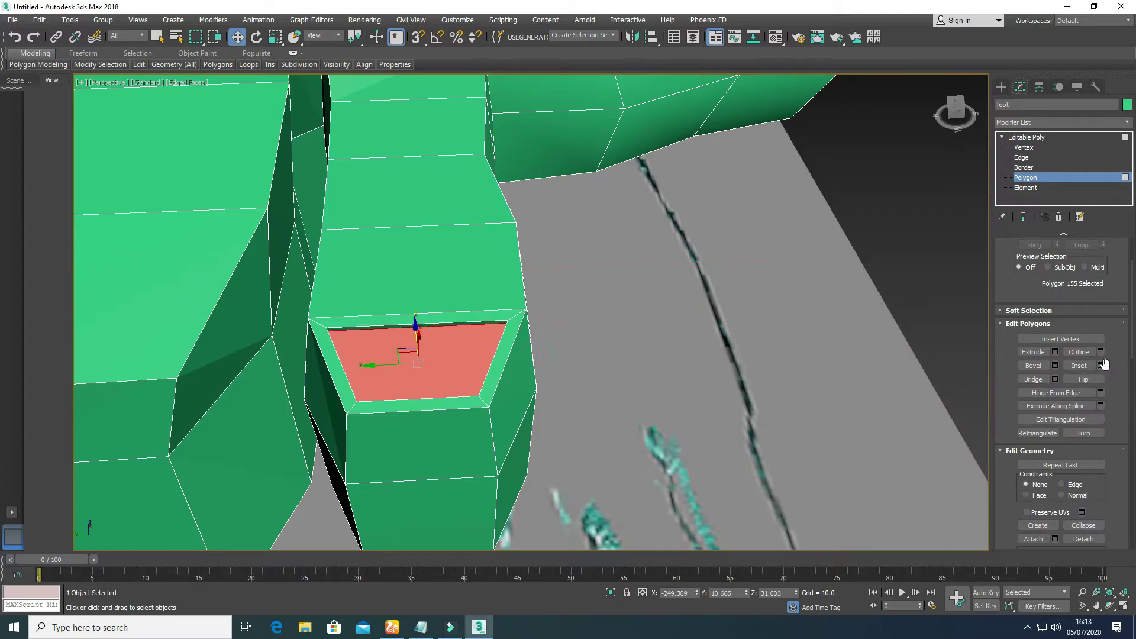
Inset the recessed nail polygon again and extrude the inner polygon outward to form the nail.
{"action": "left_click", "coordinate": [1102, 366]}
{"action": "left_click", "coordinate": [541, 353]}
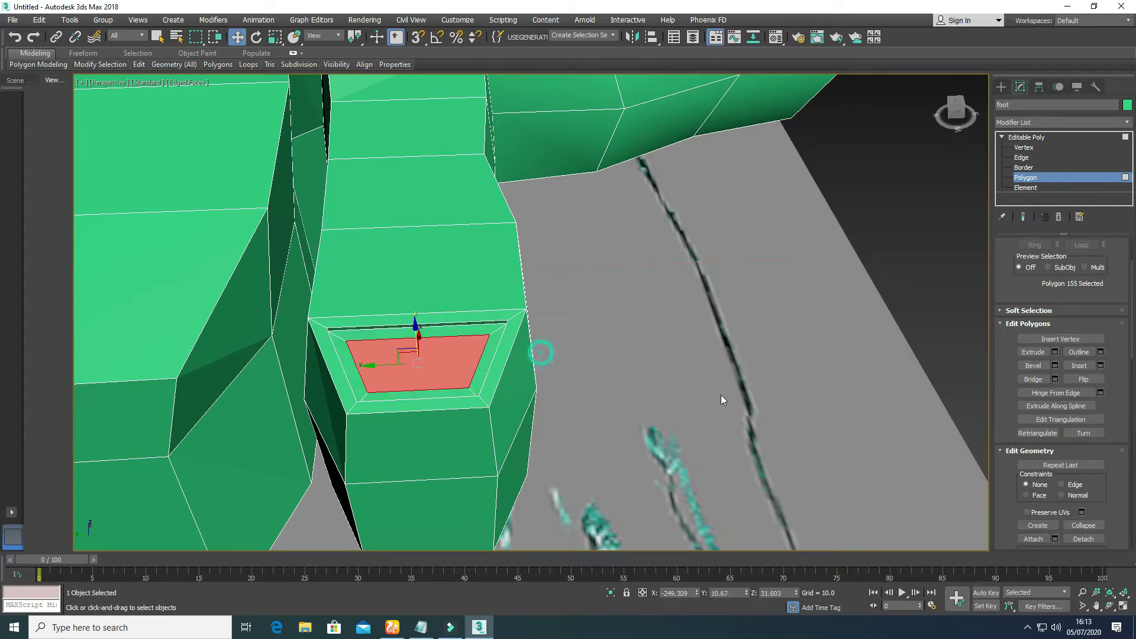
{"action": "left_click", "coordinate": [1056, 353]}
{"action": "left_click_drag", "start_coordinate": [539, 336], "coordinate": [541, 315]}
{"action": "left_click", "coordinate": [539, 353]}
Extrude the front polygon of the second toe's nail forward and select the scale tool.
{"action": "left_click", "coordinate": [417, 389]}
{"action": "left_click", "coordinate": [1055, 352]}
{"action": "left_click", "coordinate": [538, 353]}
{"action": "key", "text": "q"}
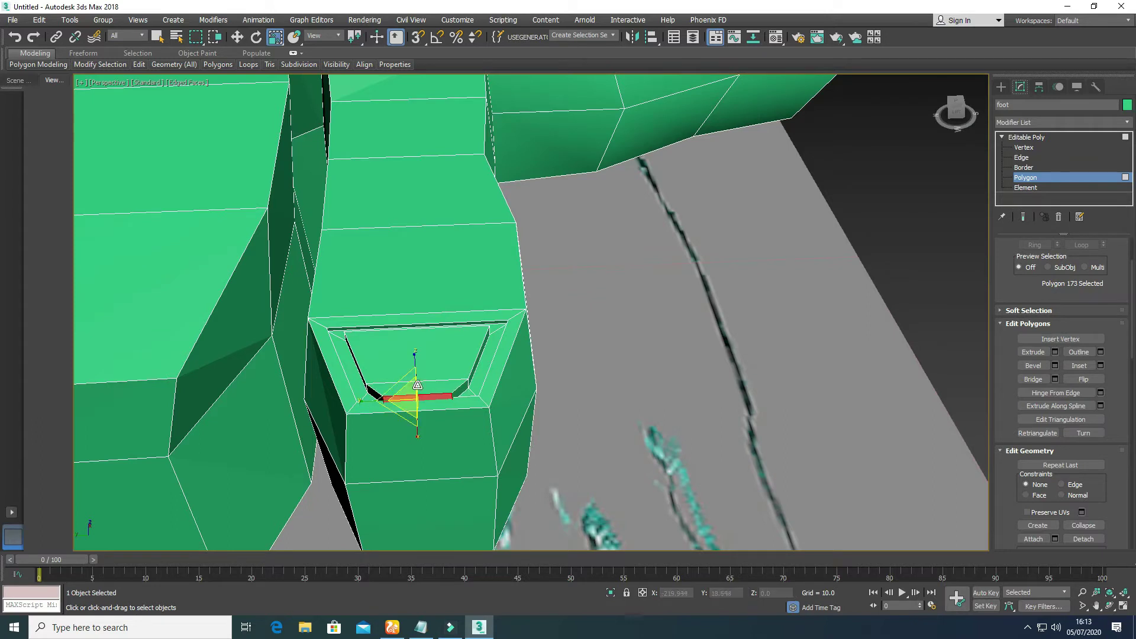
Leave vertex editing, apply a TurboSmooth modifier to the whole foot and turn off the edged-faces display.
{"action": "key", "text": "1"}
{"action": "scroll", "coordinate": [346, 314], "scroll_direction": "down", "scroll_amount": 5}
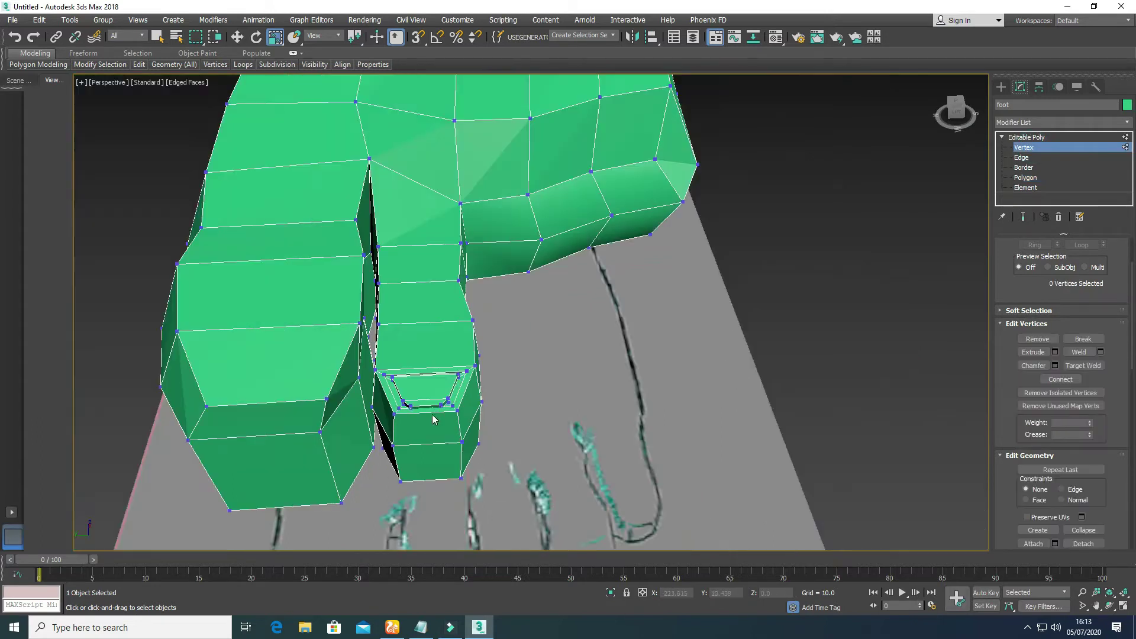
{"action": "left_click", "coordinate": [1032, 148]}
{"action": "scroll", "coordinate": [616, 466], "scroll_direction": "down", "scroll_amount": 5}
{"action": "middle_click_drag", "start_coordinate": [616, 466], "coordinate": [568, 444], "text": "alt"}
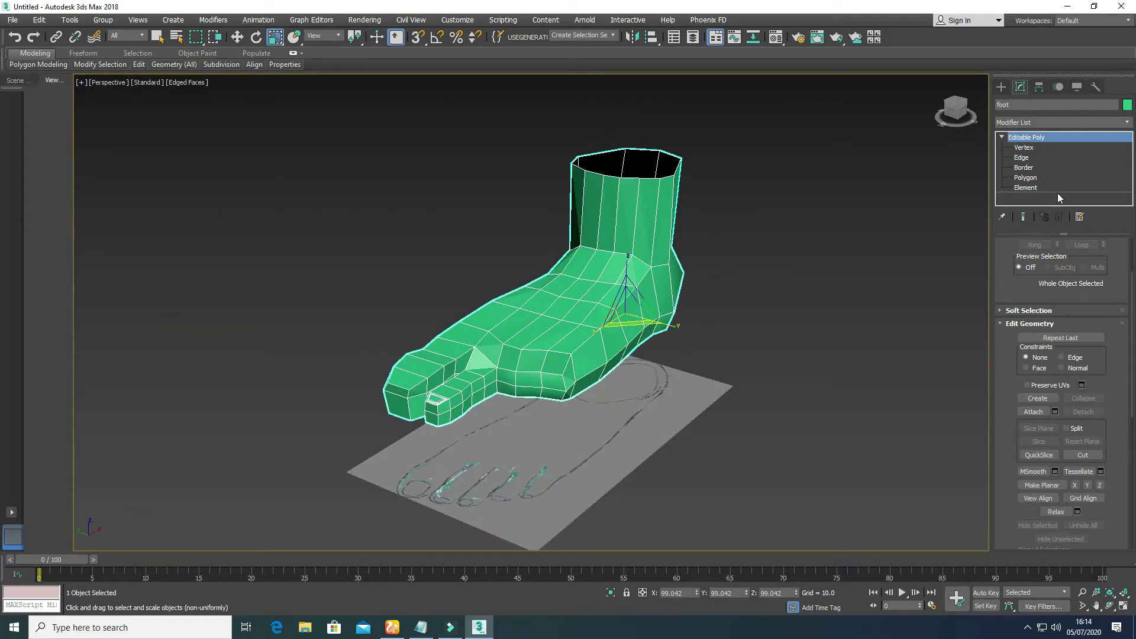
{"action": "left_click", "coordinate": [1077, 123]}
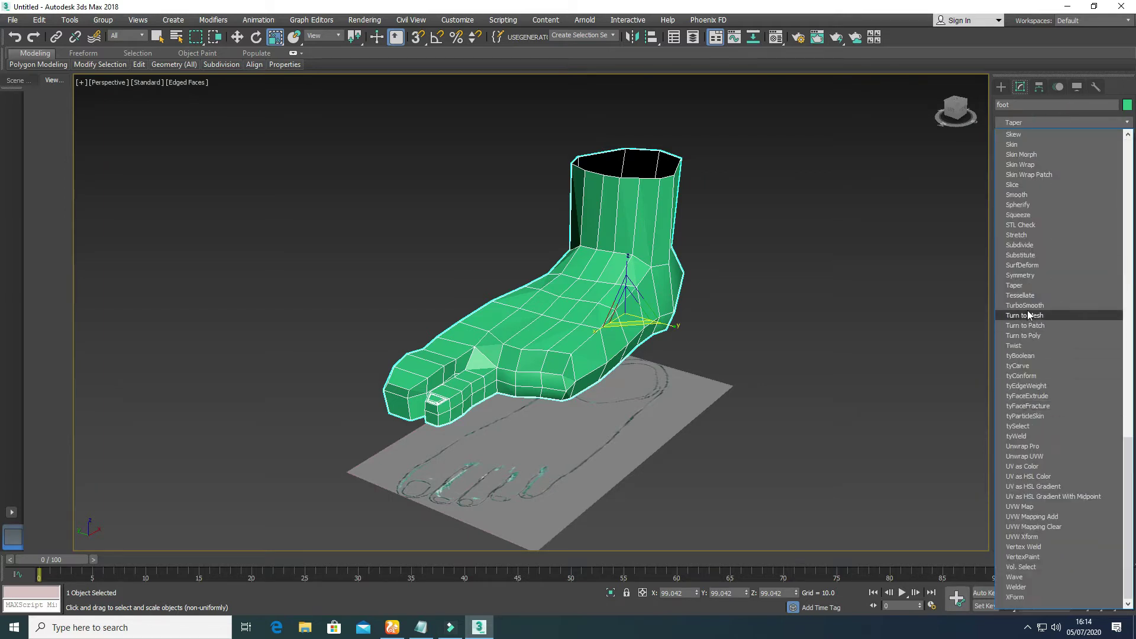
{"action": "left_click", "coordinate": [1027, 310]}
{"action": "left_click", "coordinate": [764, 456]}
{"action": "key", "text": "F4"}
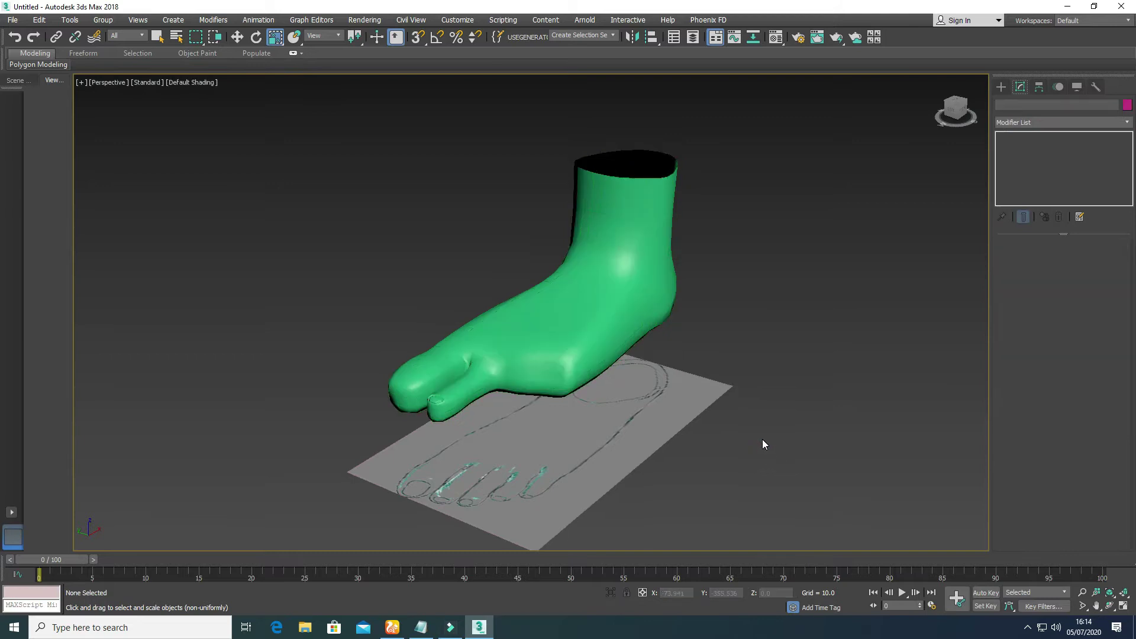
Set the foot's TurboSmooth iterations to 2 and check the smoothed toes.
{"action": "scroll", "coordinate": [495, 419], "scroll_direction": "up", "scroll_amount": 6}
{"action": "left_click", "coordinate": [329, 363]}
{"action": "scroll", "coordinate": [329, 363], "scroll_direction": "down", "scroll_amount": 3}
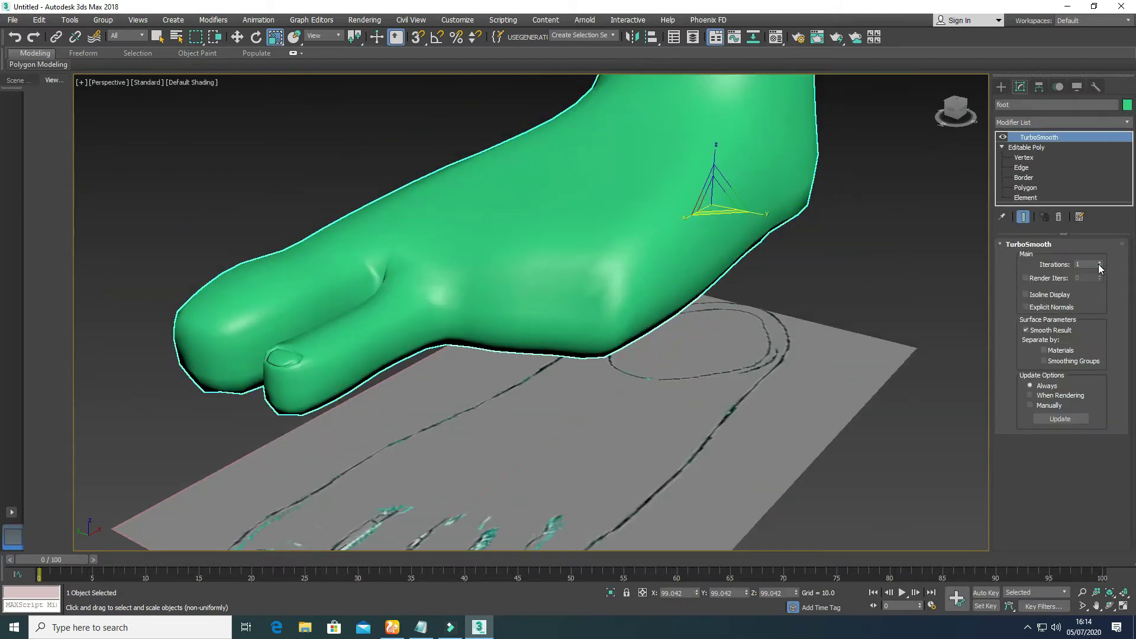
{"action": "left_click", "coordinate": [1100, 263]}
{"action": "middle_click_drag", "start_coordinate": [460, 386], "coordinate": [403, 391], "text": "alt"}
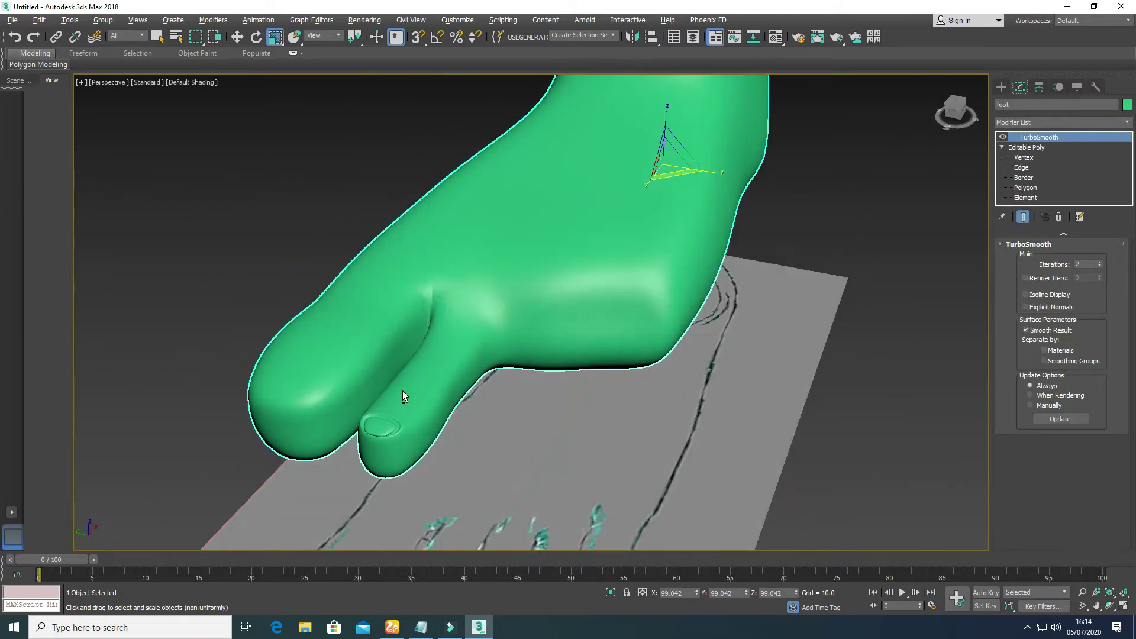
With the smoothed end result shown, select two opposite vertices near the second toe's base and scale them along Y.
{"action": "left_click", "coordinate": [1023, 157]}
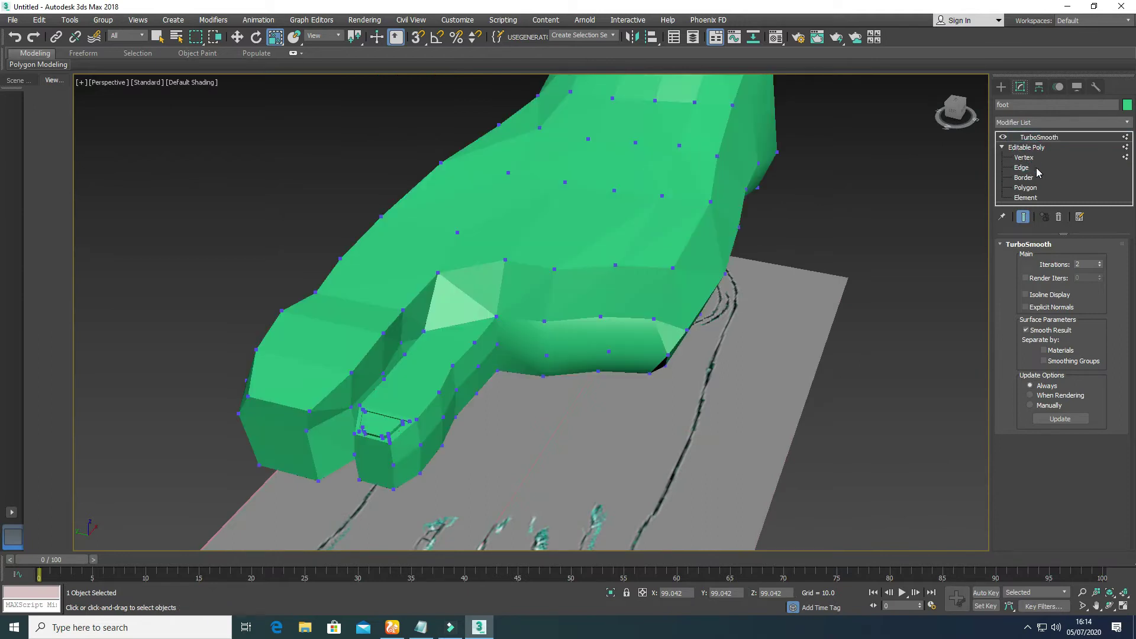
{"action": "left_click", "coordinate": [1025, 217]}
{"action": "left_click", "coordinate": [439, 392]}
{"action": "left_click", "coordinate": [384, 379], "text": "ctrl"}
{"action": "left_click_drag", "start_coordinate": [449, 395], "coordinate": [473, 352]}
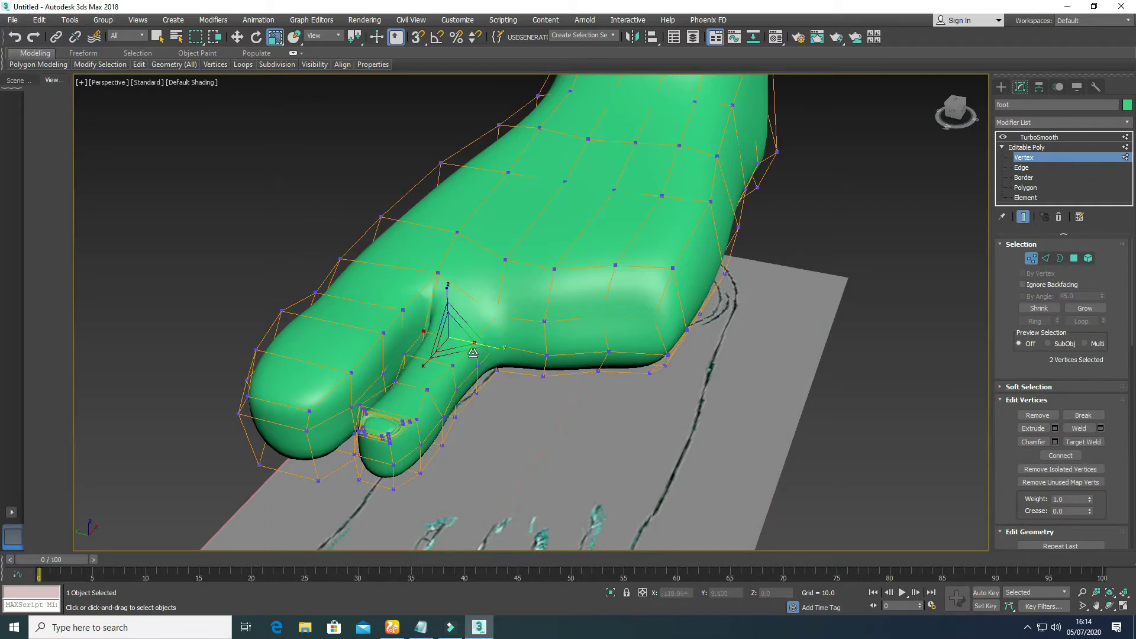
{"action": "middle_click_drag", "start_coordinate": [472, 353], "coordinate": [457, 388], "text": "alt"}
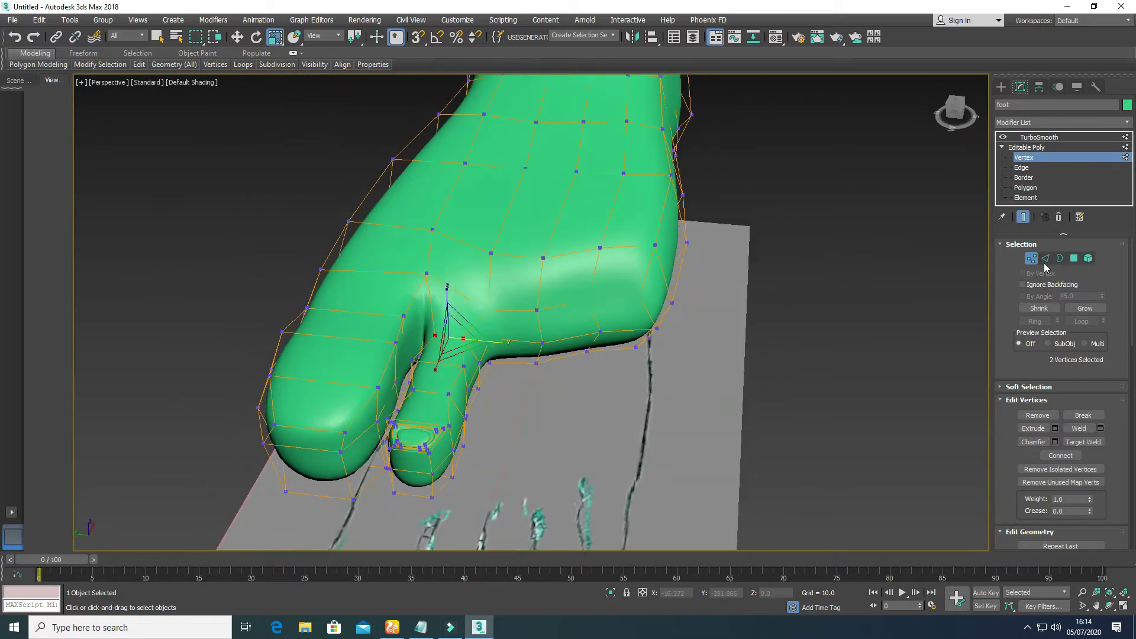
Switch off the TurboSmooth result, select the top polygon at the big toe's tip and show the mesh see-through in the top view.
{"action": "left_click", "coordinate": [1003, 137]}
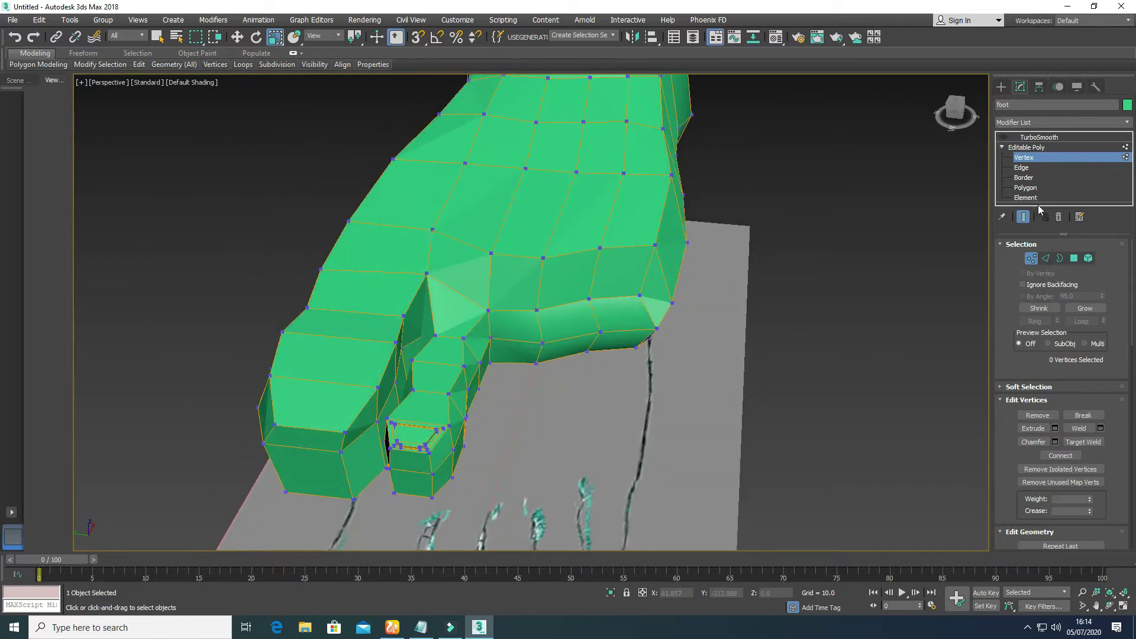
{"action": "left_click", "coordinate": [1026, 187]}
{"action": "left_click", "coordinate": [314, 402]}
{"action": "key", "text": "alt+w"}
{"action": "key", "text": "alt+w"}
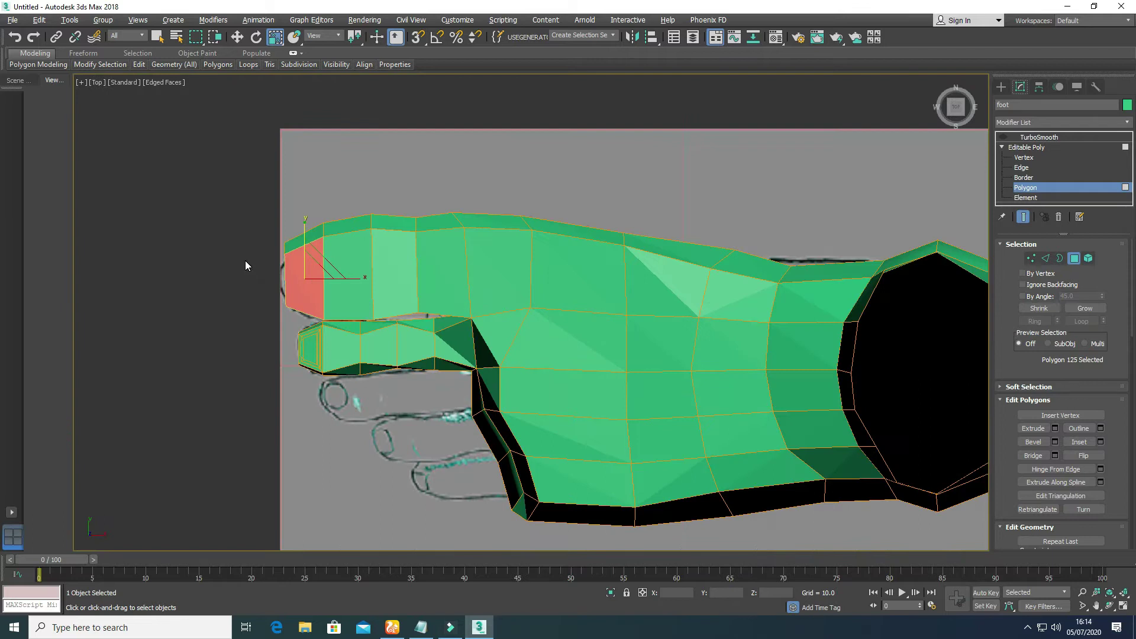
{"action": "key", "text": "alt+x"}
{"action": "scroll", "coordinate": [360, 289], "scroll_direction": "up", "scroll_amount": 2}
Move the big toe's vertex row behind the tip back along X to the rear of the sketched nail.
{"action": "left_click", "coordinate": [1020, 158]}
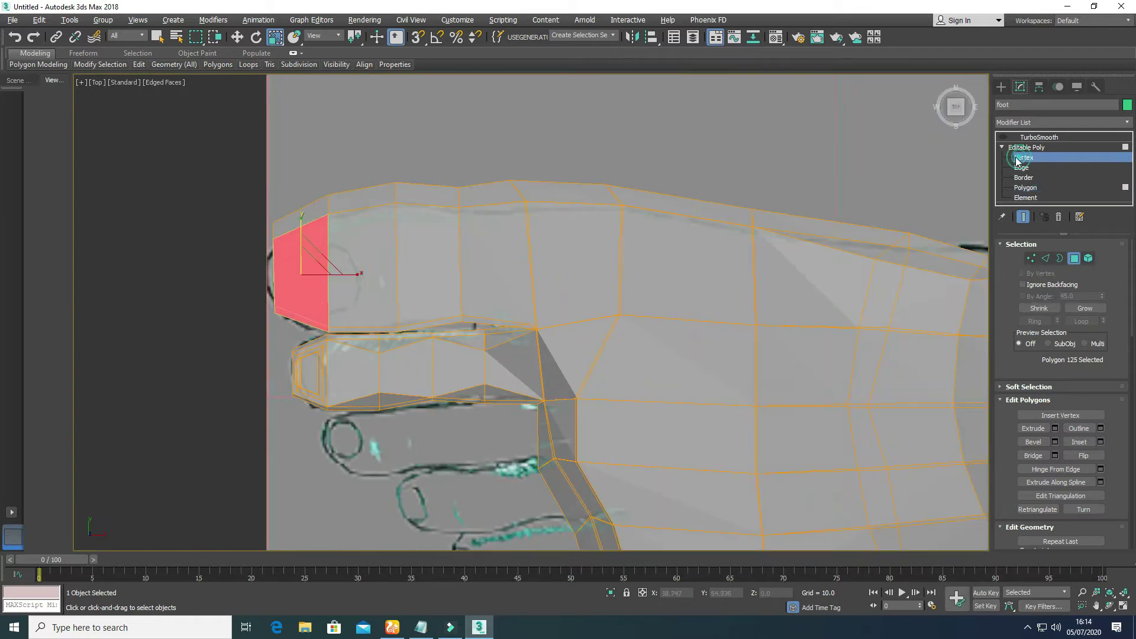
{"action": "left_click_drag", "start_coordinate": [338, 227], "coordinate": [314, 155]}
{"action": "scroll", "coordinate": [331, 328], "scroll_direction": "up", "scroll_amount": 5}
{"action": "left_click_drag", "start_coordinate": [300, 308], "coordinate": [342, 372], "text": "ctrl"}
{"action": "scroll", "coordinate": [343, 364], "scroll_direction": "down", "scroll_amount": 4}
{"action": "key", "text": "w"}
{"action": "left_click_drag", "start_coordinate": [384, 267], "coordinate": [418, 264]}
{"action": "left_click", "coordinate": [962, 189]}
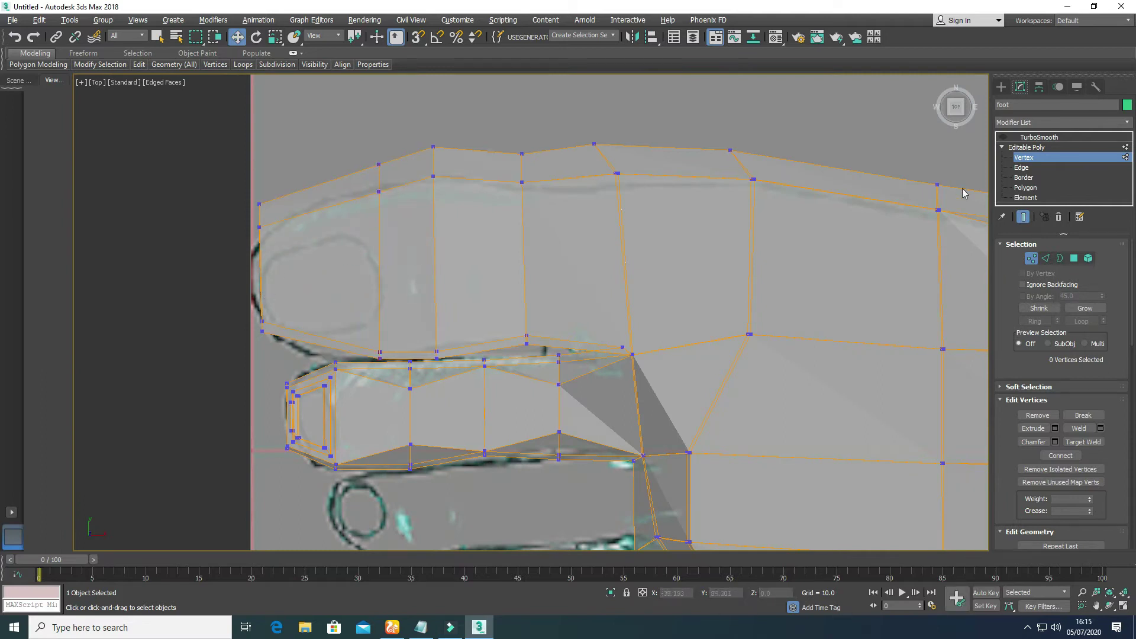
Connect the lengthwise edges of the big toe's tip with a new edge loop and scale the loop wider in Y.
{"action": "key", "text": "2"}
{"action": "left_click_drag", "start_coordinate": [313, 155], "coordinate": [296, 364]}
{"action": "right_click", "coordinate": [339, 303]}
{"action": "left_click", "coordinate": [328, 323]}
{"action": "key", "text": "r"}
{"action": "left_click_drag", "start_coordinate": [320, 226], "coordinate": [320, 219]}
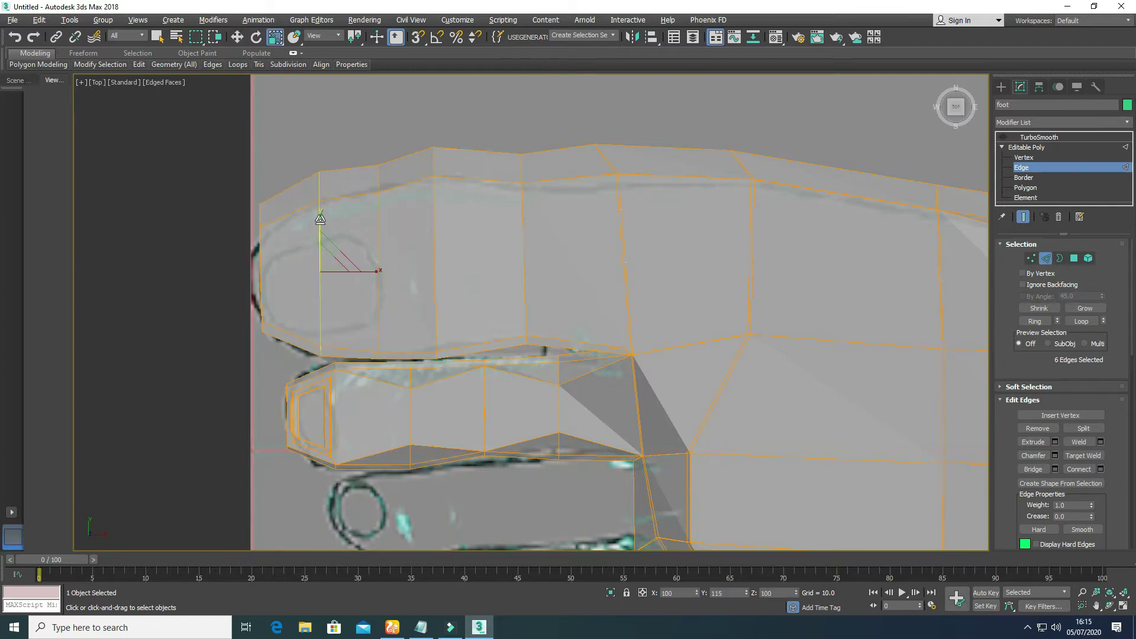
Move the vertices at the big toe's tip and along the new loop to follow the sketched toe outline.
{"action": "left_click", "coordinate": [1031, 259]}
{"action": "left_click_drag", "start_coordinate": [231, 188], "coordinate": [264, 342]}
{"action": "key", "text": "w"}
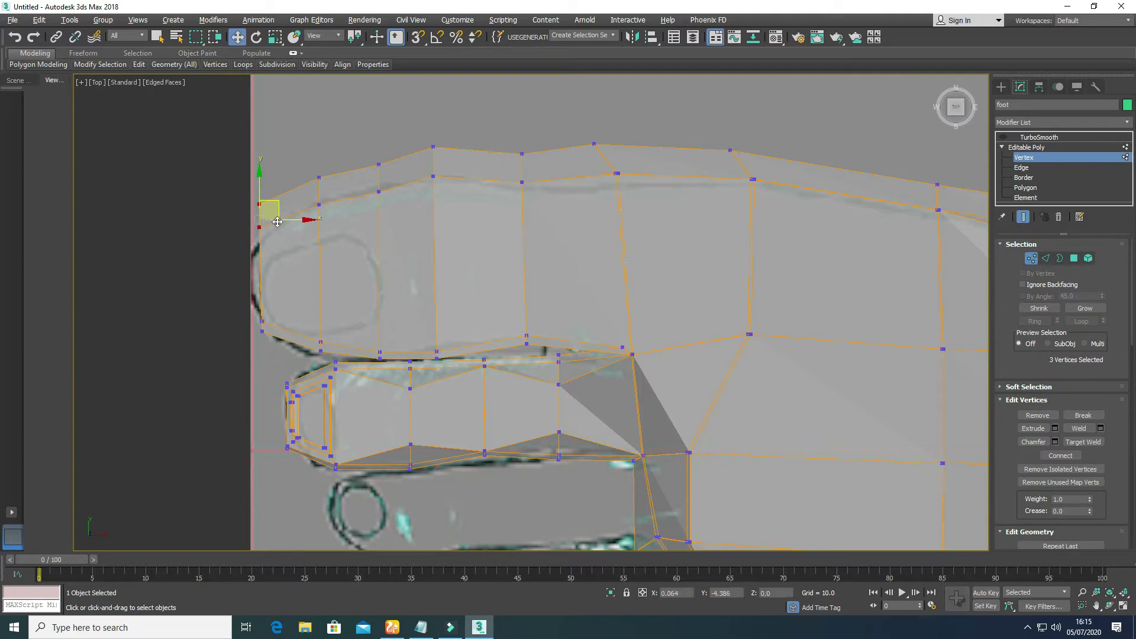
{"action": "left_click_drag", "start_coordinate": [278, 222], "coordinate": [268, 238]}
{"action": "left_click", "coordinate": [249, 345]}
{"action": "mouse_move", "coordinate": [302, 337]}
{"action": "left_mouse_down"}
{"action": "mouse_move", "coordinate": [330, 358]}
{"action": "mouse_move", "coordinate": [332, 331]}
{"action": "mouse_move", "coordinate": [311, 336]}
{"action": "left_mouse_up"}
{"action": "left_click", "coordinate": [403, 318]}
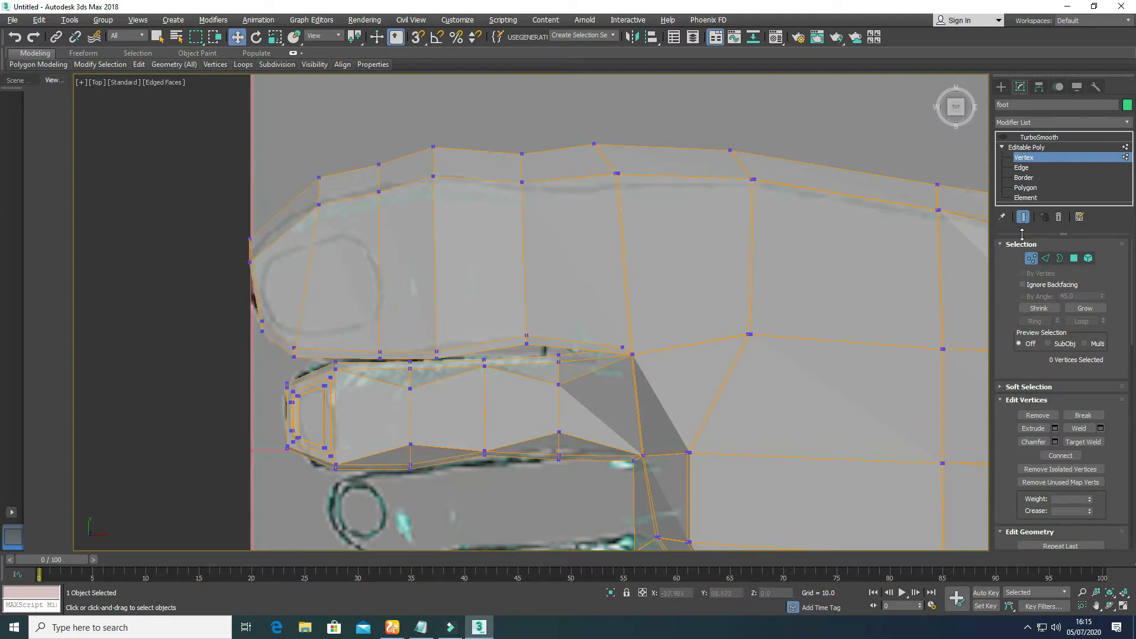
Turn off see-through and inset the two top polygons at the big toe's tip by about 1.97 units in the perspective view.
{"action": "key", "text": "4"}
{"action": "left_click", "coordinate": [339, 321]}
{"action": "key", "text": "alt+w"}
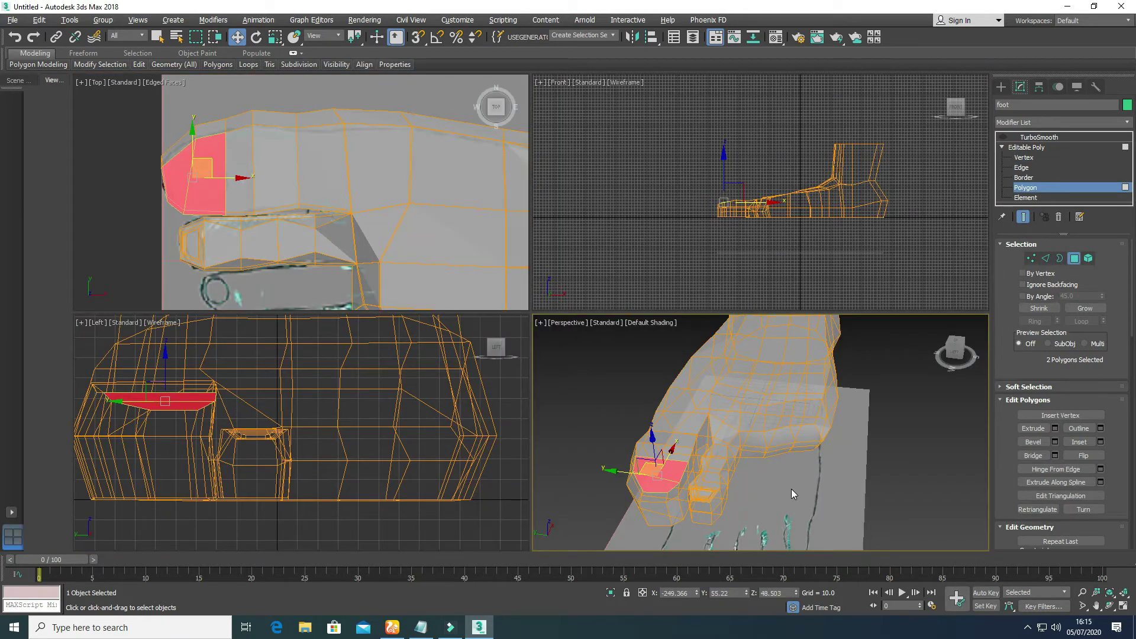
{"action": "key", "text": "alt+x"}
{"action": "key", "text": "alt+w"}
{"action": "mouse_move", "coordinate": [698, 477]}
{"action": "middle_mouse_down", "text": "alt"}
{"action": "mouse_move", "coordinate": [636, 352]}
{"action": "mouse_move", "coordinate": [663, 367]}
{"action": "middle_mouse_up", "text": "alt"}
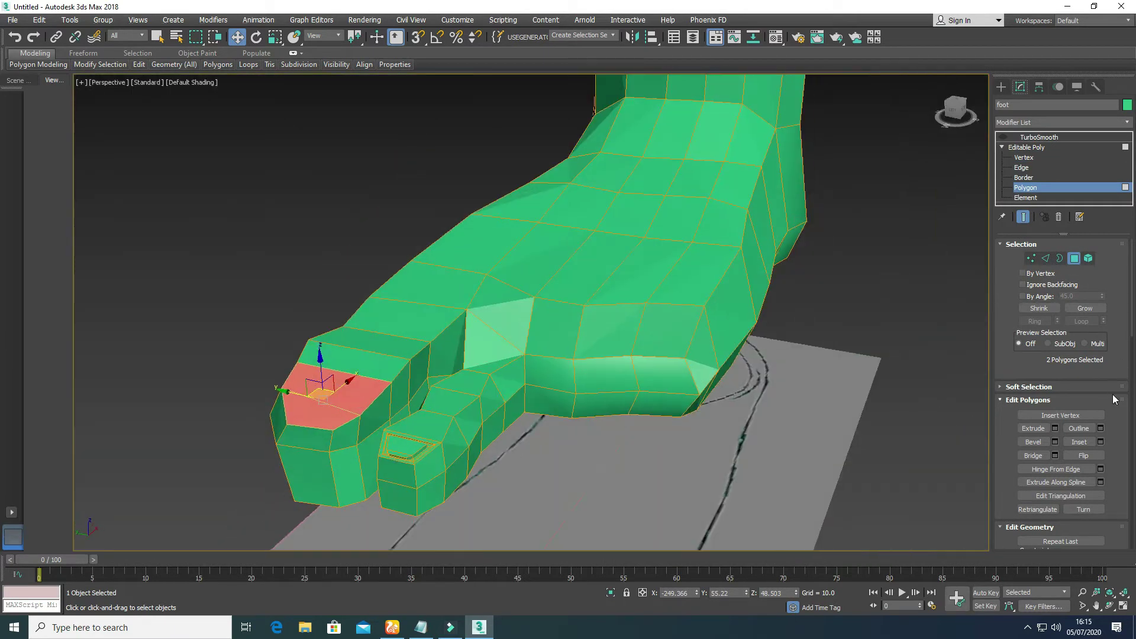
{"action": "left_click", "coordinate": [1101, 442]}
{"action": "scroll", "coordinate": [541, 338], "scroll_direction": "up", "scroll_amount": 3}
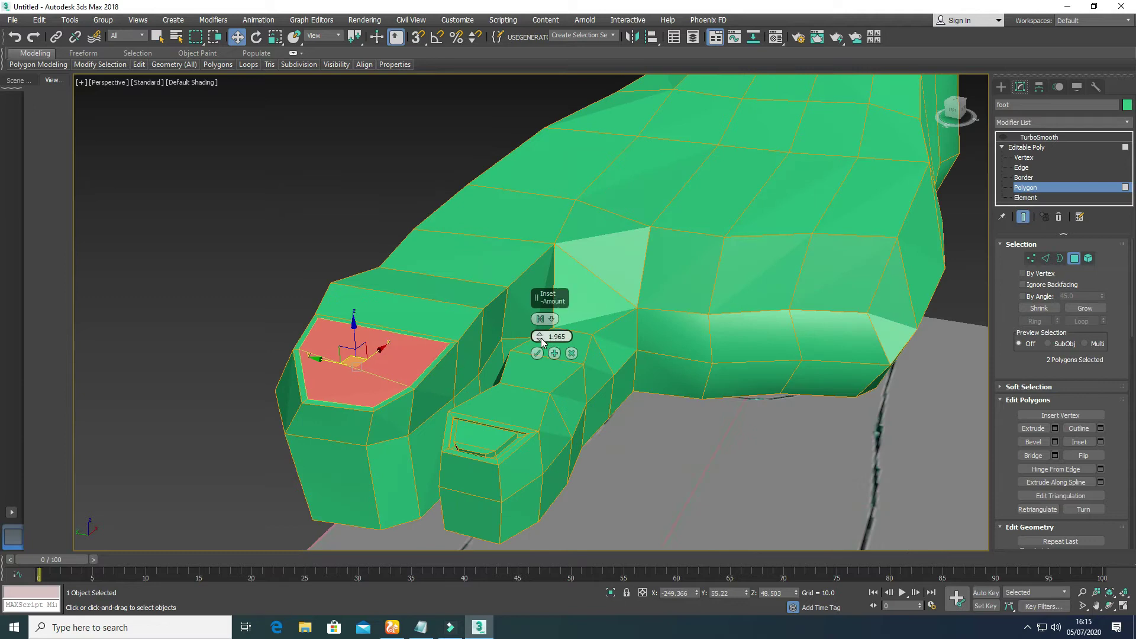
Extrude the inset big toe nail polygons inward with a height of -2.047.
{"action": "left_click", "coordinate": [1056, 430]}
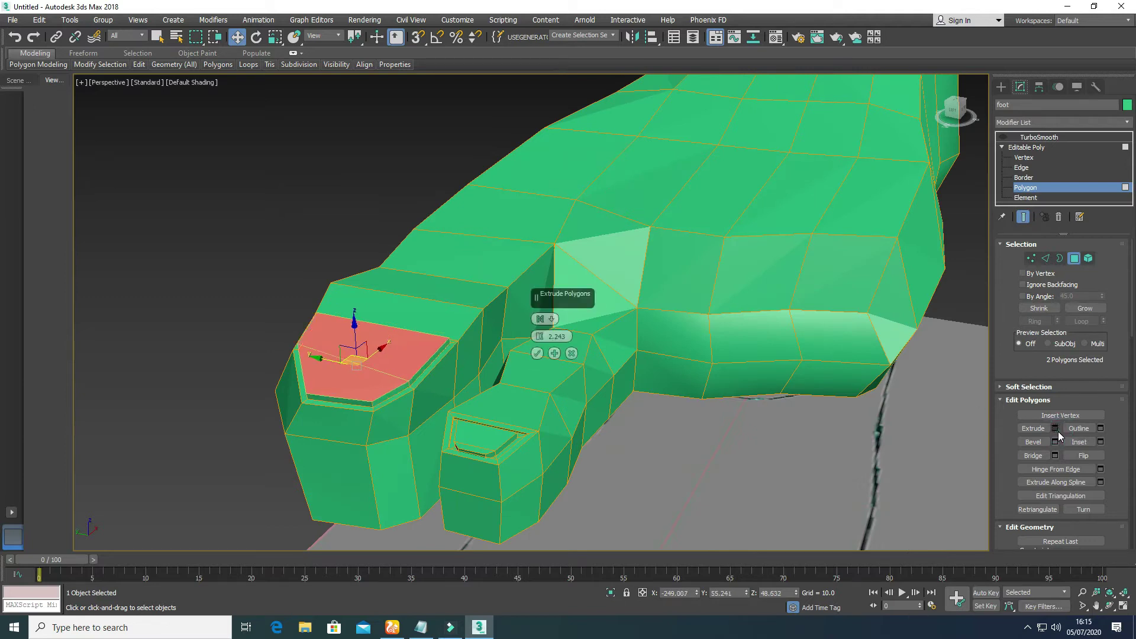
{"action": "left_click_drag", "start_coordinate": [539, 336], "coordinate": [538, 360]}
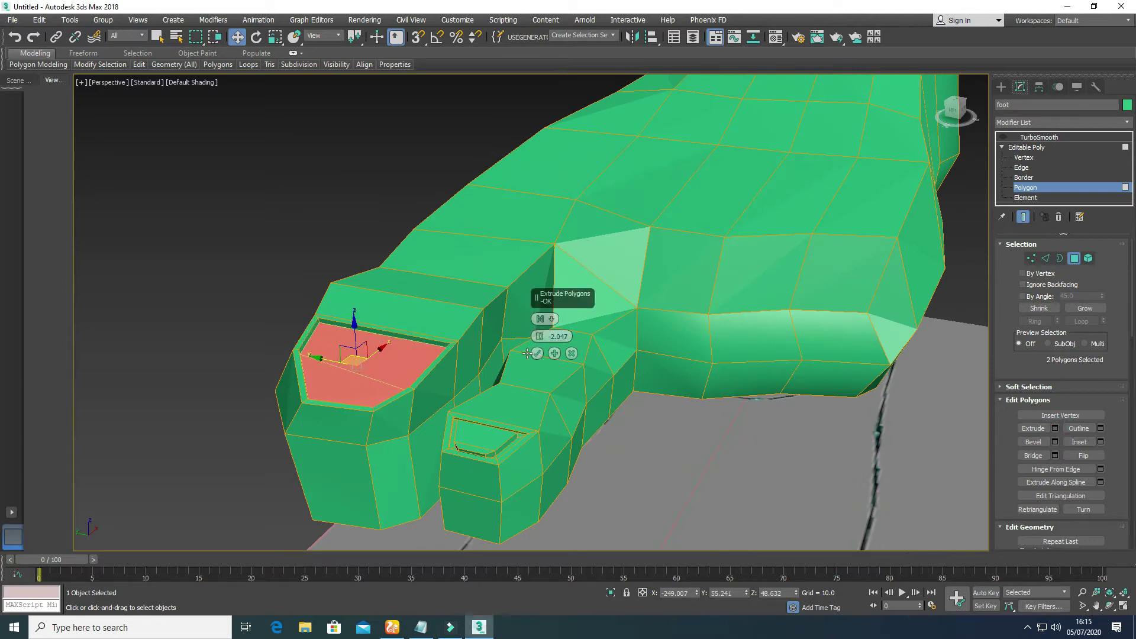
{"action": "left_click", "coordinate": [537, 354]}
Inset the recessed big toe polygons again and extrude the inner ones outward to form the nail.
{"action": "left_click", "coordinate": [1101, 442]}
{"action": "left_click", "coordinate": [1073, 443]}
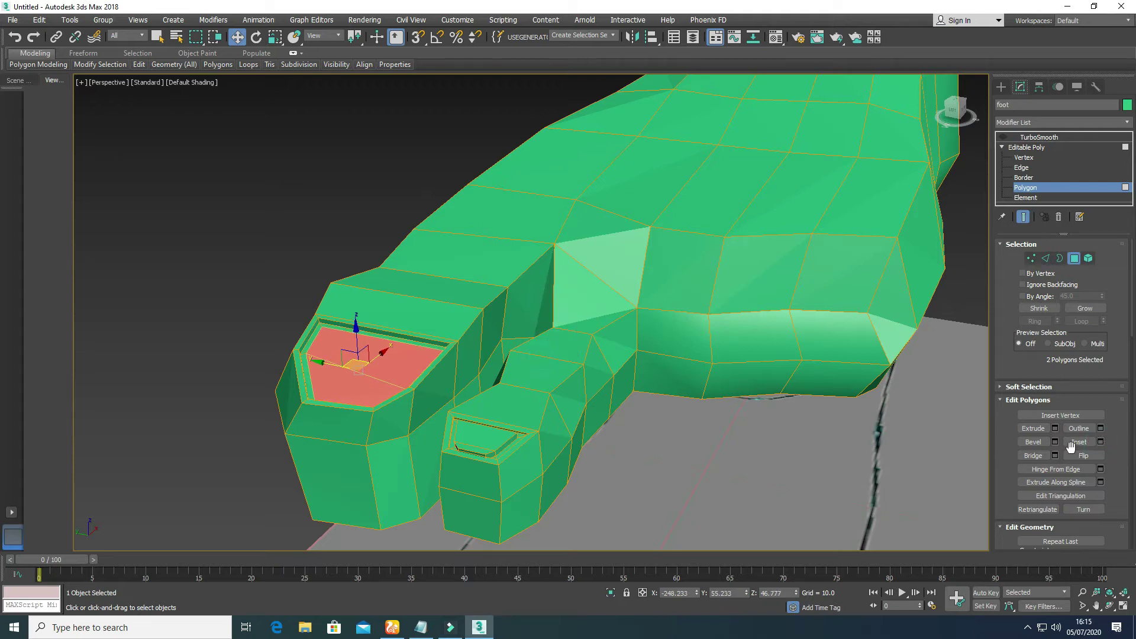
{"action": "left_click", "coordinate": [1055, 428]}
{"action": "left_click_drag", "start_coordinate": [539, 336], "coordinate": [540, 338]}
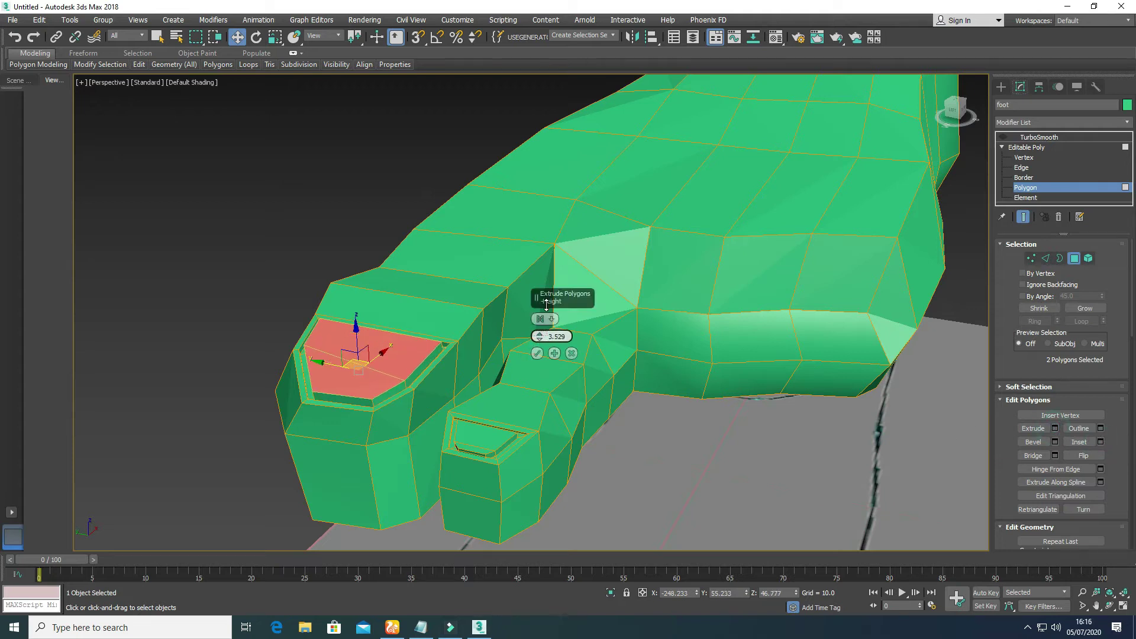
{"action": "left_click", "coordinate": [537, 354]}
Select the front polygon of the big toe's nail, adjust it with the scale tool and extrude it forward.
{"action": "left_click", "coordinate": [346, 400]}
{"action": "middle_click_drag", "start_coordinate": [347, 400], "coordinate": [291, 401], "text": "alt"}
{"action": "key", "text": "r"}
{"action": "left_click_drag", "start_coordinate": [292, 402], "coordinate": [269, 391]}
{"action": "middle_click_drag", "start_coordinate": [422, 435], "coordinate": [379, 390], "text": "alt"}
{"action": "key", "text": "w"}
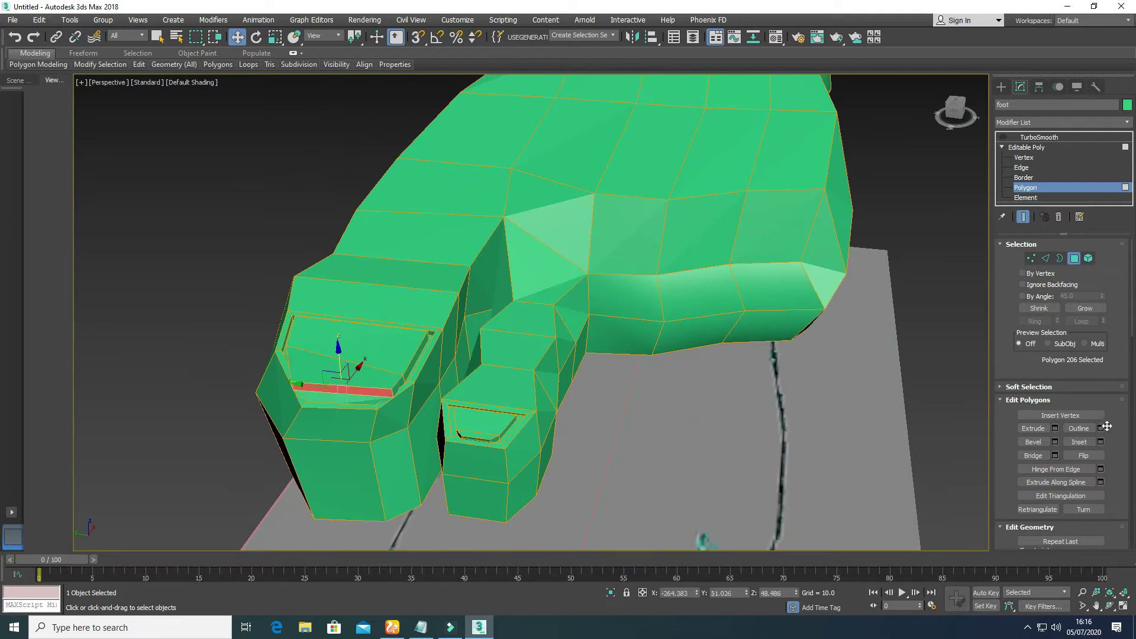
{"action": "left_click", "coordinate": [1055, 427]}
{"action": "left_click", "coordinate": [536, 354]}
In the top view, move the big toe nail's extruded front polygon toward the toe tip and scale it narrower in Y.
{"action": "key", "text": "alt+w"}
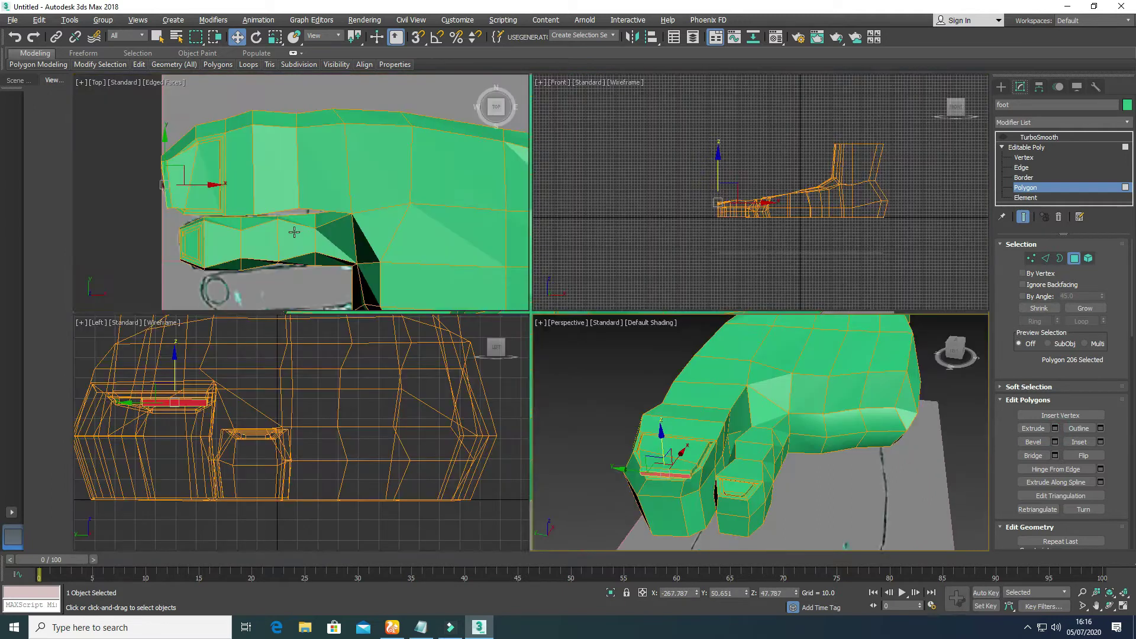
{"action": "key", "text": "alt+w"}
{"action": "mouse_move", "coordinate": [299, 299]}
{"action": "left_mouse_down"}
{"action": "mouse_move", "coordinate": [280, 305]}
{"action": "mouse_move", "coordinate": [291, 301]}
{"action": "left_mouse_up"}
{"action": "key", "text": "r"}
{"action": "left_click_drag", "start_coordinate": [250, 246], "coordinate": [255, 288]}
{"action": "key", "text": "alt+w"}
{"action": "right_click", "coordinate": [570, 410]}
{"action": "key", "text": "alt+w"}
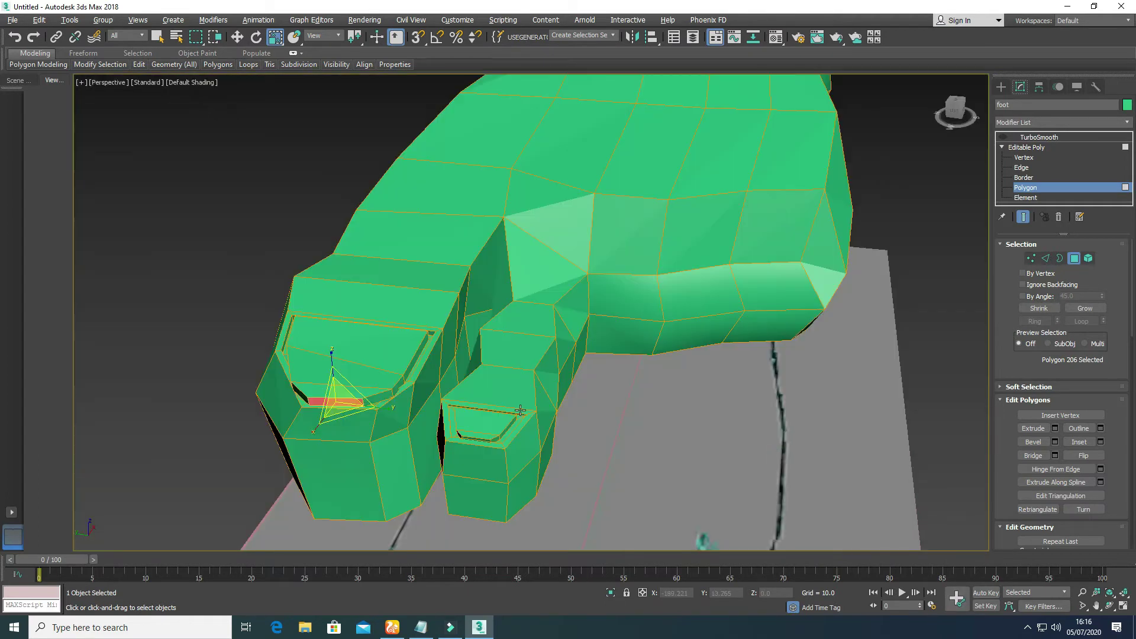
Select all polygons of the second toe by growing the selection from its nail and shrinking it back to the toe's base.
{"action": "scroll", "coordinate": [669, 394], "scroll_direction": "down", "scroll_amount": 5}
{"action": "left_click", "coordinate": [670, 391]}
{"action": "left_click", "coordinate": [505, 436]}
{"action": "left_click", "coordinate": [1084, 309]}
{"action": "left_click", "coordinate": [1084, 309]}
{"action": "left_click", "coordinate": [1084, 308]}
{"action": "left_click", "coordinate": [1044, 310]}
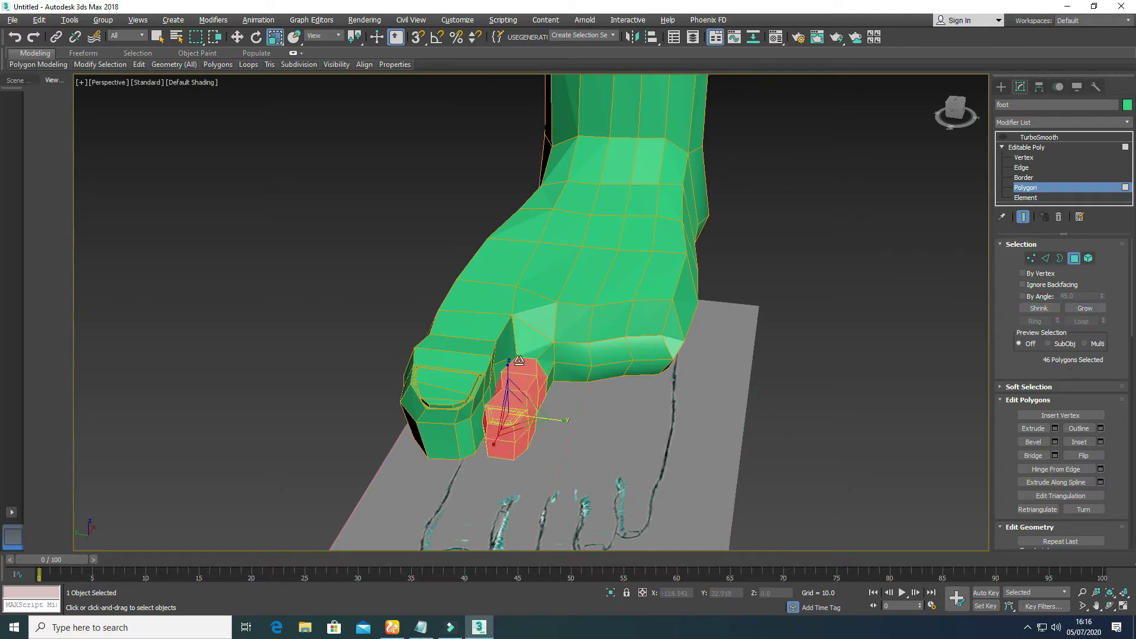